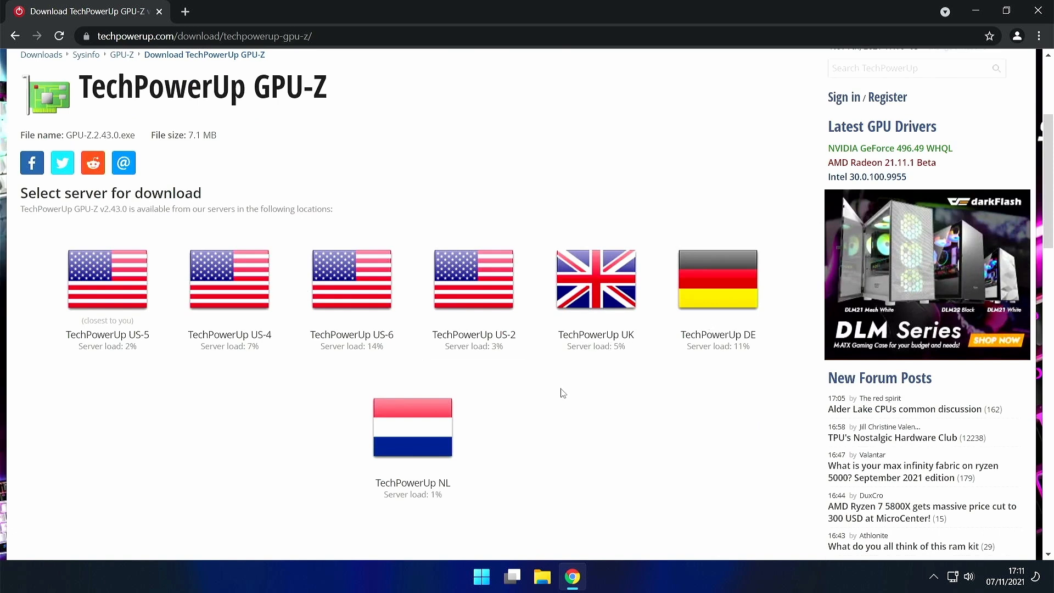
- Download the 7.1 MB GPU-Z 2.43.0 installer from TechPowerUp's US-5 server
left_click(144, 296)
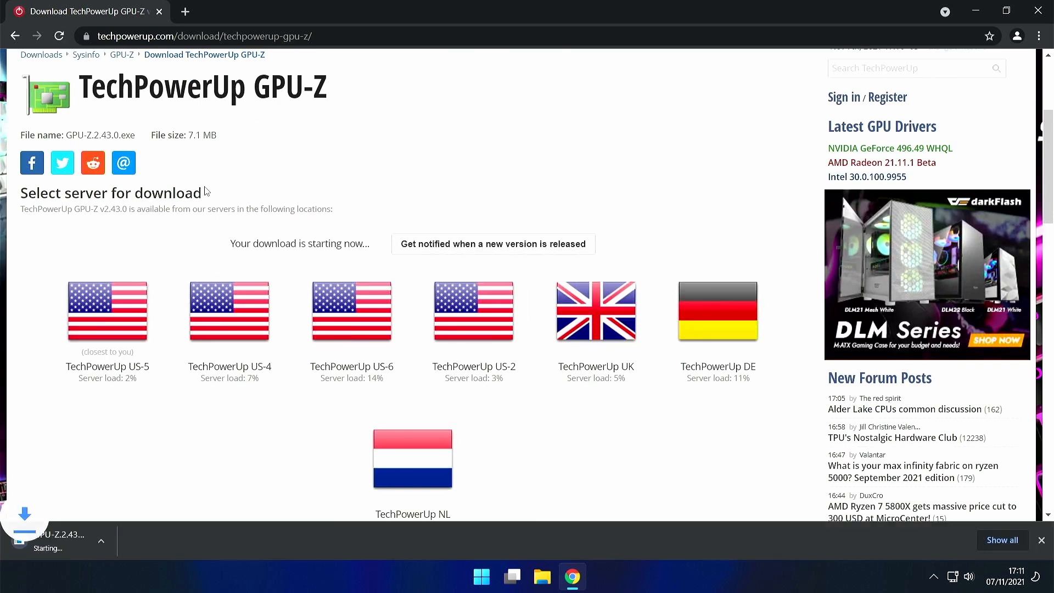
left_click_drag(189, 135, 211, 135)
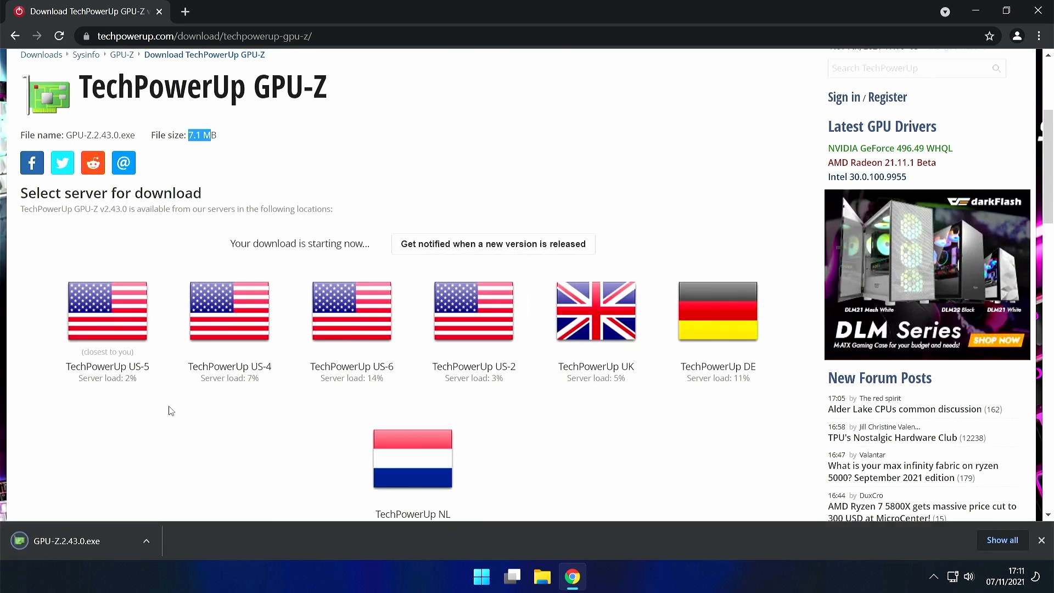
- Close Chrome and launch GPU-Z.2.43.0 from the user folder's Downloads
left_click(1046, 7)
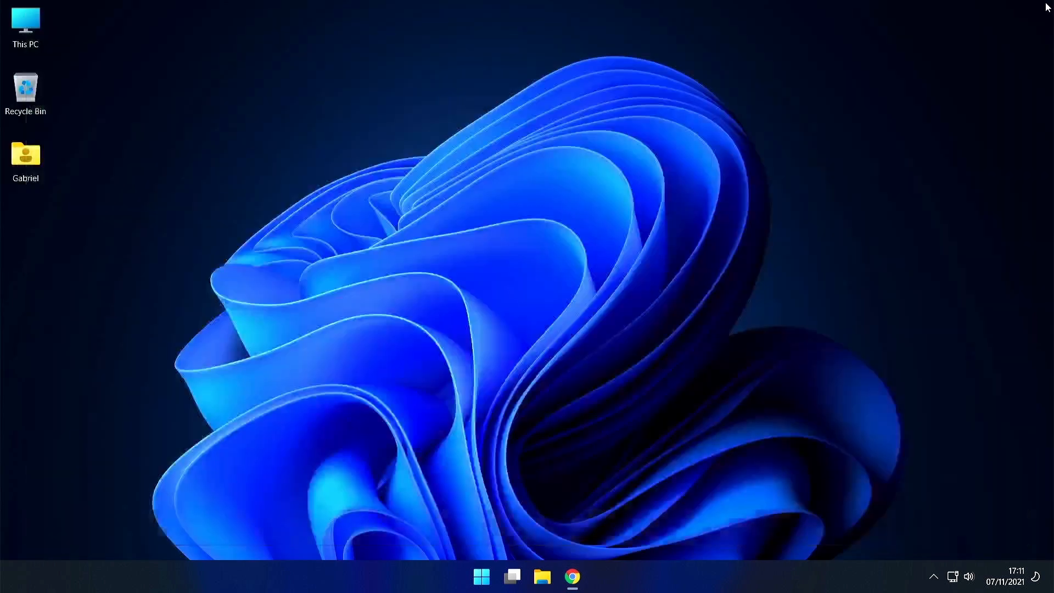
double_click(25, 156)
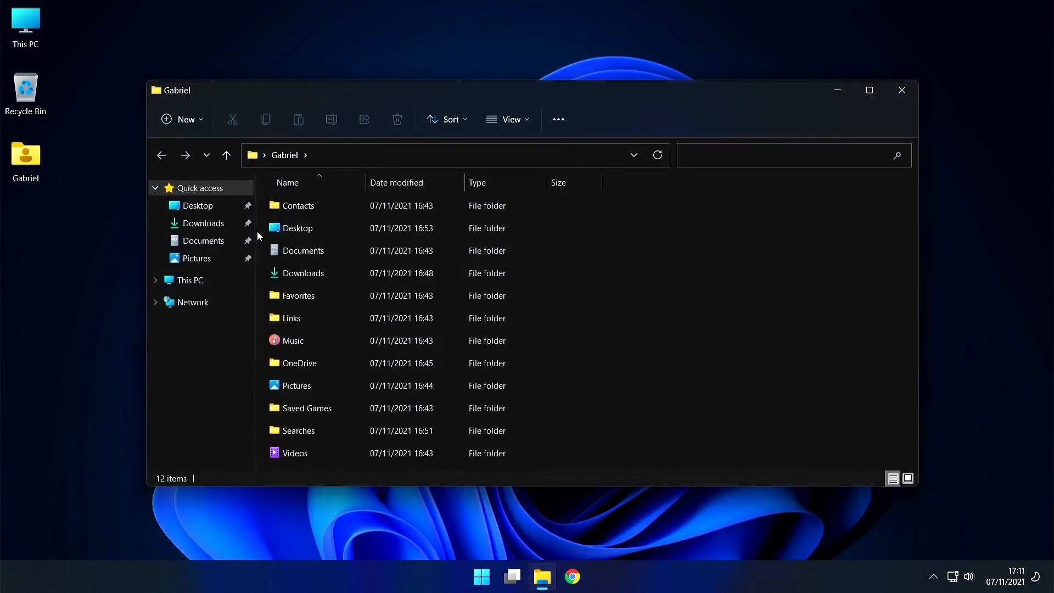
double_click(321, 272)
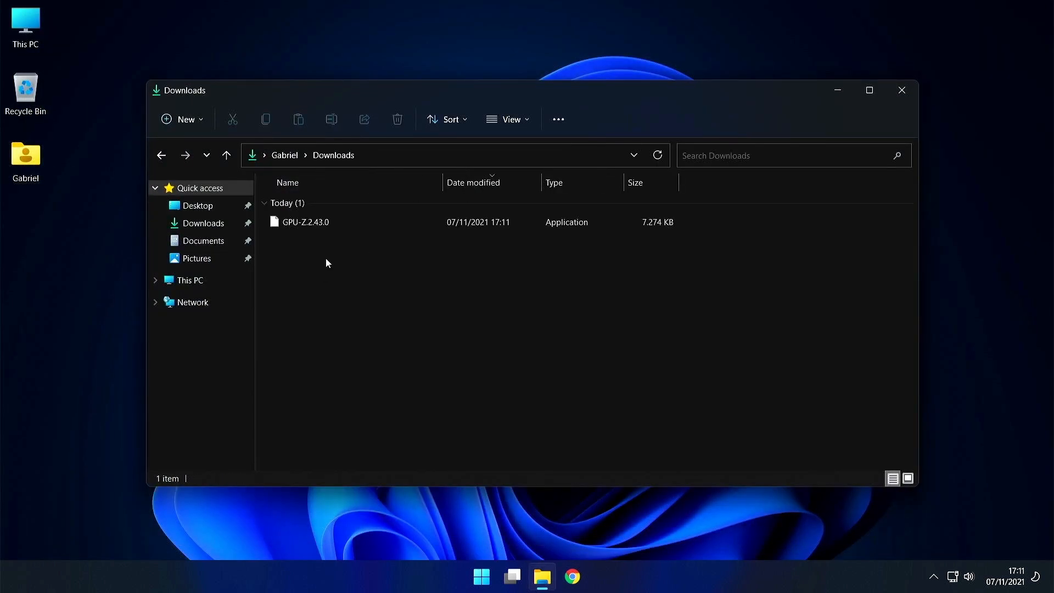
double_click(326, 221)
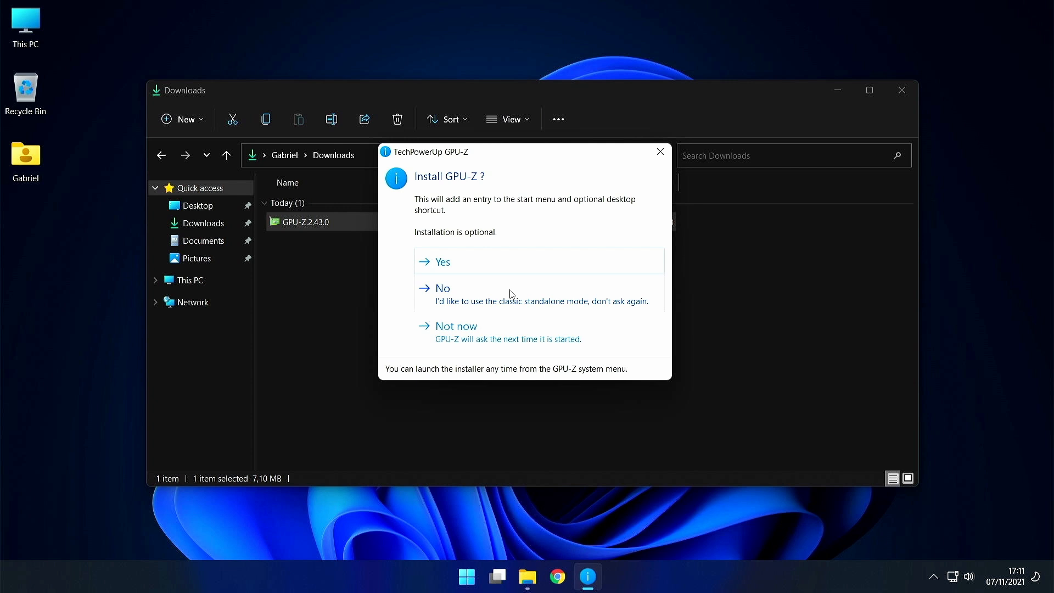
- Install GPU-Z to the default folder with a desktop shortcut, then finish and launch it
left_click(462, 262)
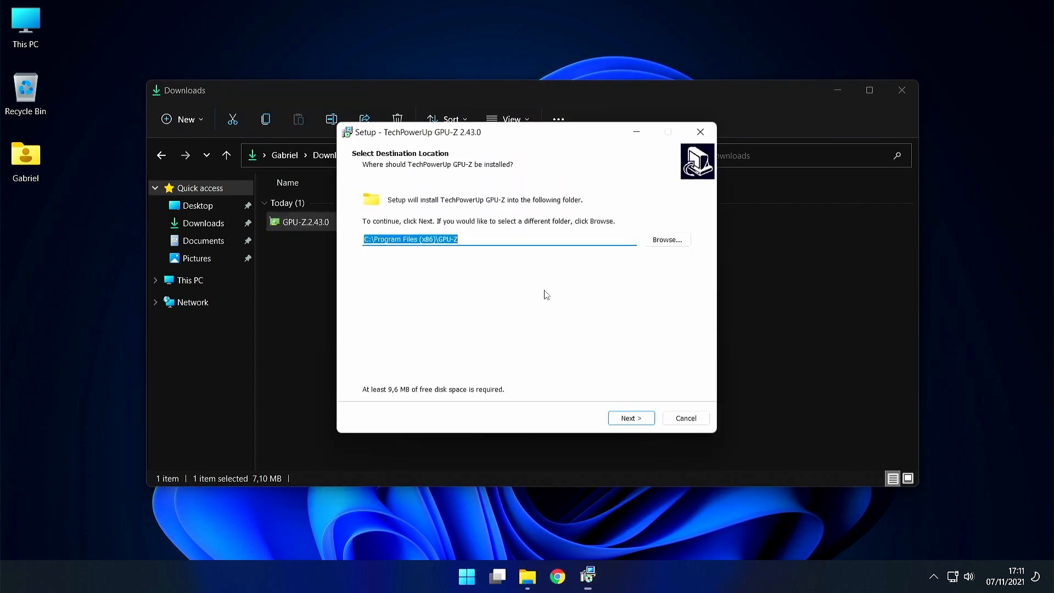
left_click(632, 421)
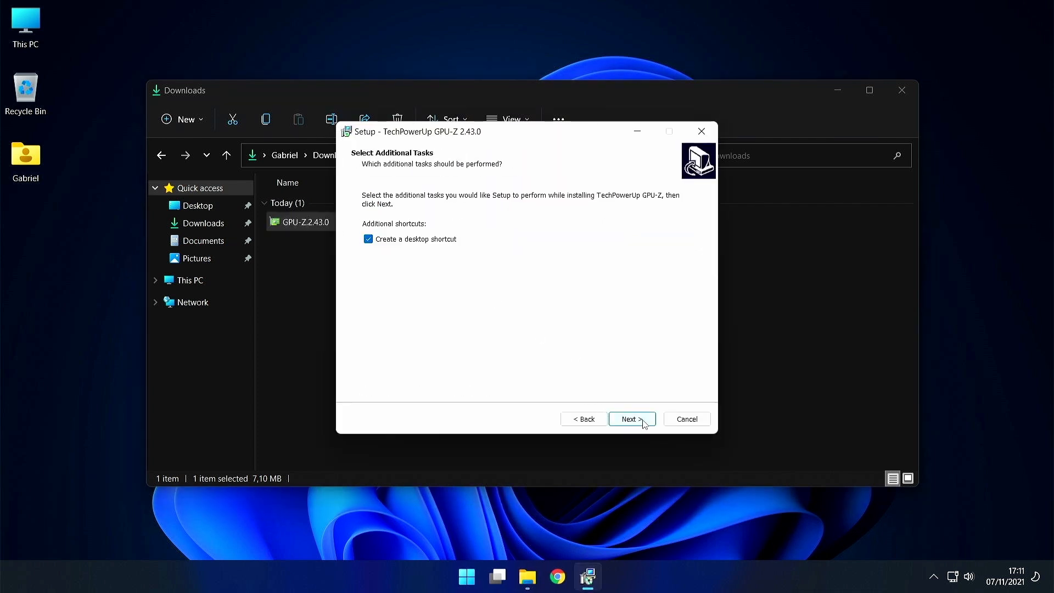
left_click(639, 420)
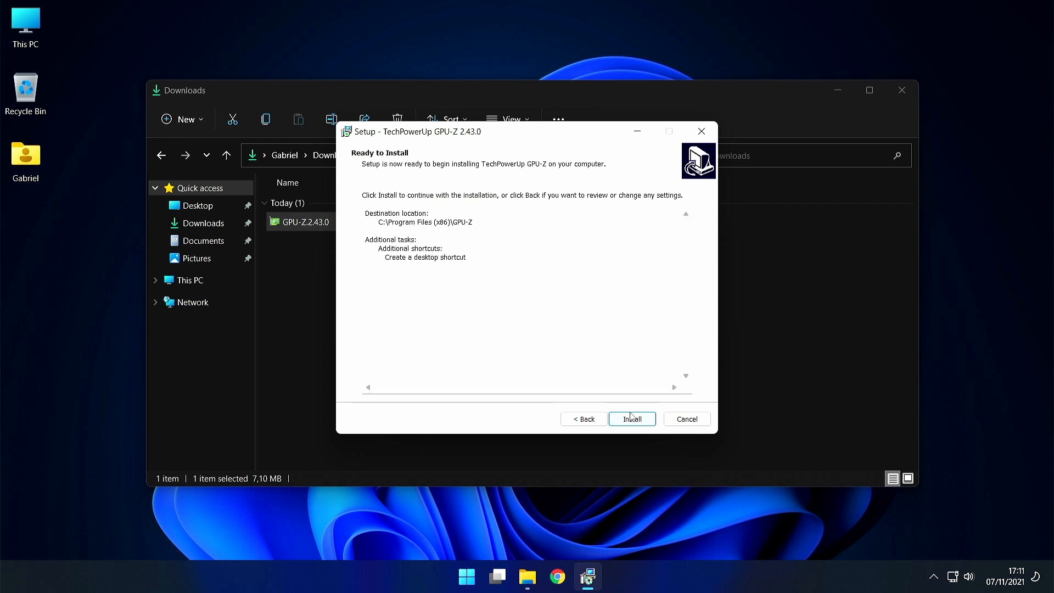
left_click(632, 418)
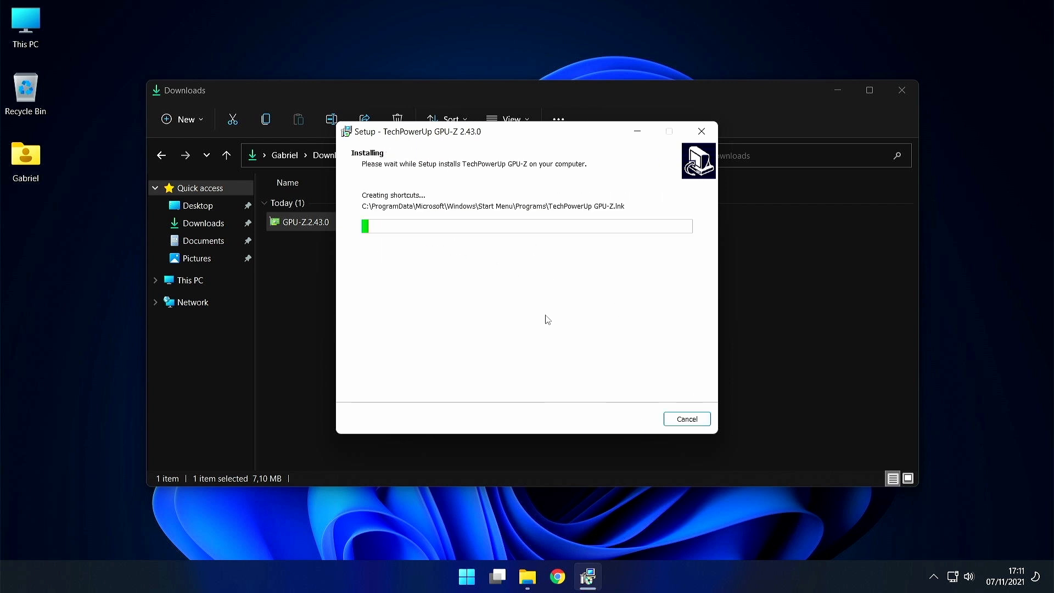
left_click(900, 90)
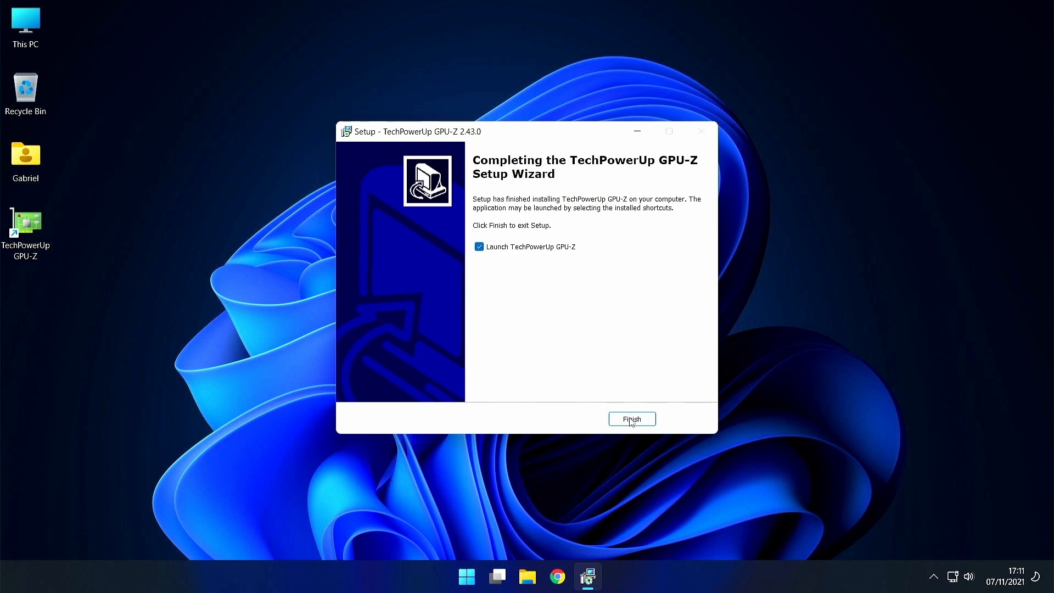
left_click(631, 418)
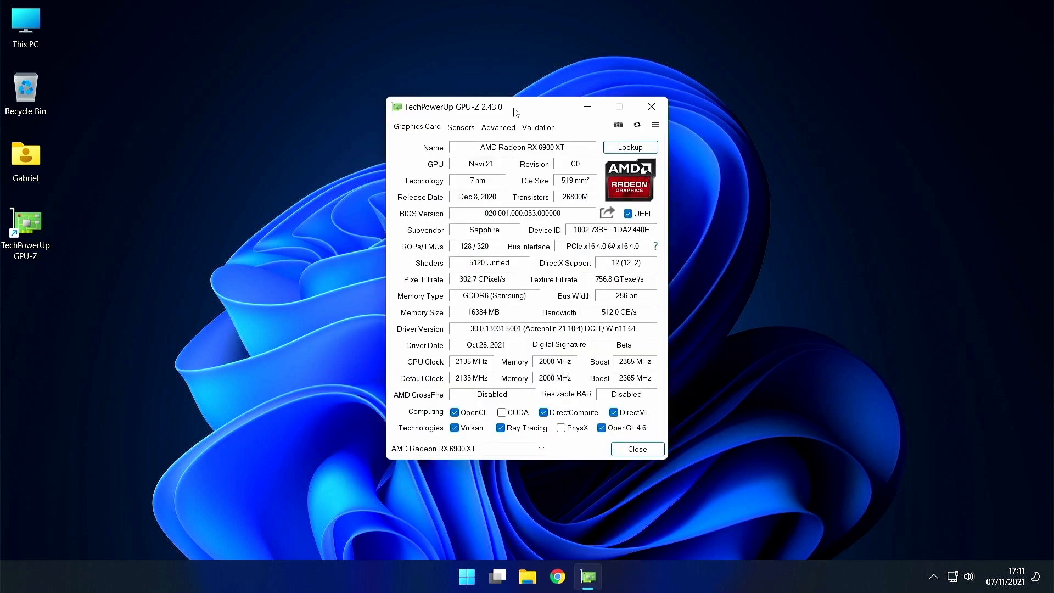
mouse_move(515, 112)
left_mouse_down()
mouse_move(493, 125)
mouse_move(572, 146)
mouse_move(513, 117)
left_mouse_up()
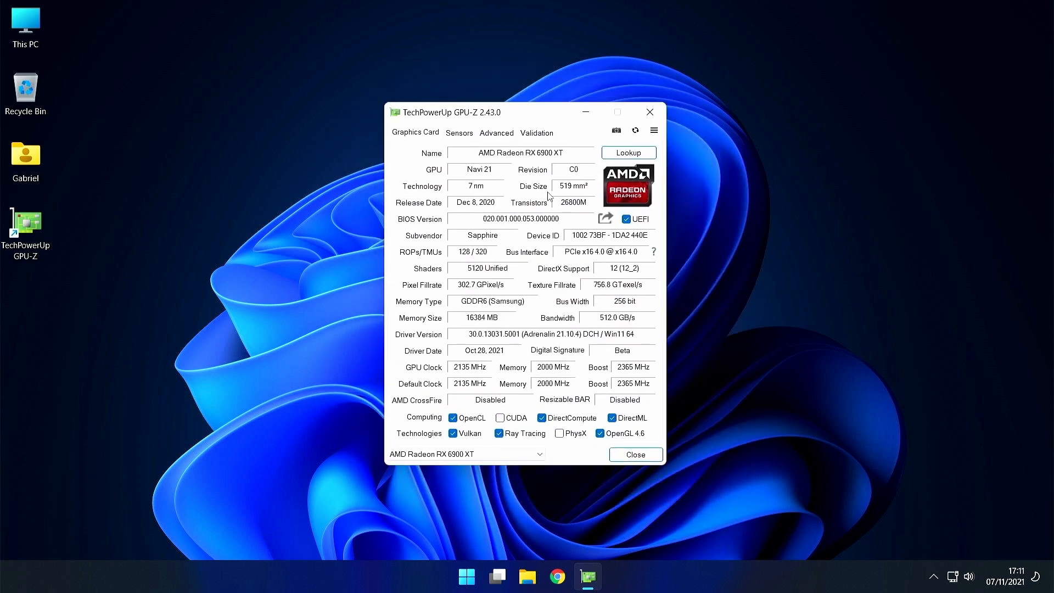
- Save the RX 6900 XT BIOS to the Desktop as RX6900XT.rom and confirm the file appears
mouse_move(481, 154)
mouse_move(549, 335)
left_click(608, 219)
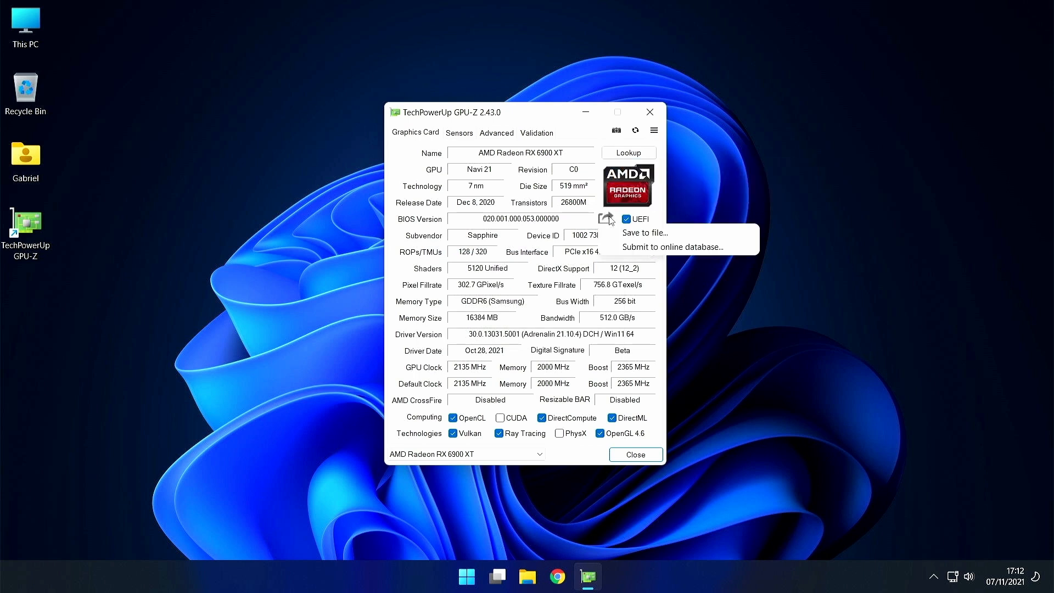
left_click(656, 233)
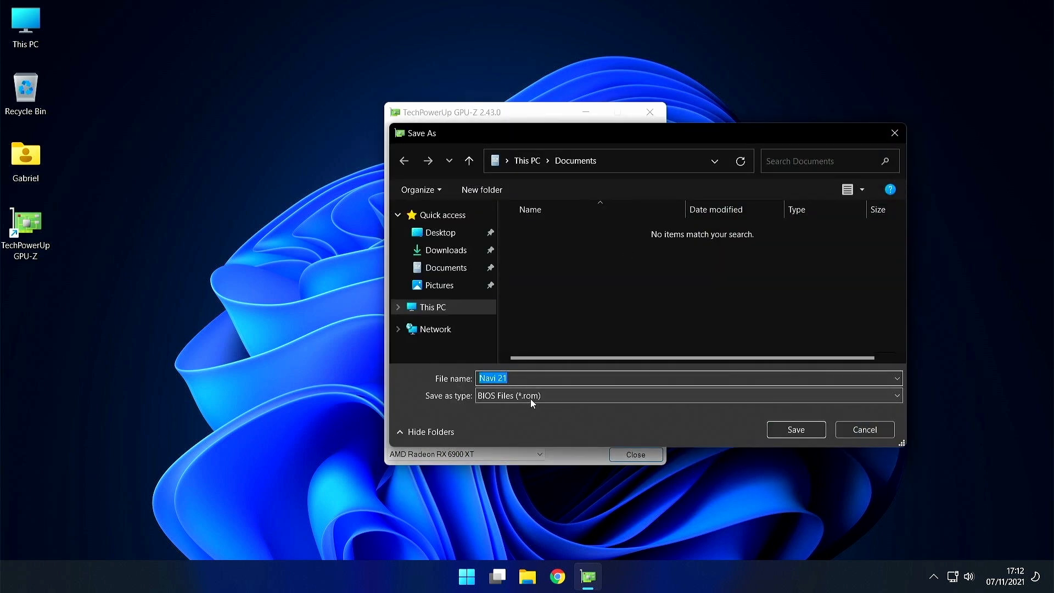
left_click(453, 233)
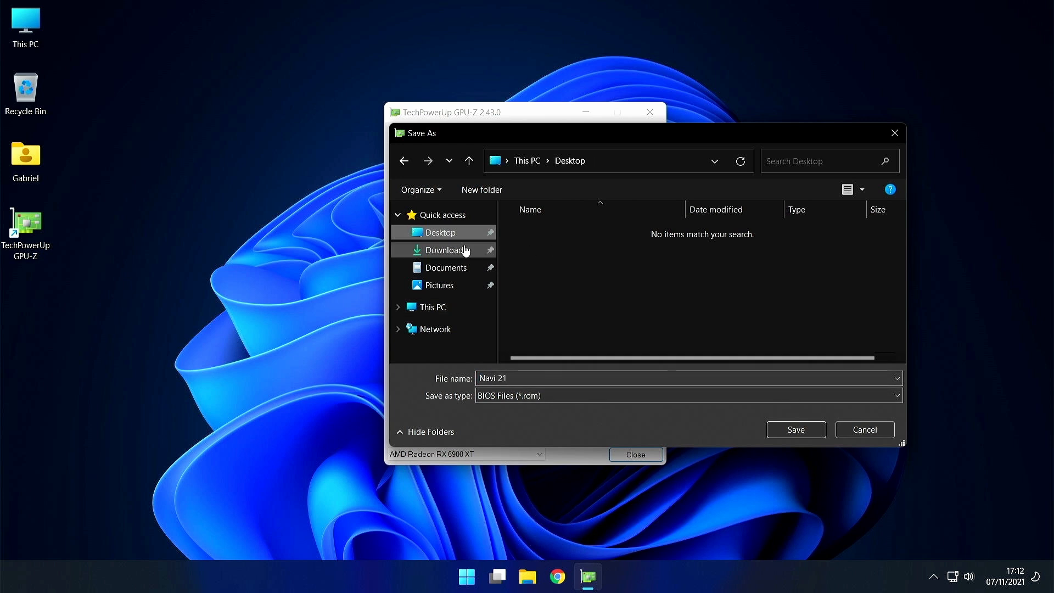
left_click_drag(517, 379, 391, 385)
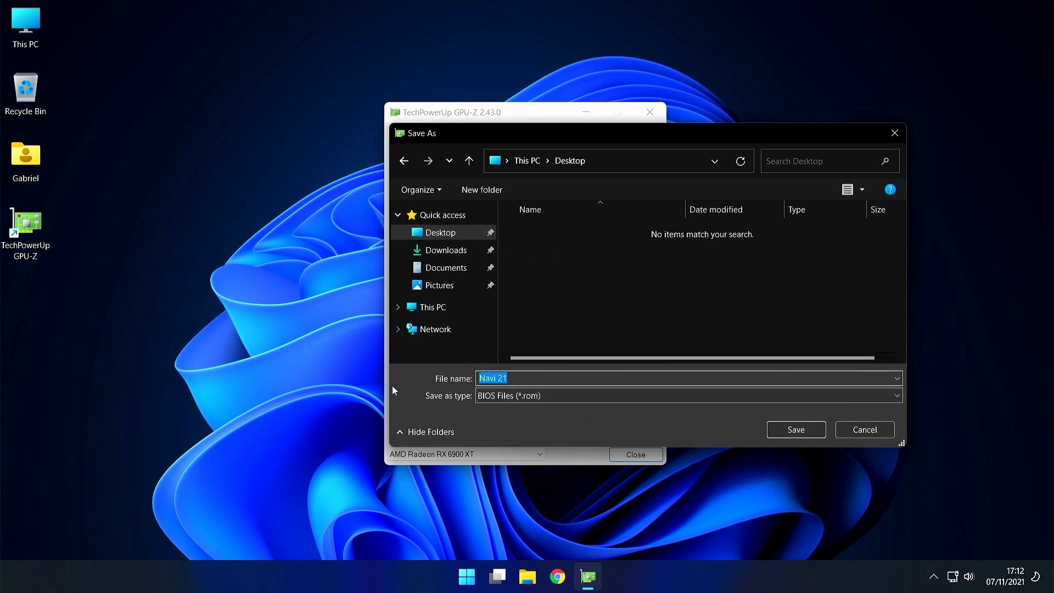
type("RX6900XT")
left_click(788, 426)
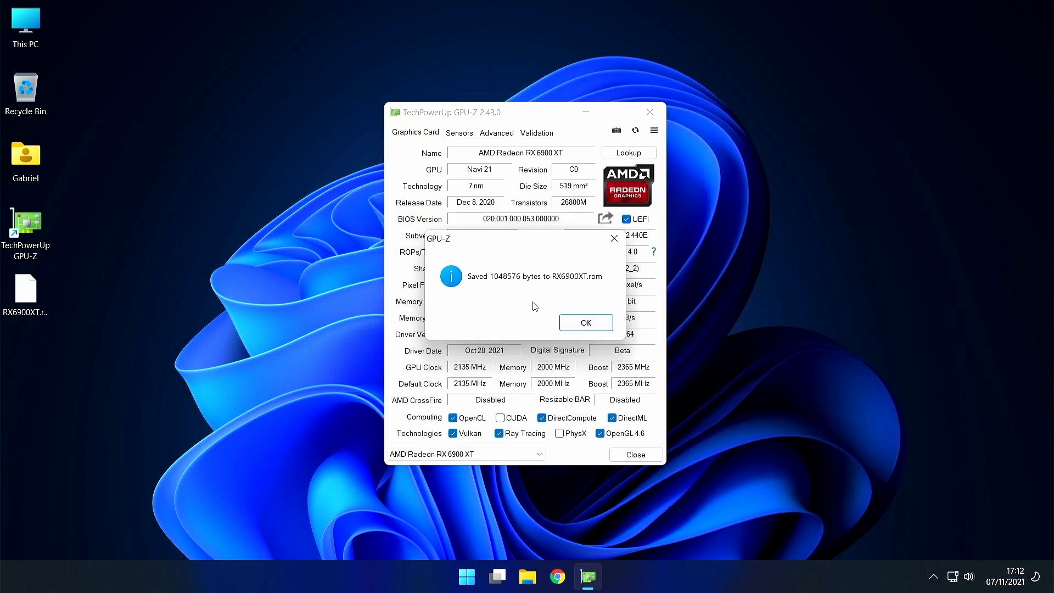
left_click(586, 321)
left_click(37, 291)
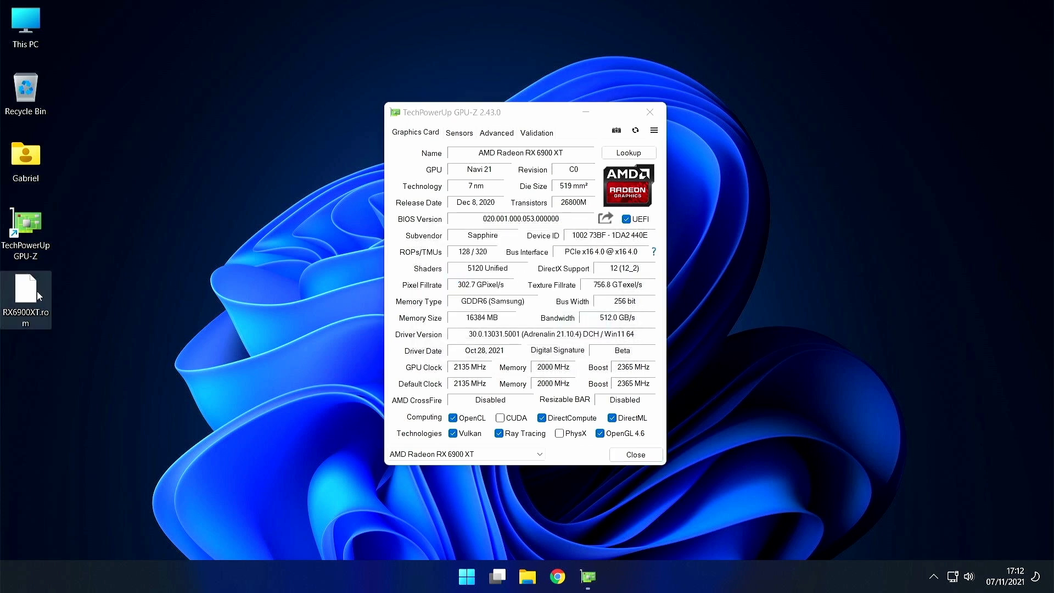
right_click(37, 296)
left_click(107, 402)
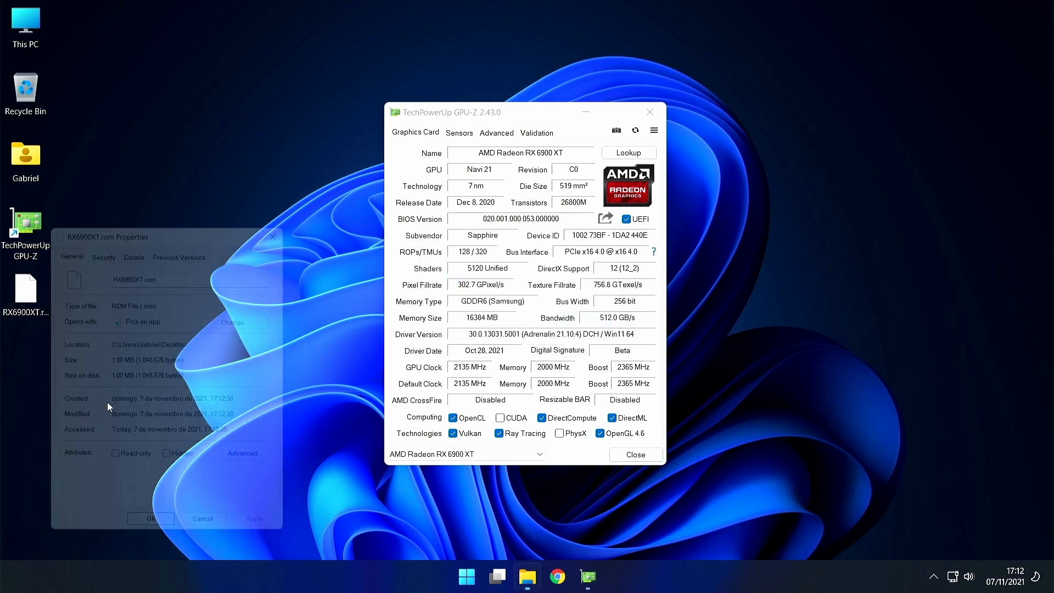
left_click_drag(110, 360, 132, 360)
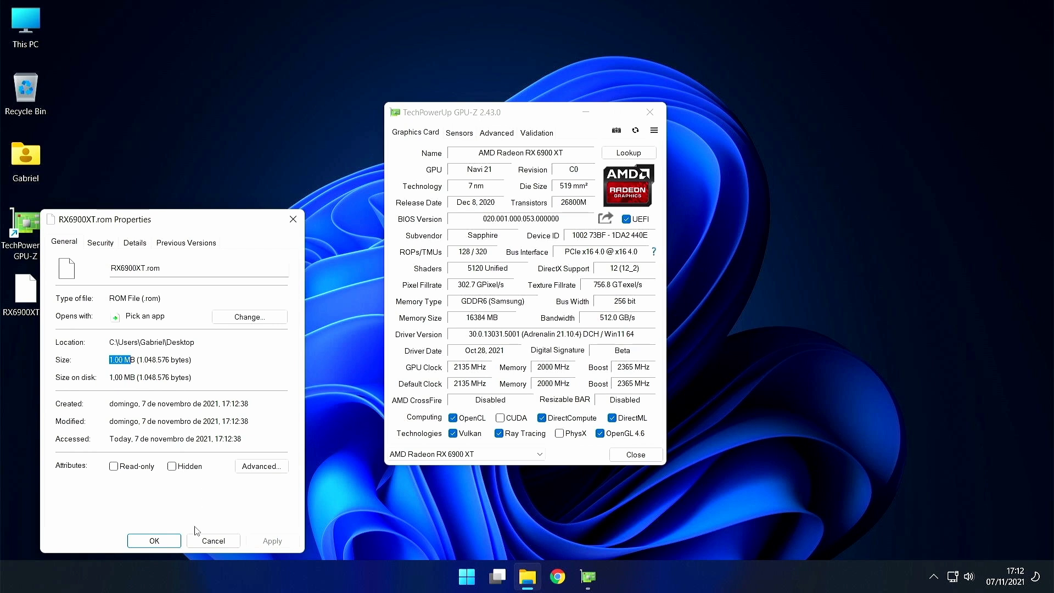
left_click(209, 541)
left_click(38, 293)
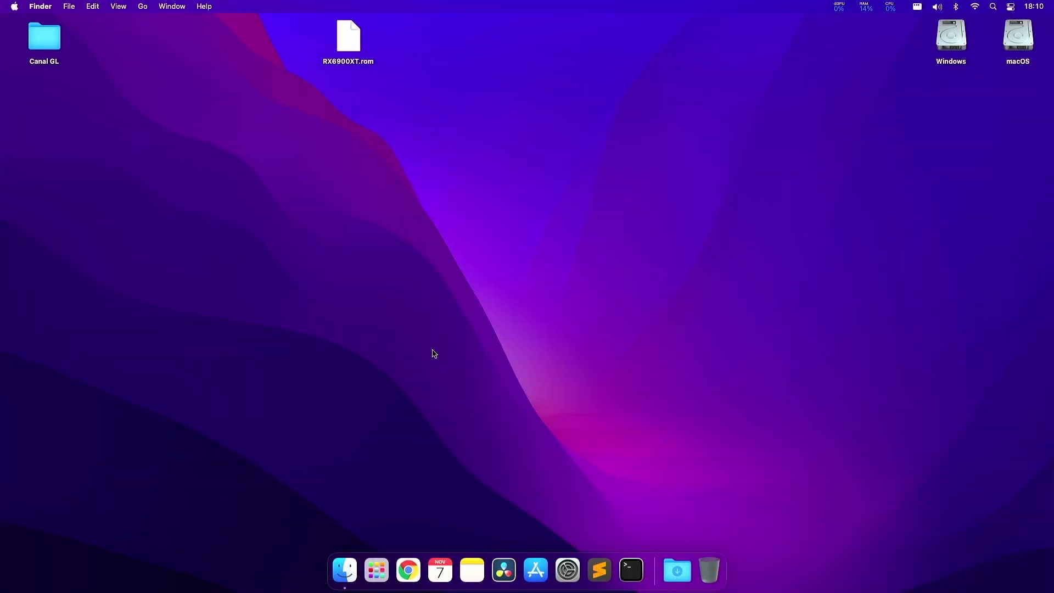
- Log in to the pve-amd Proxmox web interface through Chrome's PVE-AMD bookmark with the account password
left_click(408, 570)
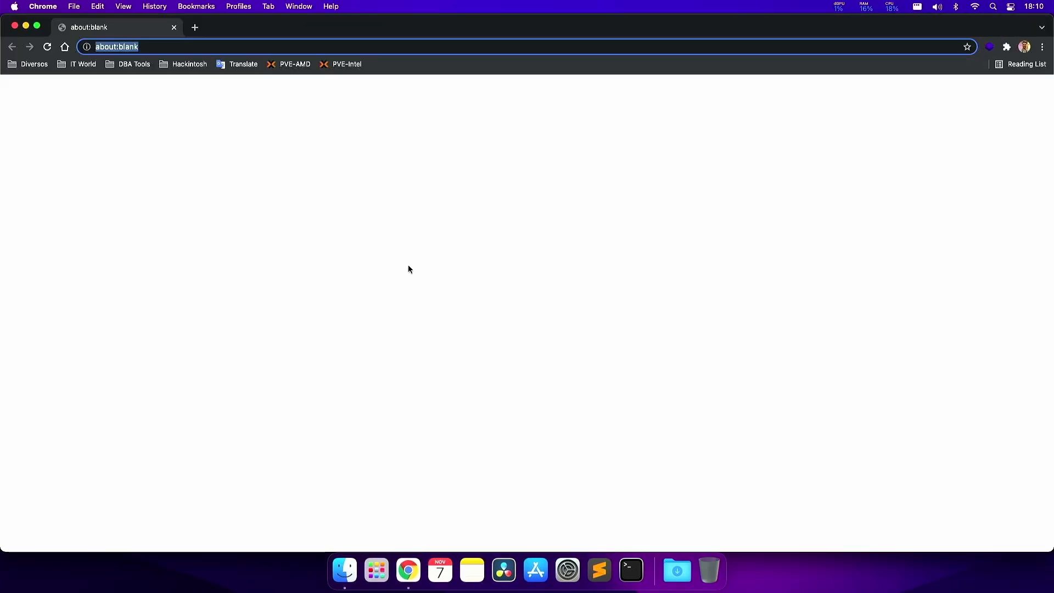
left_click(290, 64)
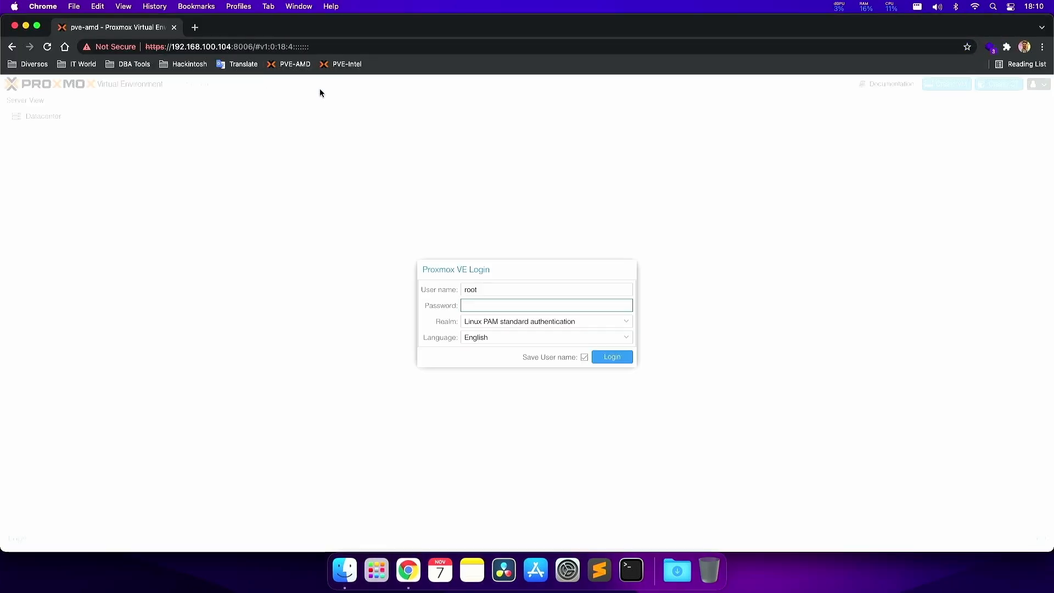
type("•••••")
key("Return")
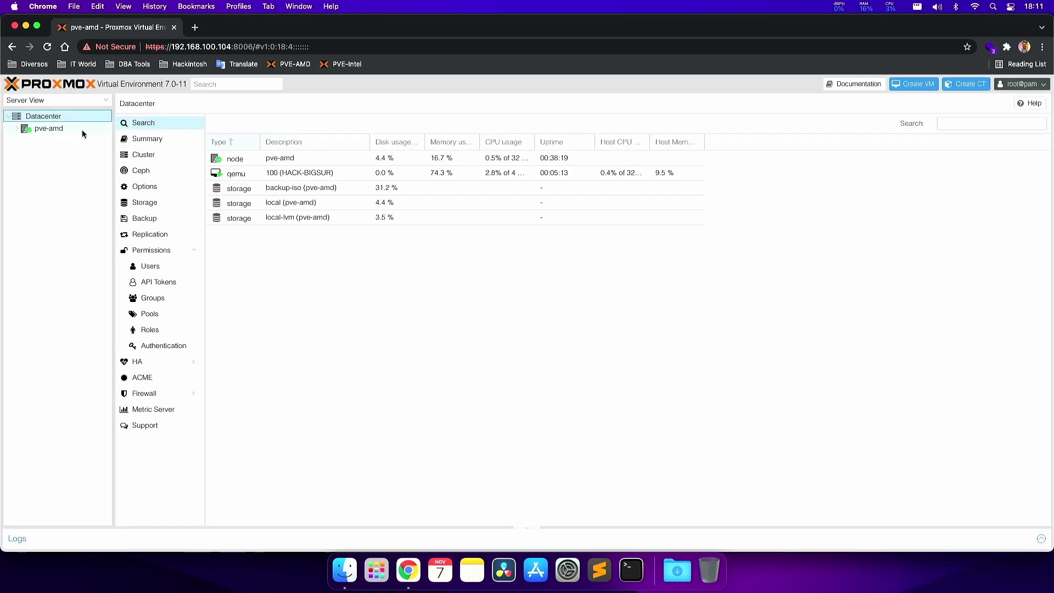
- Review VM 100's processor, memory and display hardware under pve-amd, then open its console
left_click(58, 127)
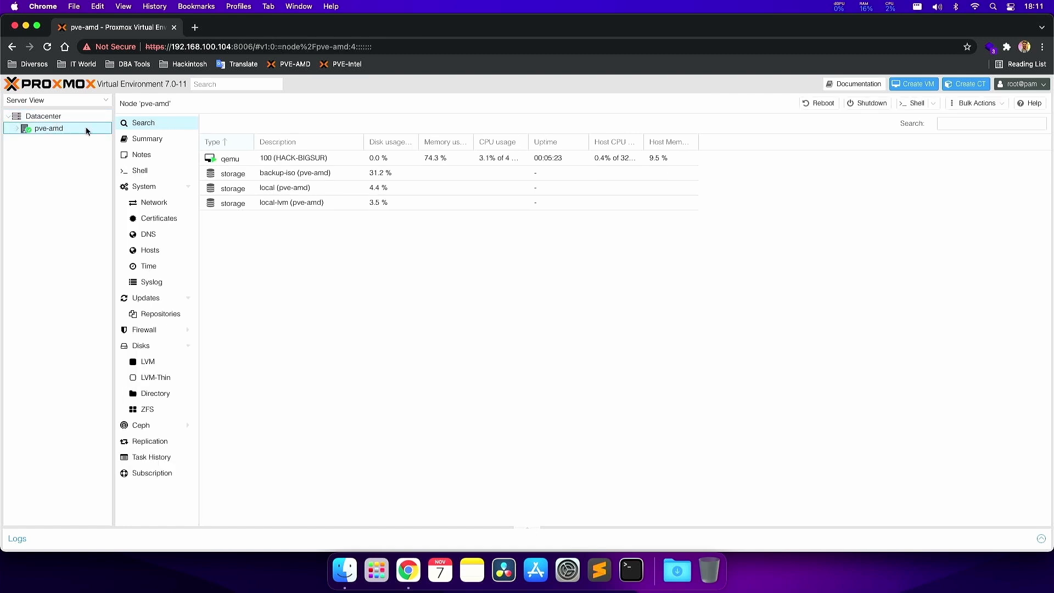
left_click(17, 129)
left_click(44, 139)
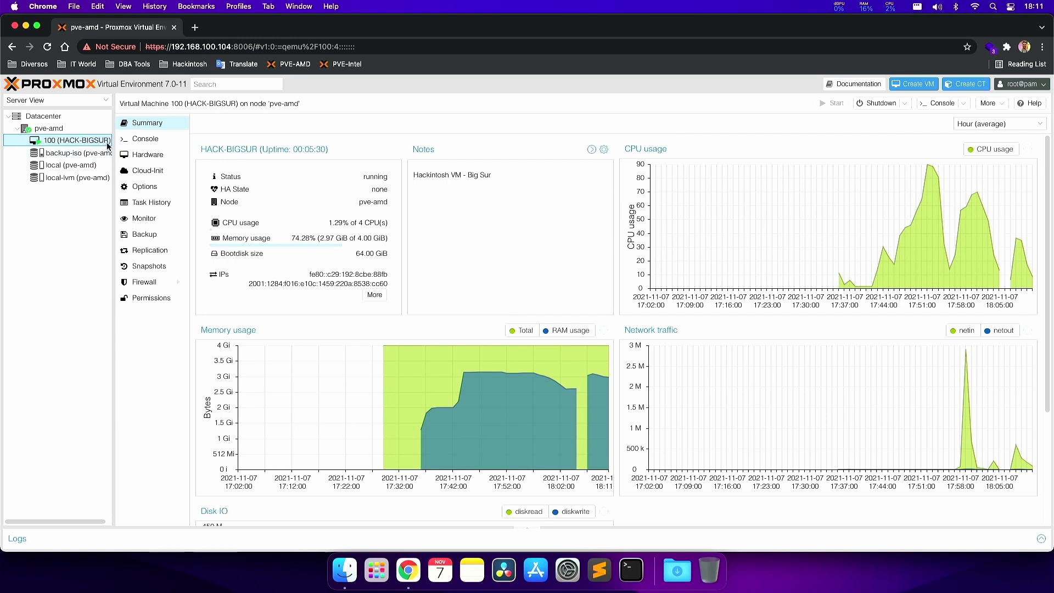
left_click(137, 156)
left_click(312, 157)
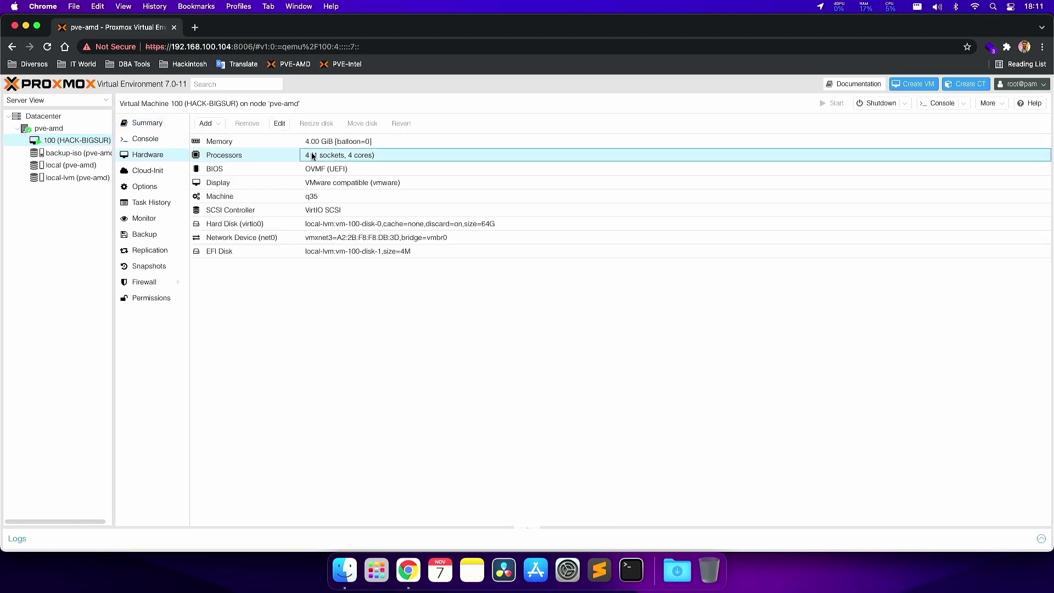
left_click(321, 145)
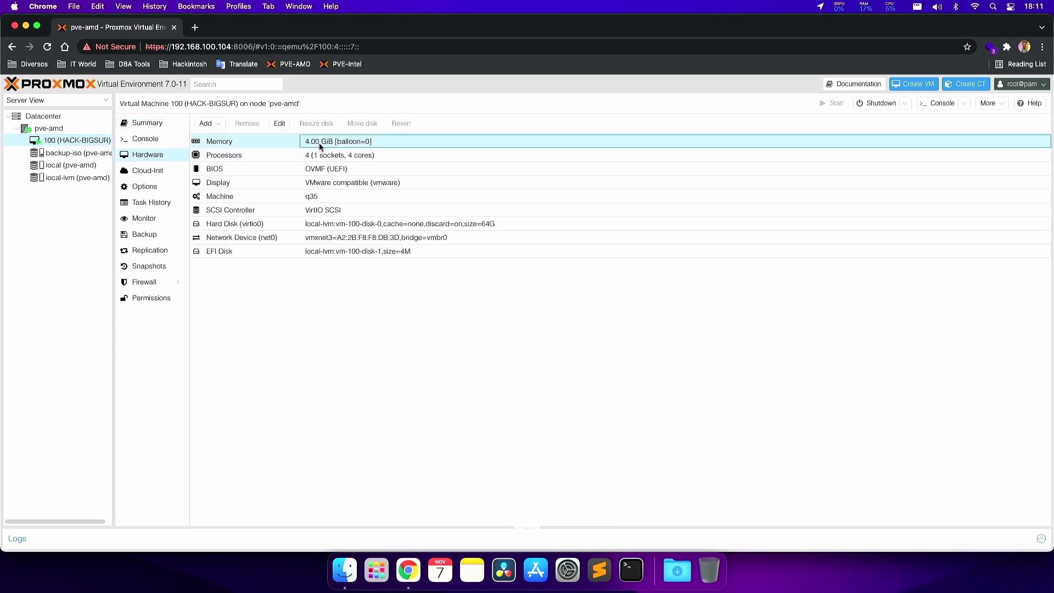
left_click(286, 182)
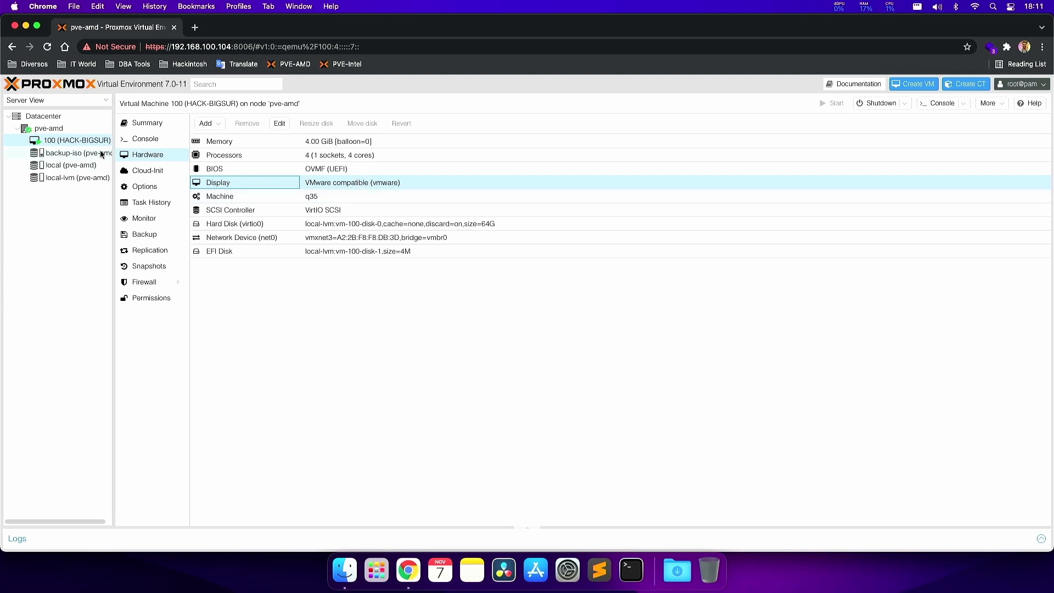
left_click(144, 140)
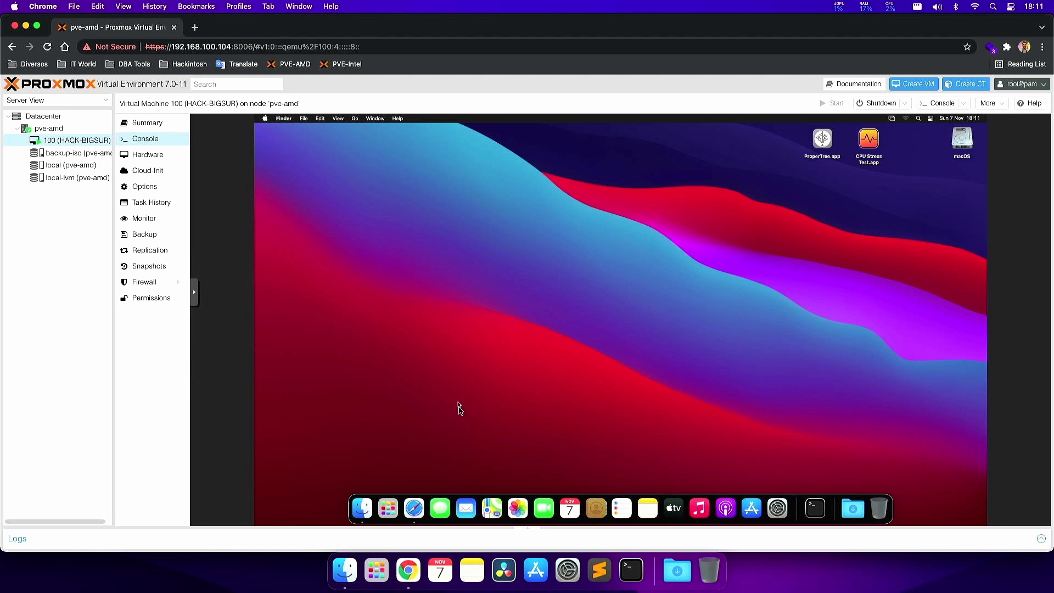
- In the VM's Safari, download EFI/opencore-osx-proxmox-vm.iso from osx-proxmox.com, then close Safari
left_click(414, 508)
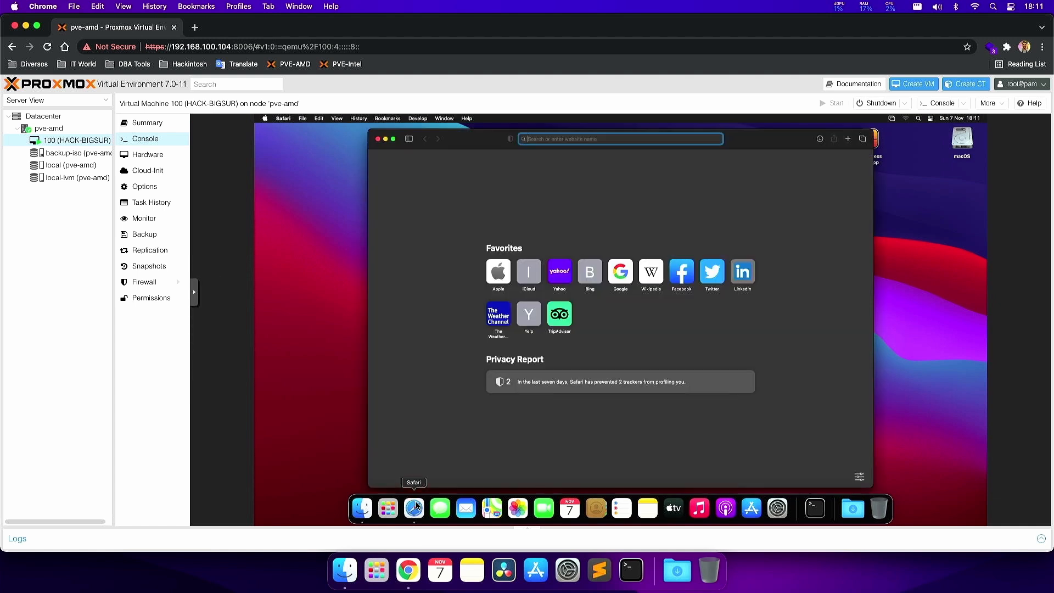
type("osx")
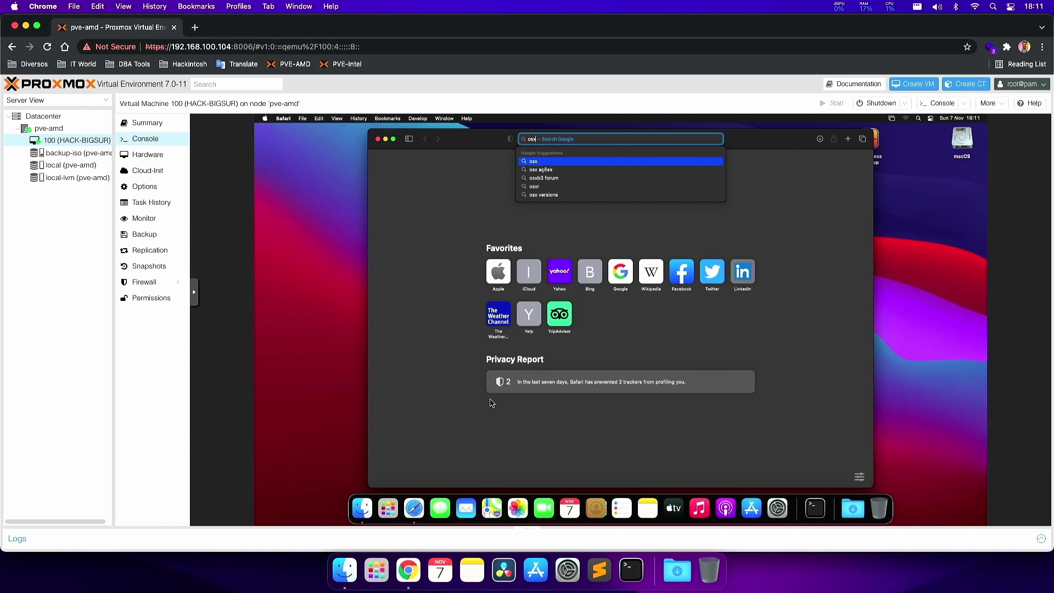
type("-proxmox.com")
key("Return")
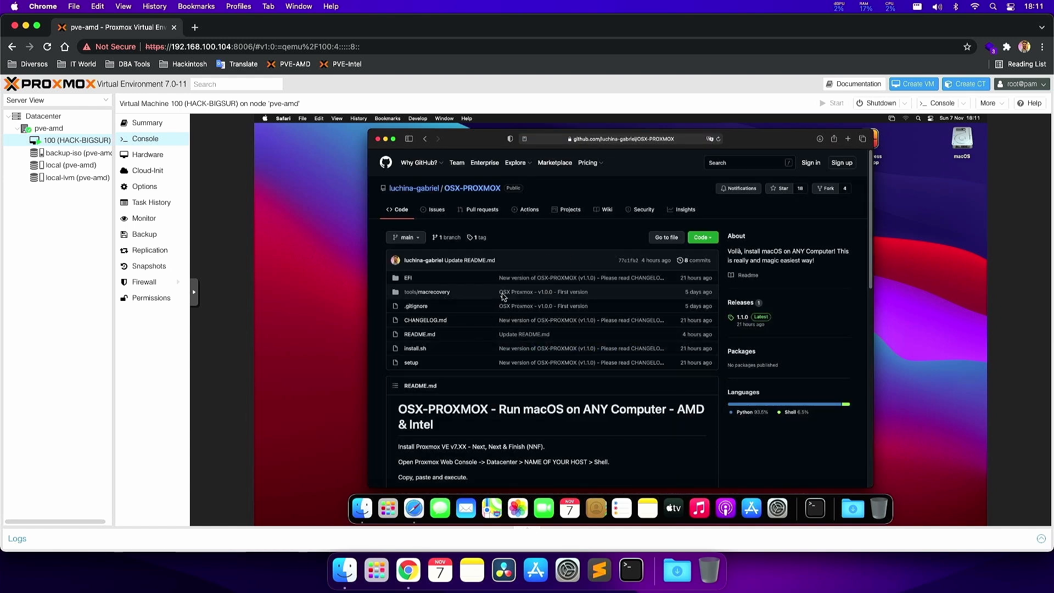
left_click(410, 279)
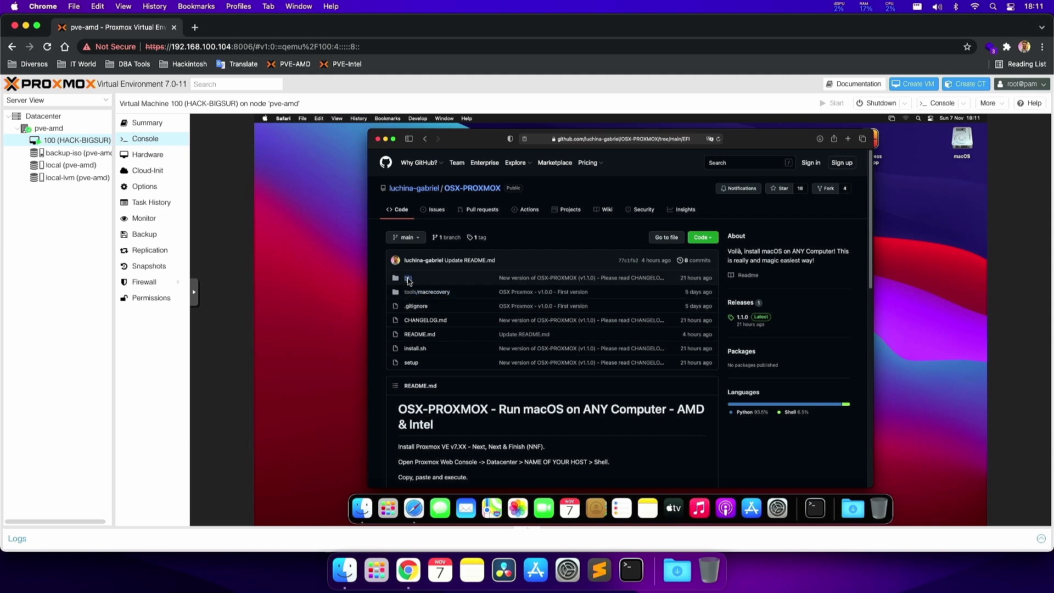
left_click(460, 293)
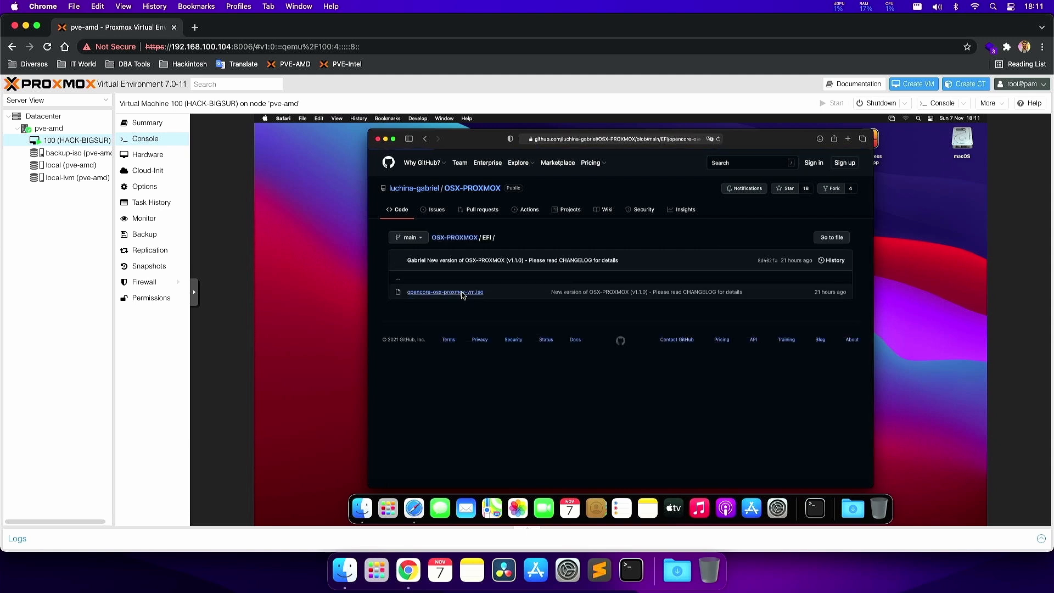
left_click(799, 306)
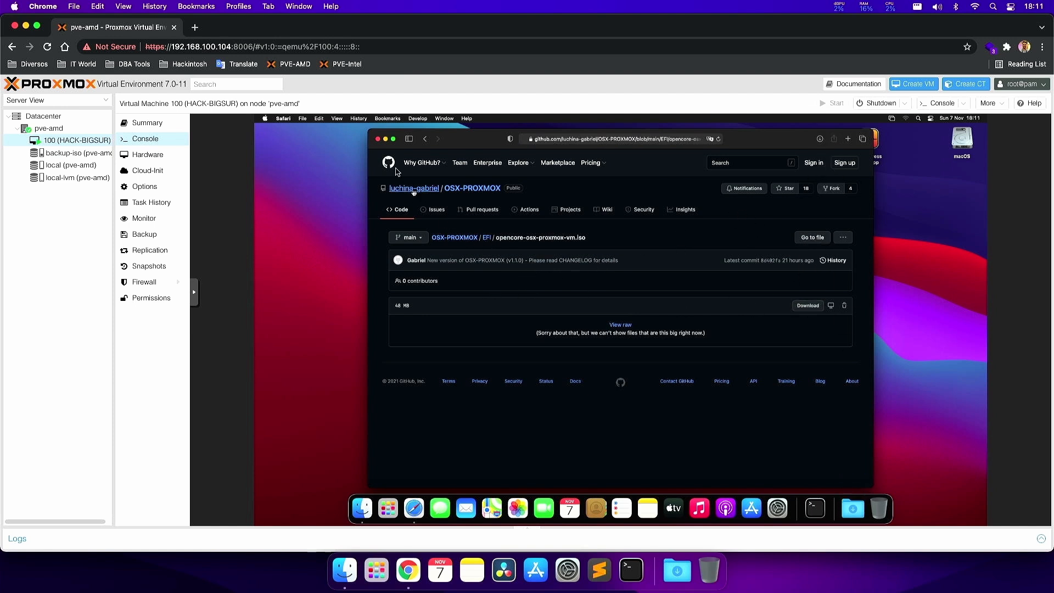
left_click(378, 139)
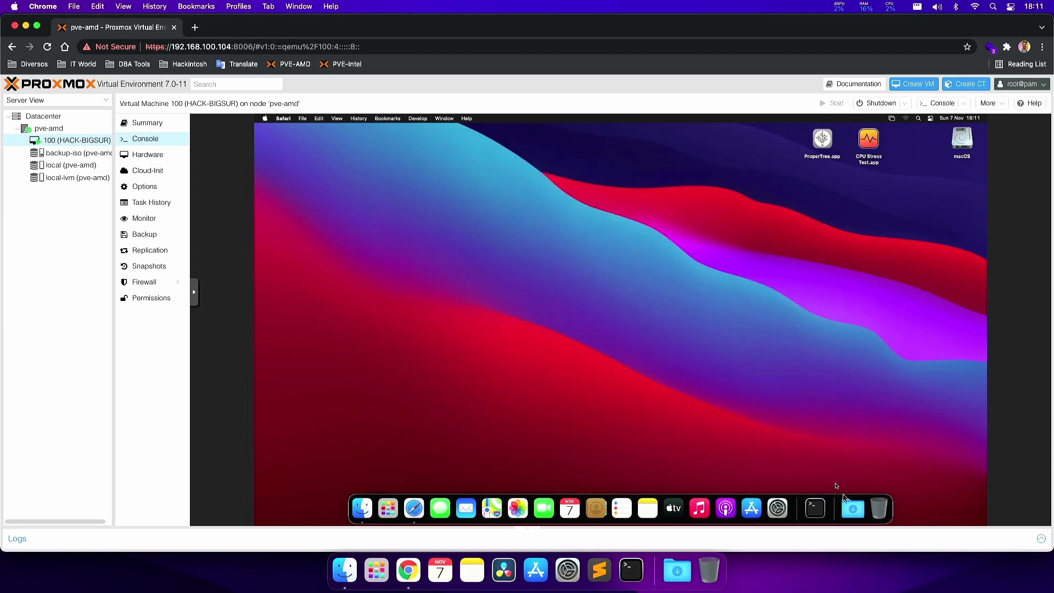
- Mount opencore-osx-proxmox-vm.iso from Downloads and open the EFI-PX-HACK disk
left_click(845, 500)
left_click(851, 478)
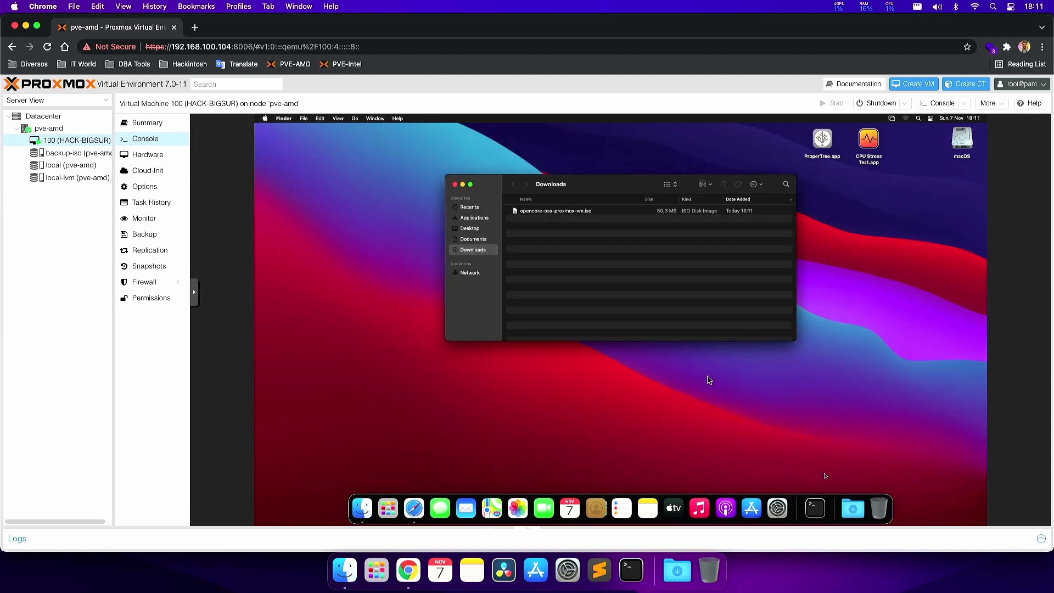
left_click(541, 213)
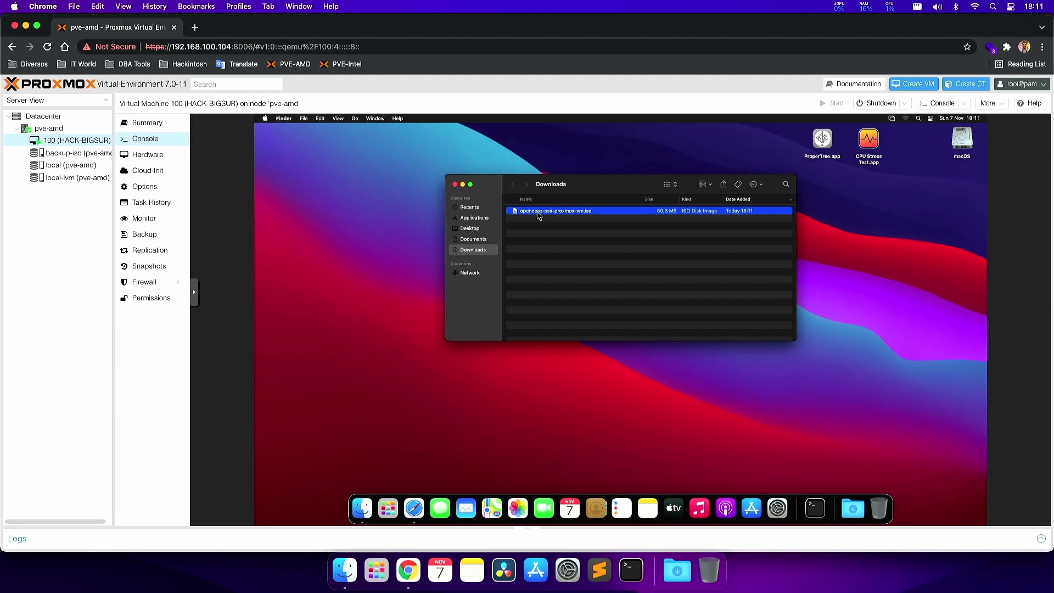
double_click(538, 214)
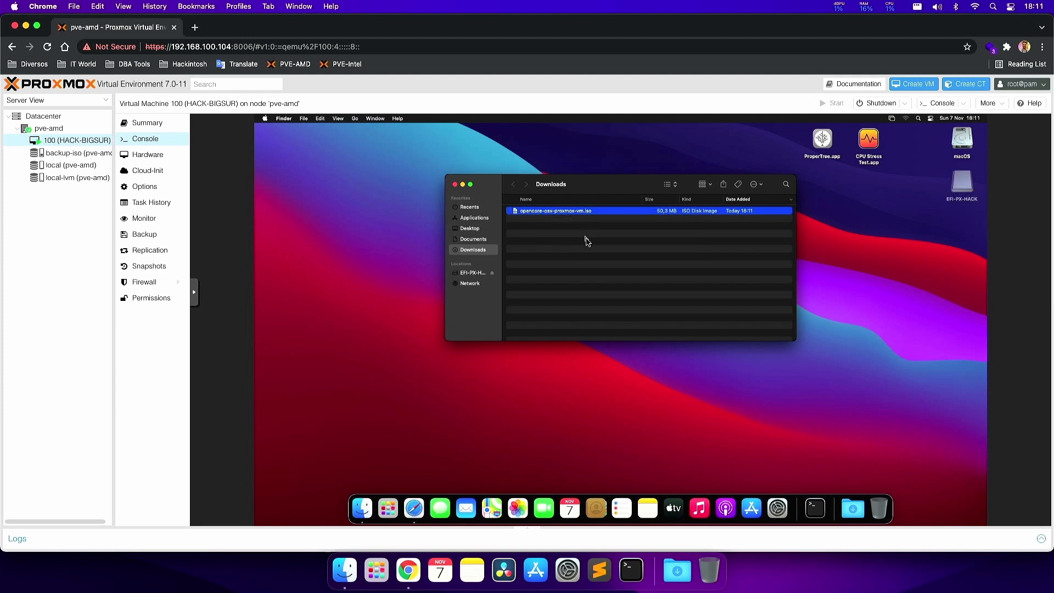
double_click(960, 188)
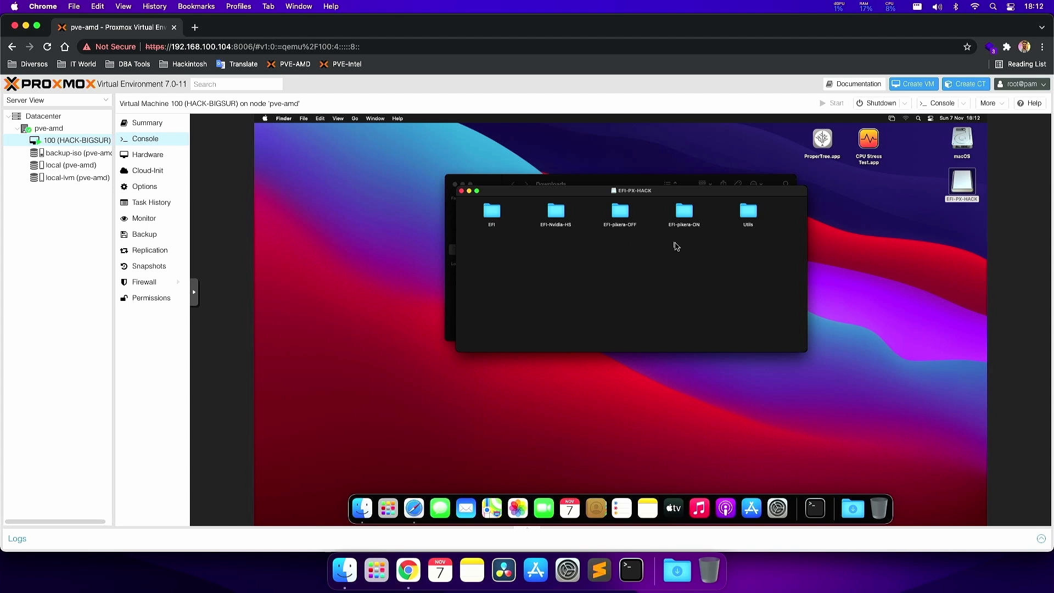
- Inspect the EFI-pikera-ON, EFI-pikera-OFF and EFI-Nvidia-HS folders, ending on EFI-pikera-ON
left_click(683, 215)
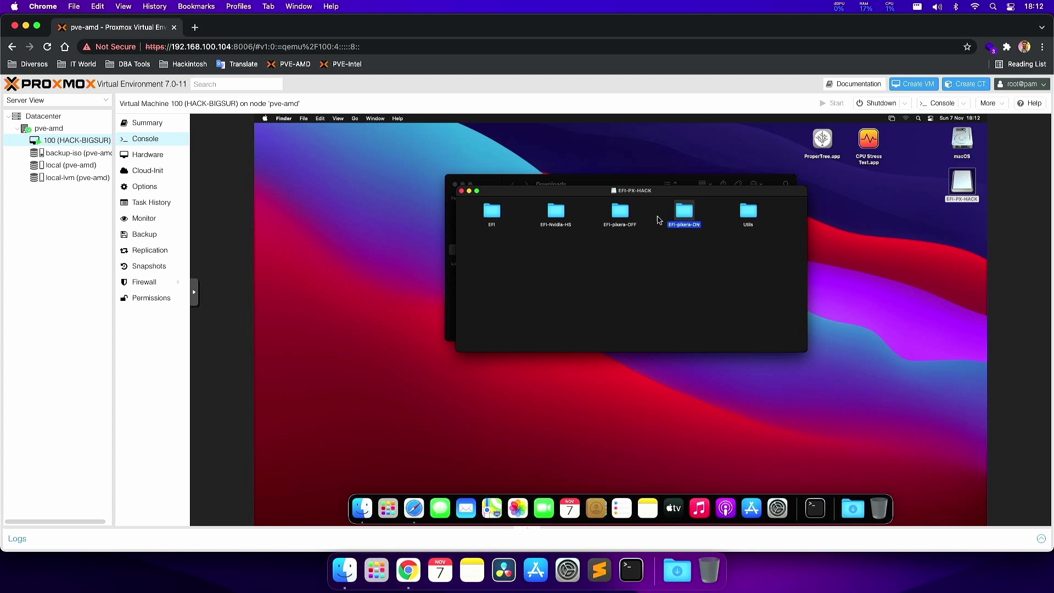
left_click(628, 217)
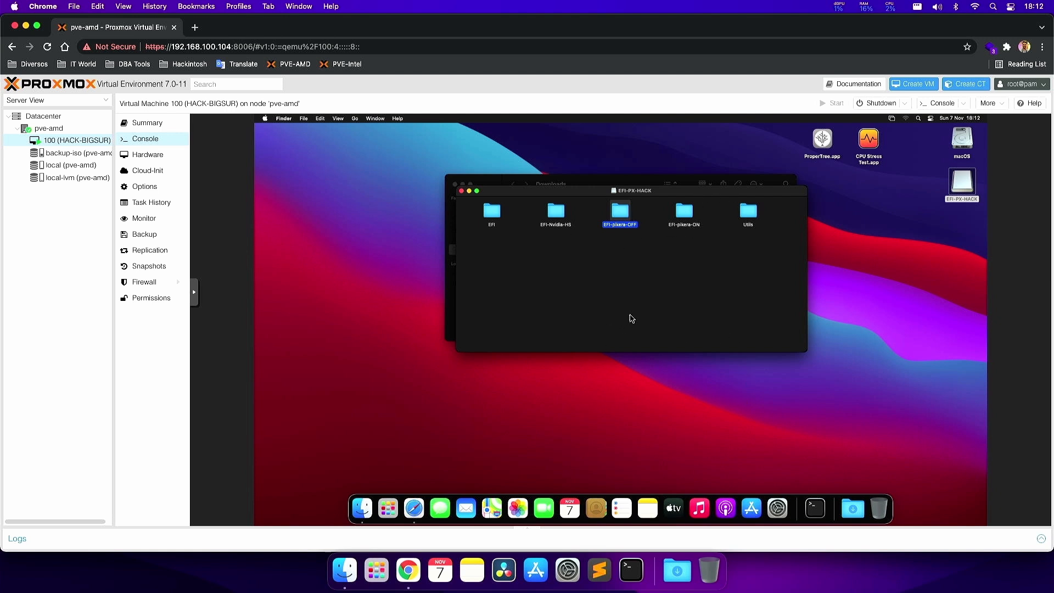
left_click(641, 250)
left_click(622, 210)
left_click(612, 259)
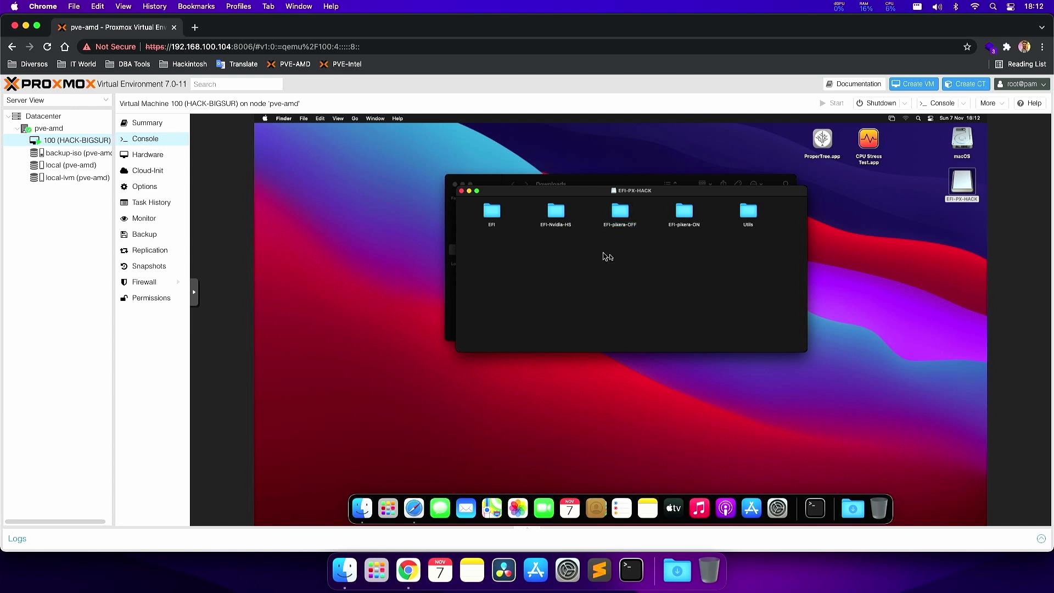
left_click(559, 215)
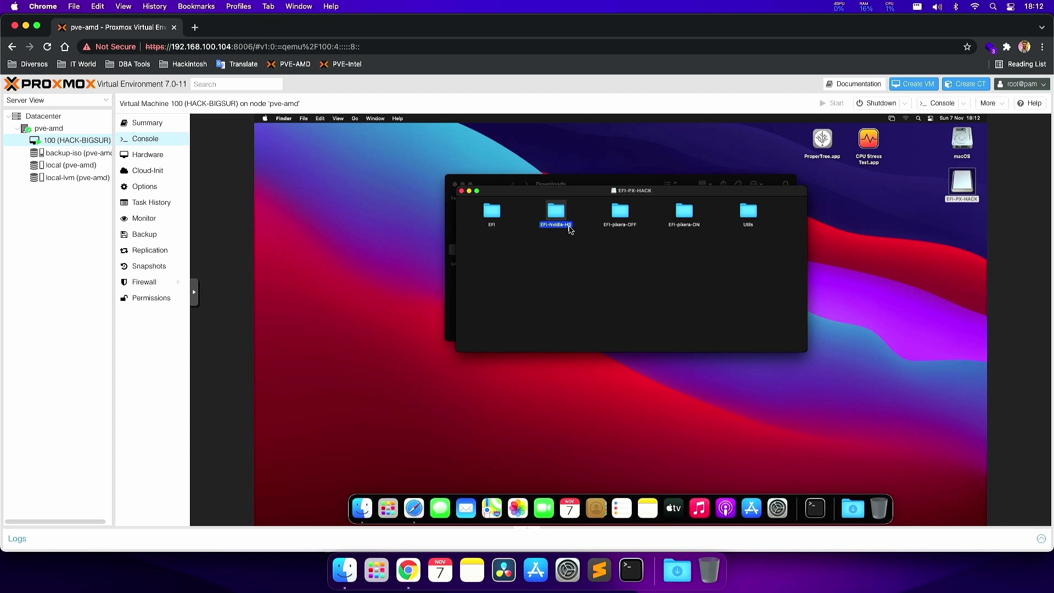
left_click(553, 234)
left_click(556, 222)
left_click(569, 239)
left_click(559, 214)
left_click(615, 251)
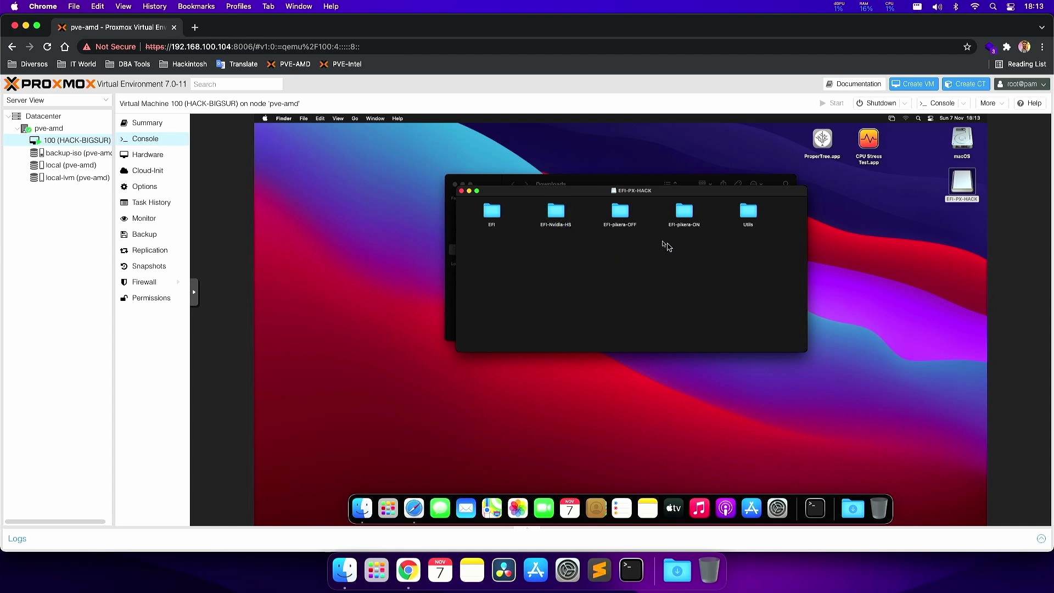
left_click(686, 214)
- Check the VM's macOS version and hardware overview
left_click(360, 147)
left_click(265, 118)
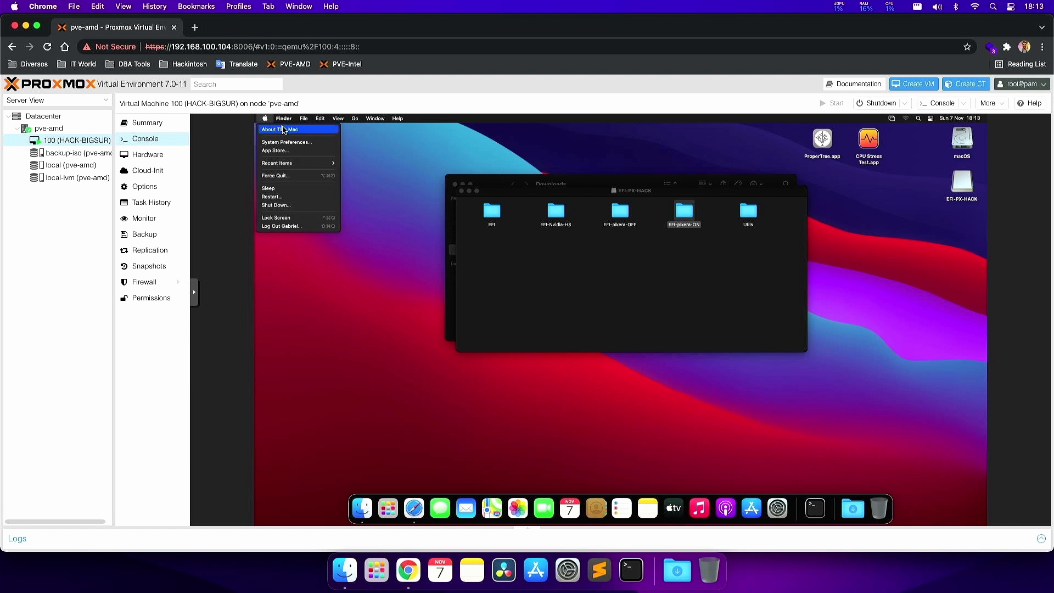
left_click(285, 130)
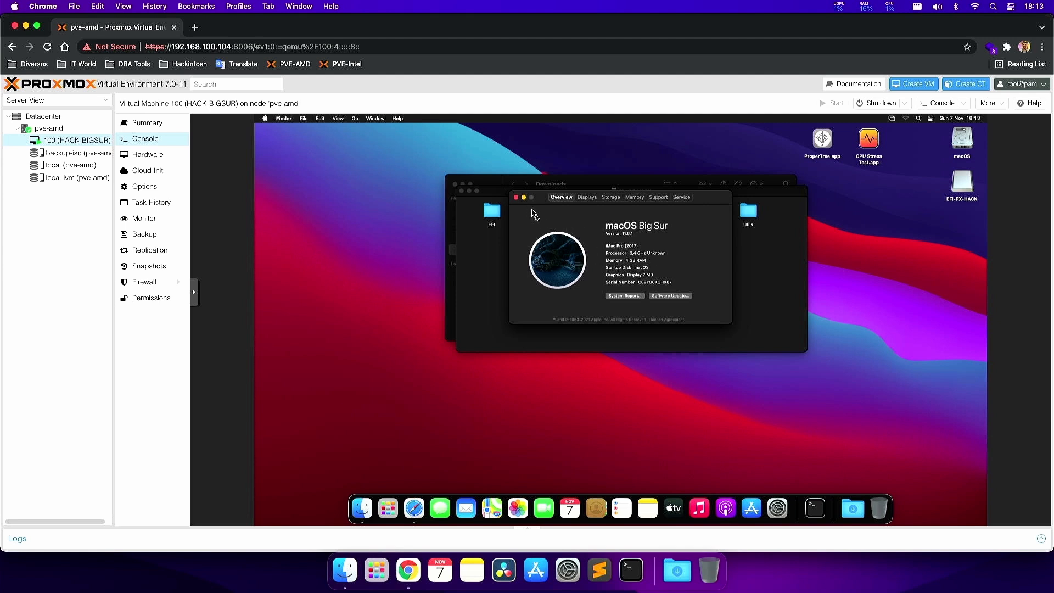
left_click(516, 197)
- Copy EFI-pikera-ON and mount the macOS disk's EFI partition with the admin password
left_click(686, 213)
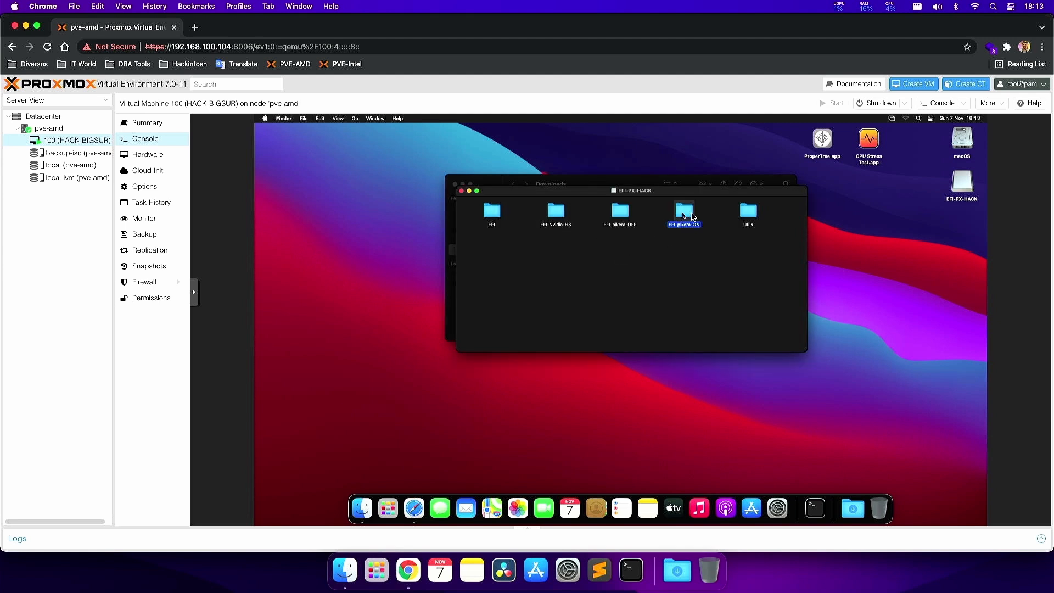
right_click(689, 215)
key("Escape")
left_click(964, 147)
right_click(965, 147)
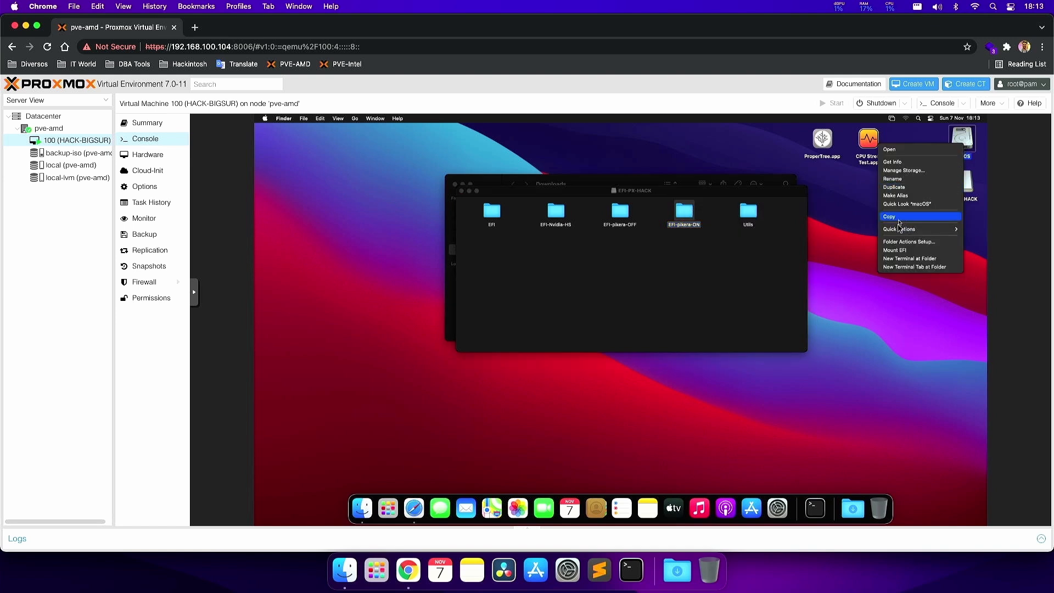
left_click(897, 251)
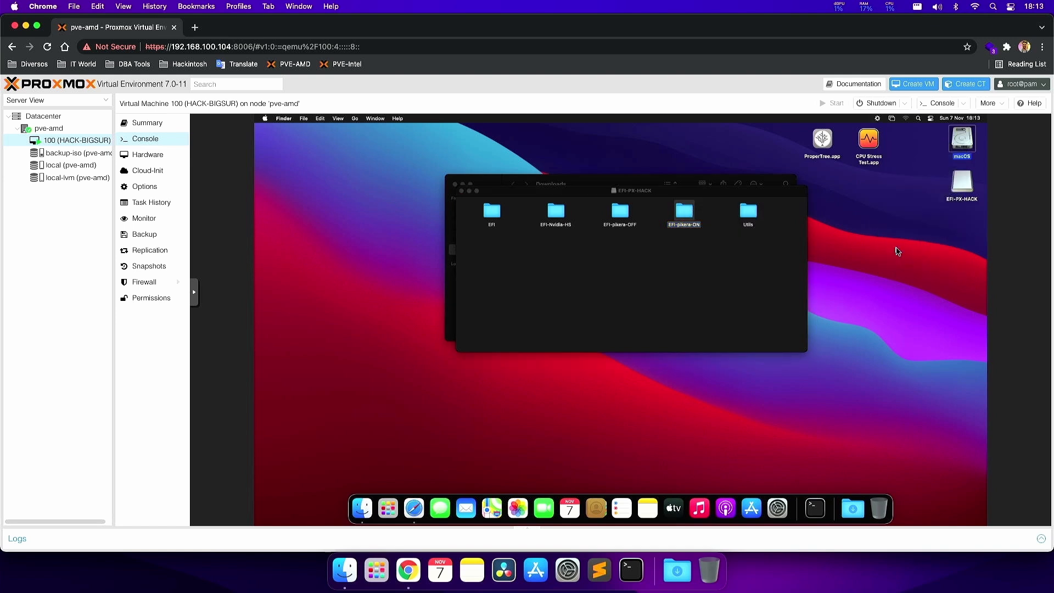
type("••••••")
key("Return")
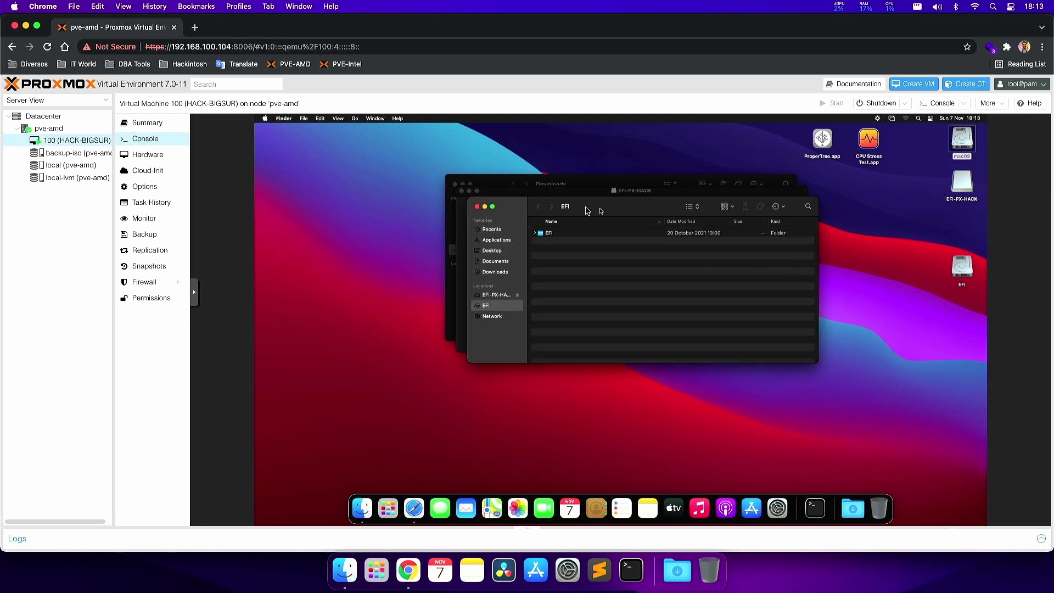
- Paste EFI-pikera-ON into the EFI partition, rename old EFI to EFI-VM and it to EFI, open OC
right_click(584, 273)
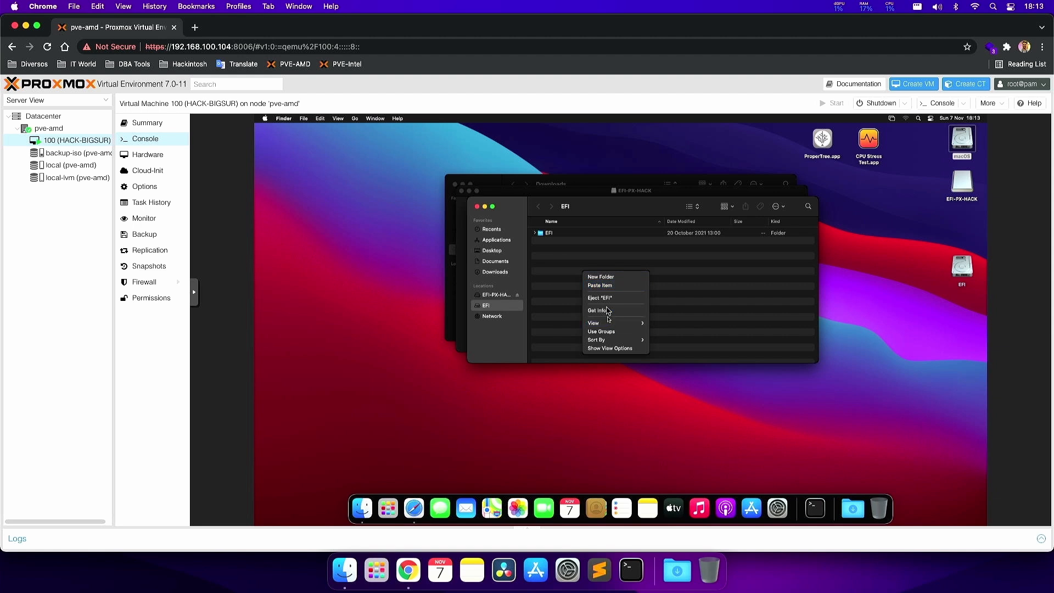
left_click(604, 289)
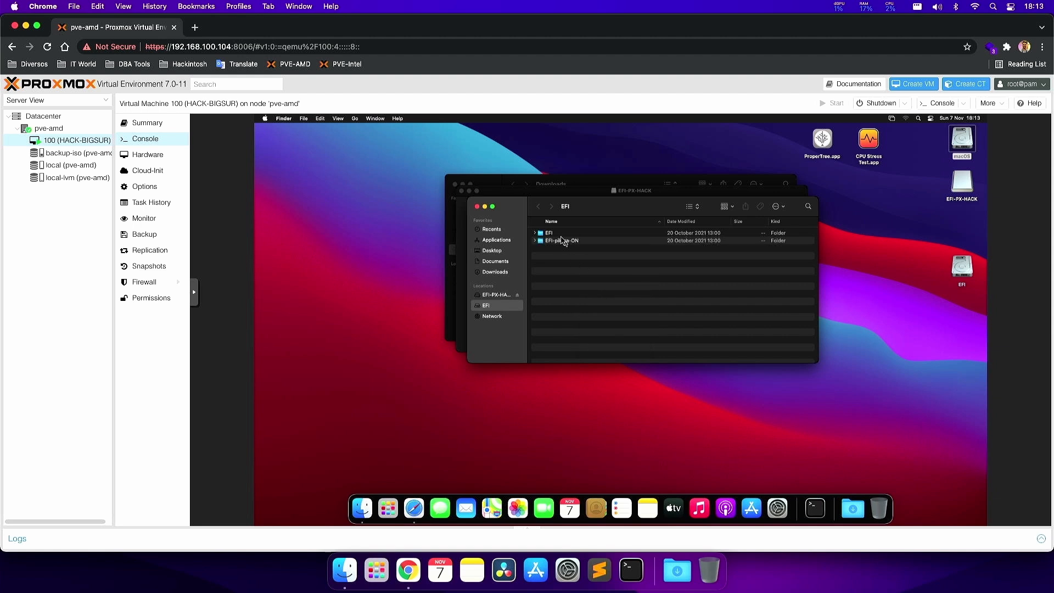
left_click(559, 233)
left_click(549, 233)
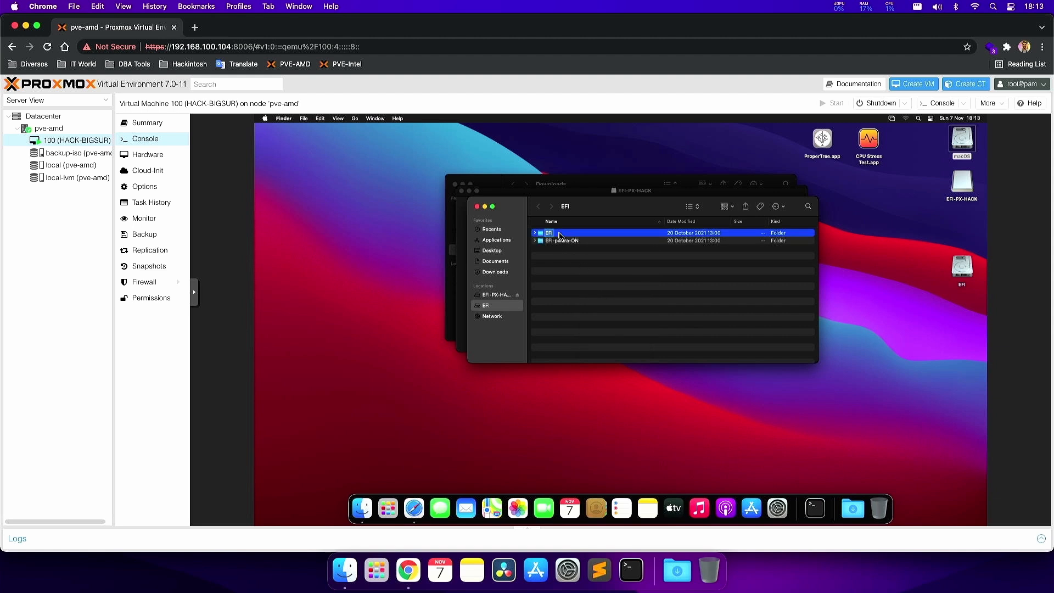
type("-VM")
key("Return")
key("Return")
type("EFI")
key("super+Down")
key("o")
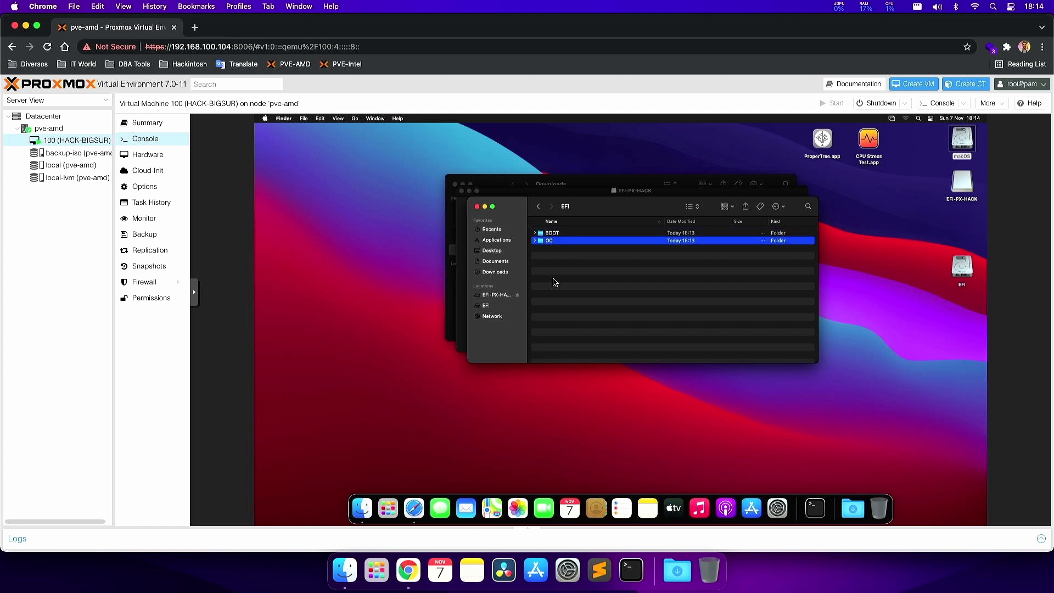
key("super+Down")
key("Down")
key("Down")
key("Down")
key("Down")
key("Down")
key("Down")
key("Down")
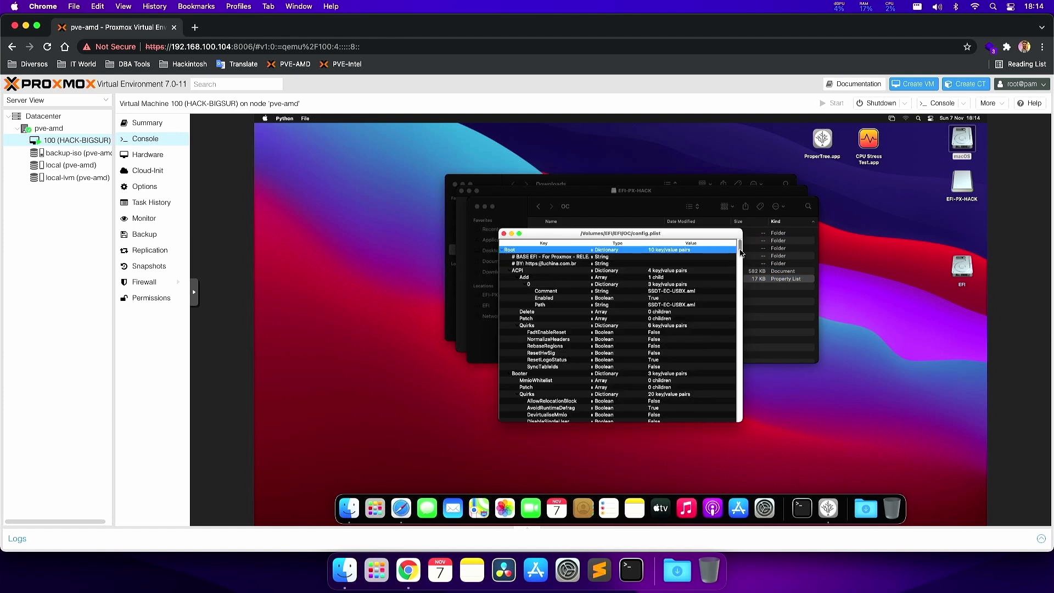
- Search config.plist in ProperTree to locate the boot-args entry
left_click_drag(740, 246, 741, 251)
key("super+f")
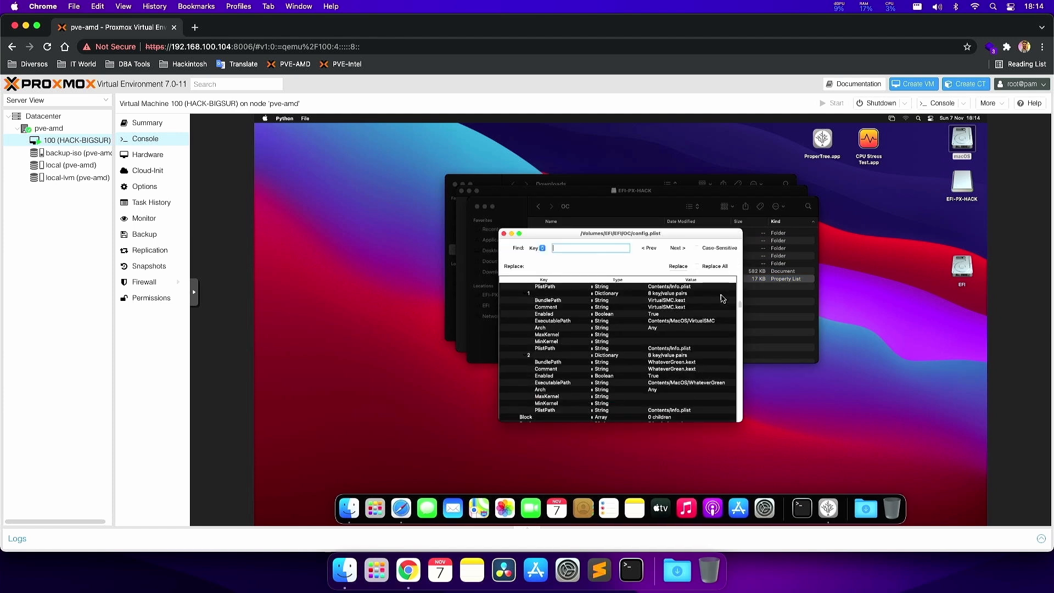
type("boot-args")
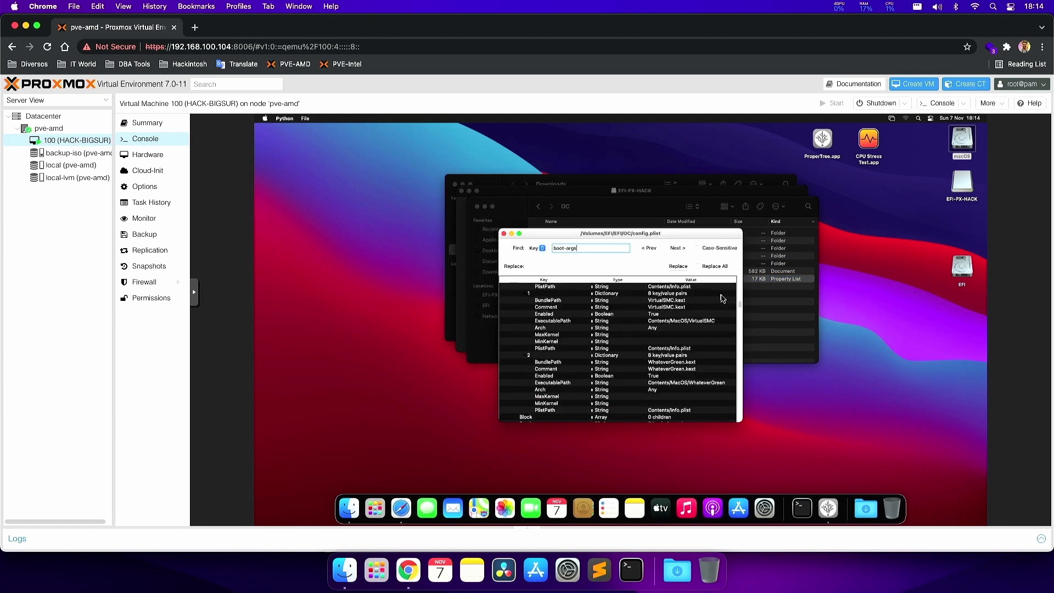
key("Return")
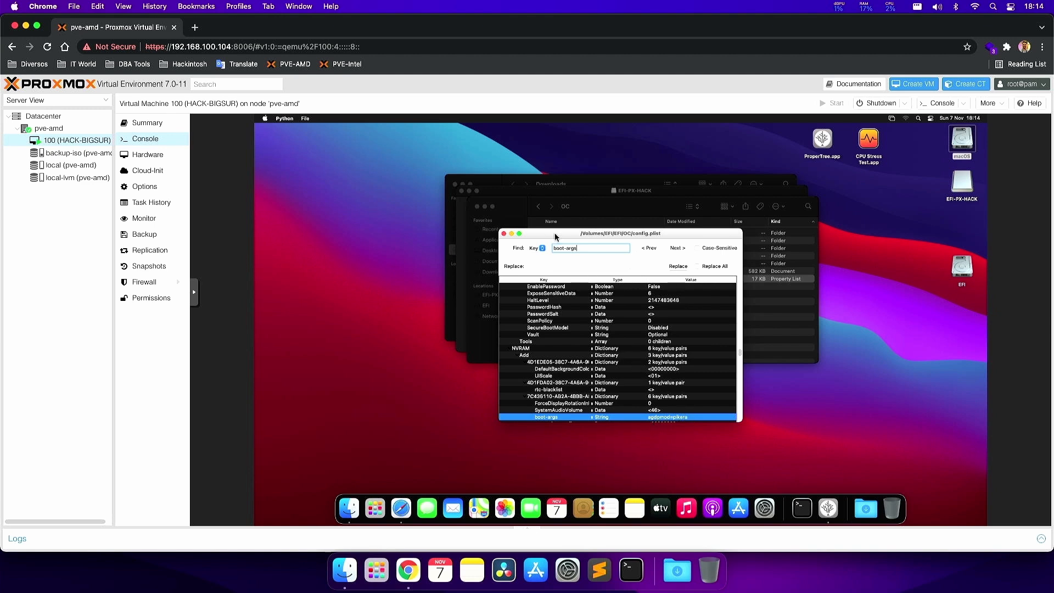
- Quit ProperTree and select config.plist back in Finder
left_click_drag(554, 234, 493, 230)
left_click(305, 119)
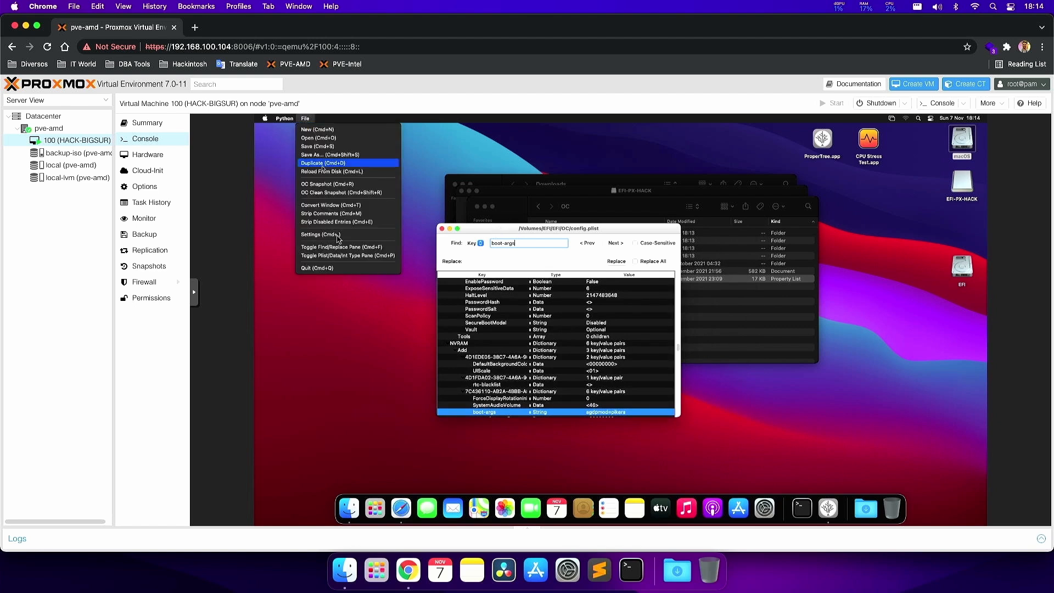
left_click(333, 267)
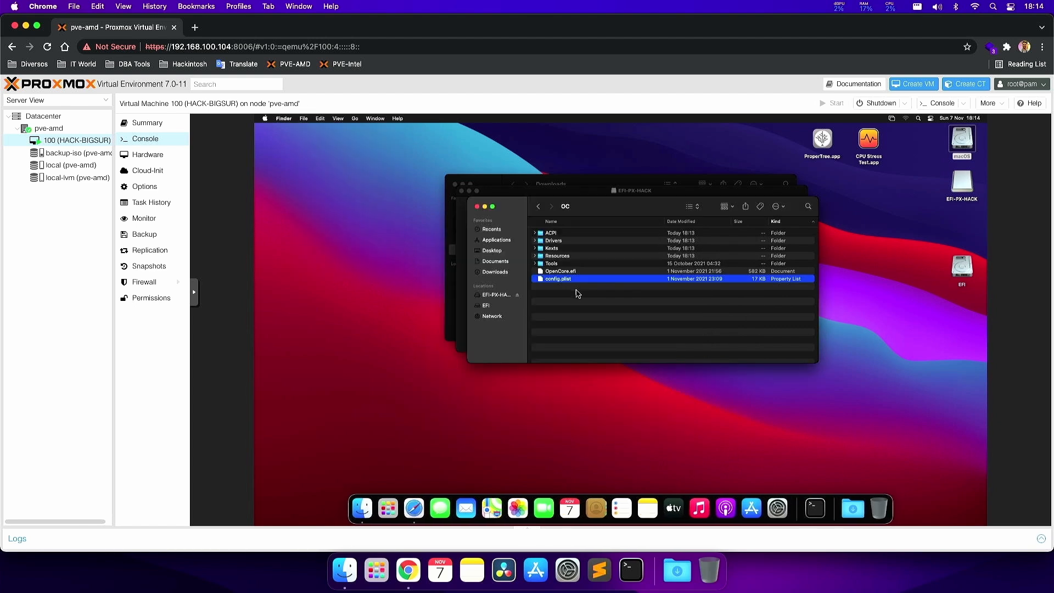
left_click(576, 290)
left_click(571, 284)
- Close the OC, EFI-PX-HACK and Downloads Finder windows, then eject the EFI-PX-HACK volume
left_click(477, 206)
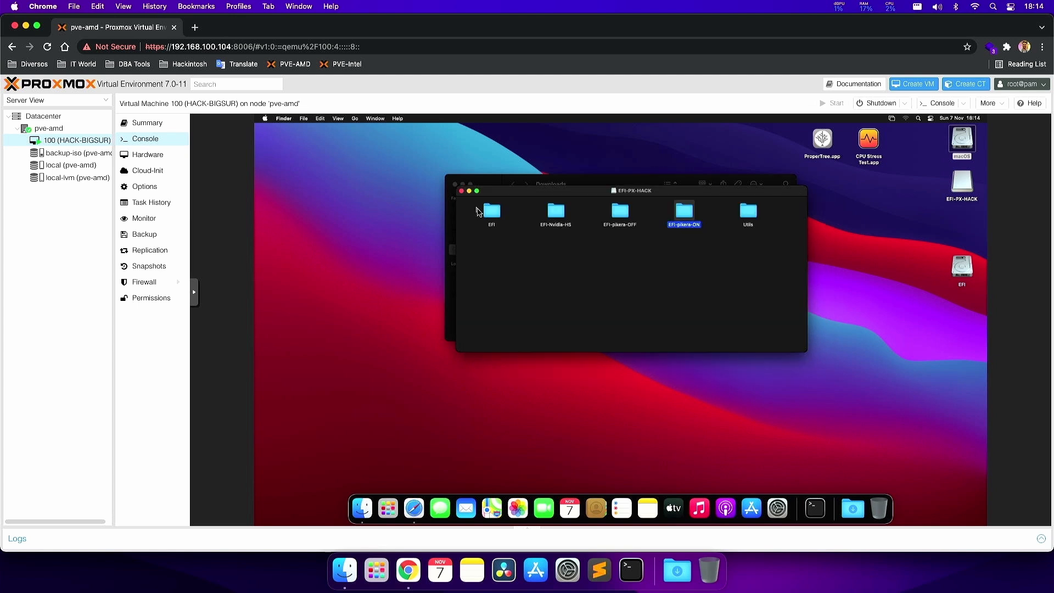
left_click(461, 190)
left_click(458, 188)
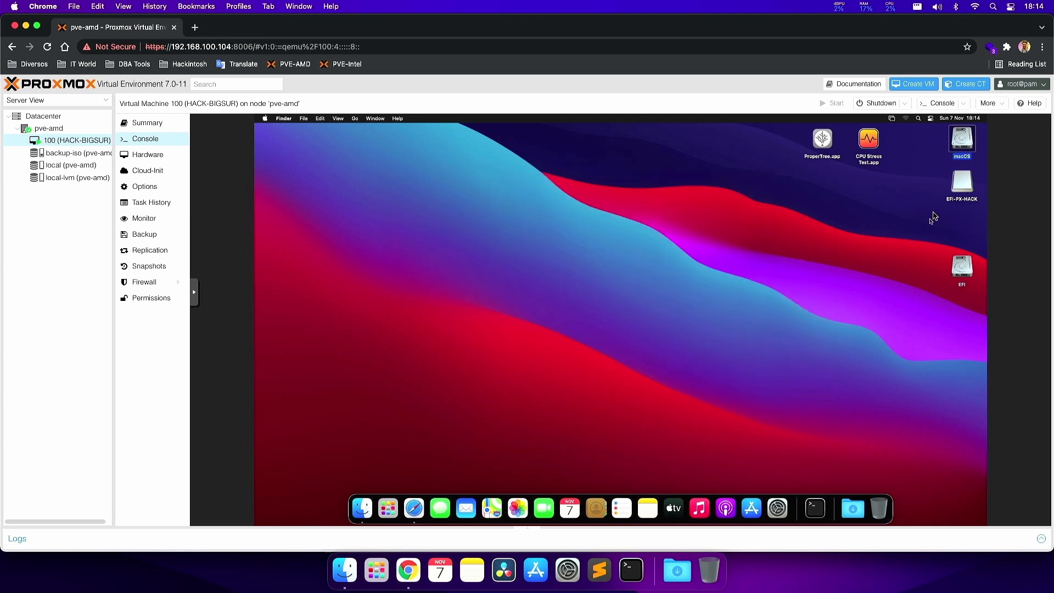
right_click(964, 188)
left_click(912, 211)
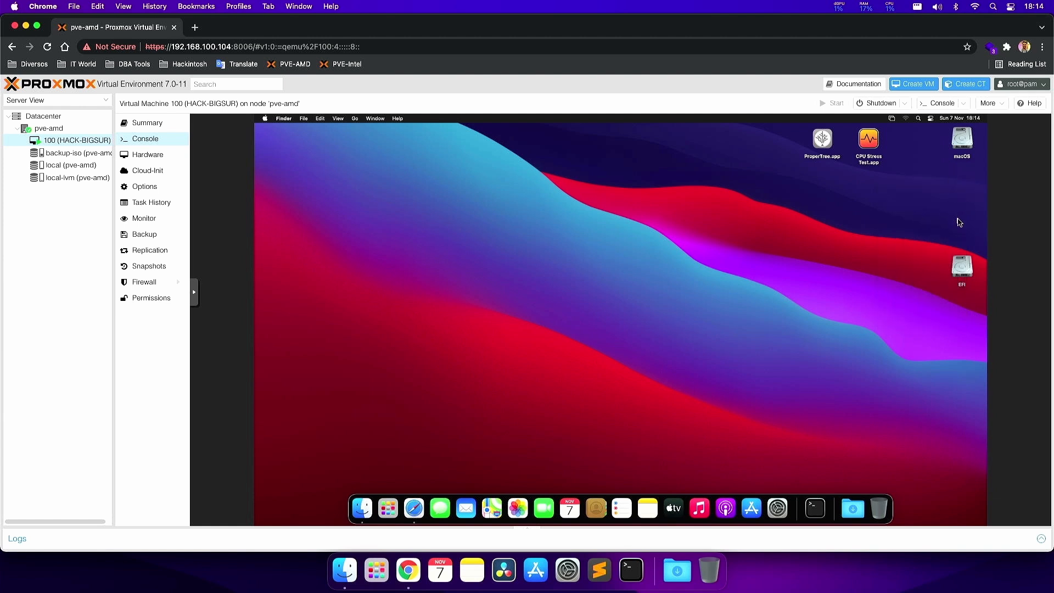
- Open the EFI volume, close its window, and unmount the EFI partition
double_click(962, 267)
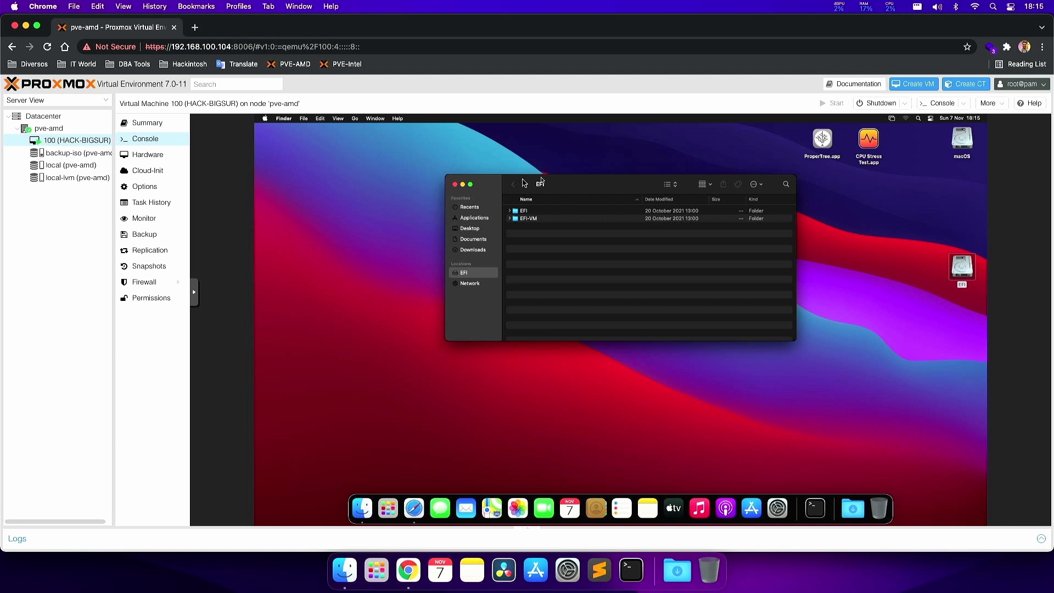
left_click(455, 185)
right_click(957, 268)
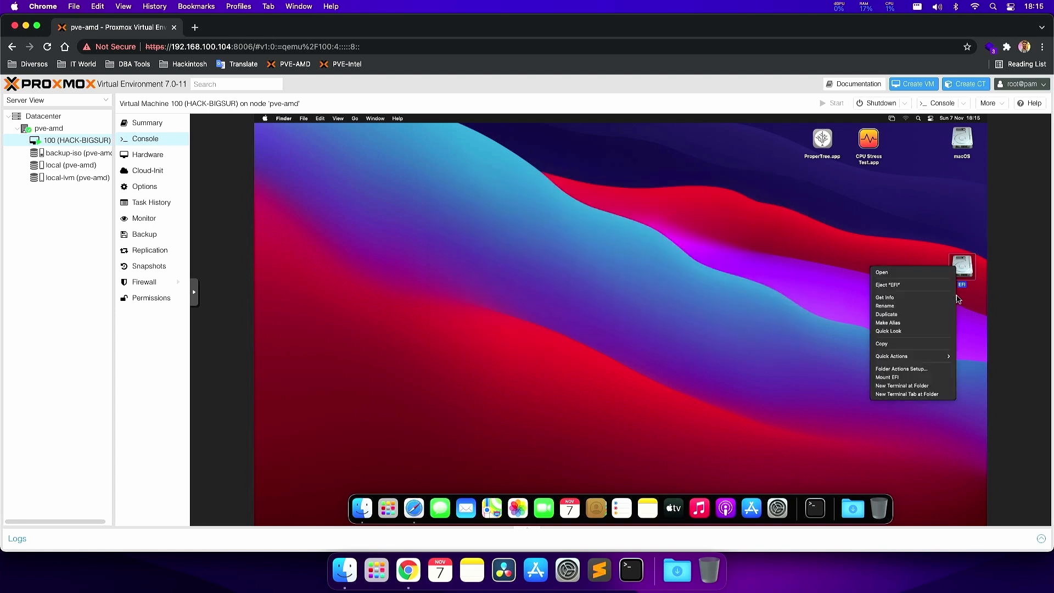
left_click(906, 377)
- Launch CPU Stress Test to confirm iMacPro1,1 with 4 cores, then close it
left_click(868, 145)
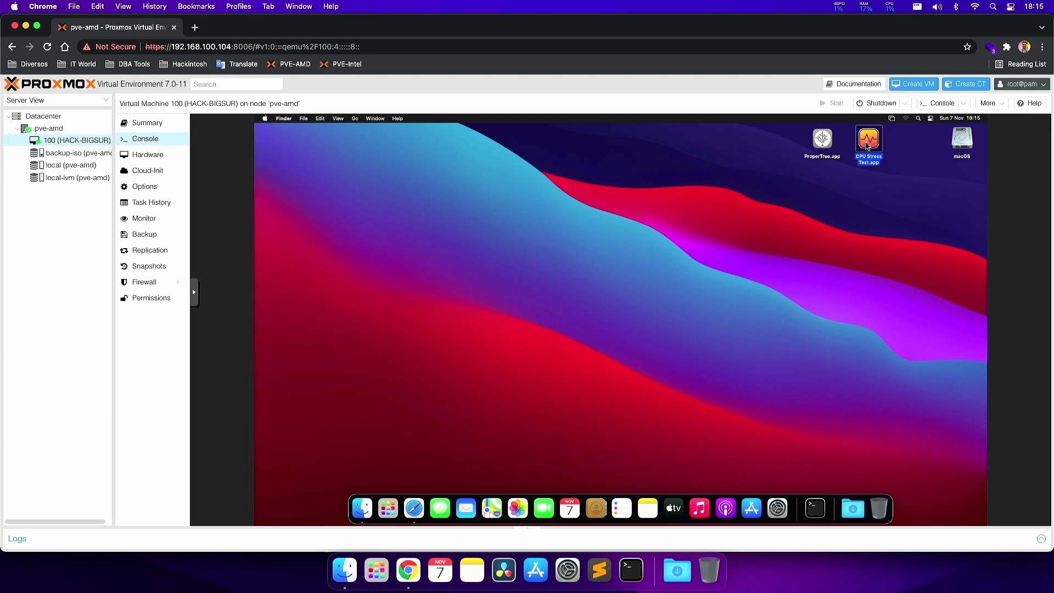
left_click(823, 156)
double_click(869, 139)
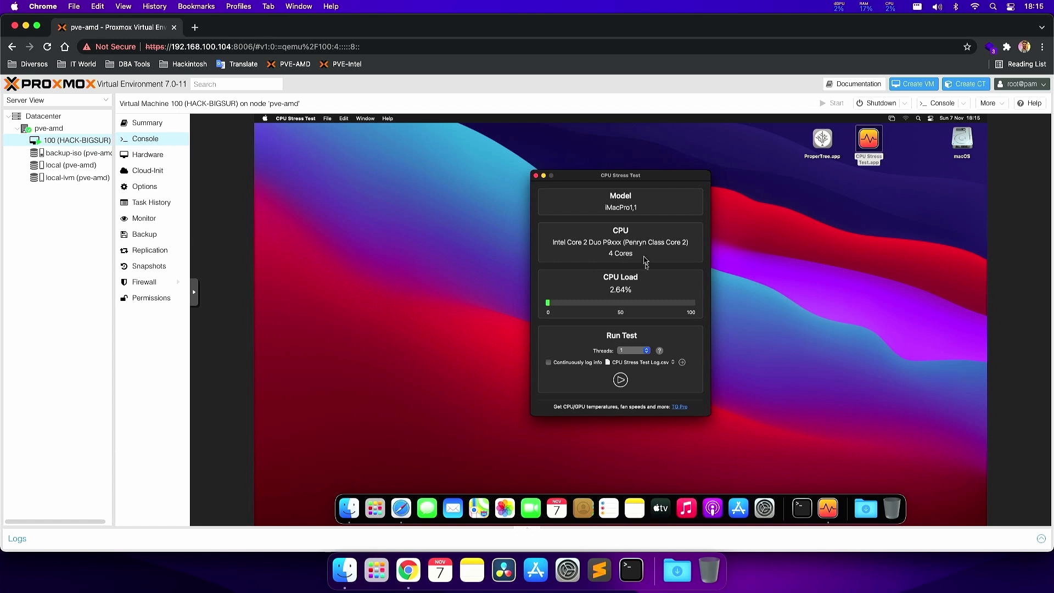
left_click(535, 176)
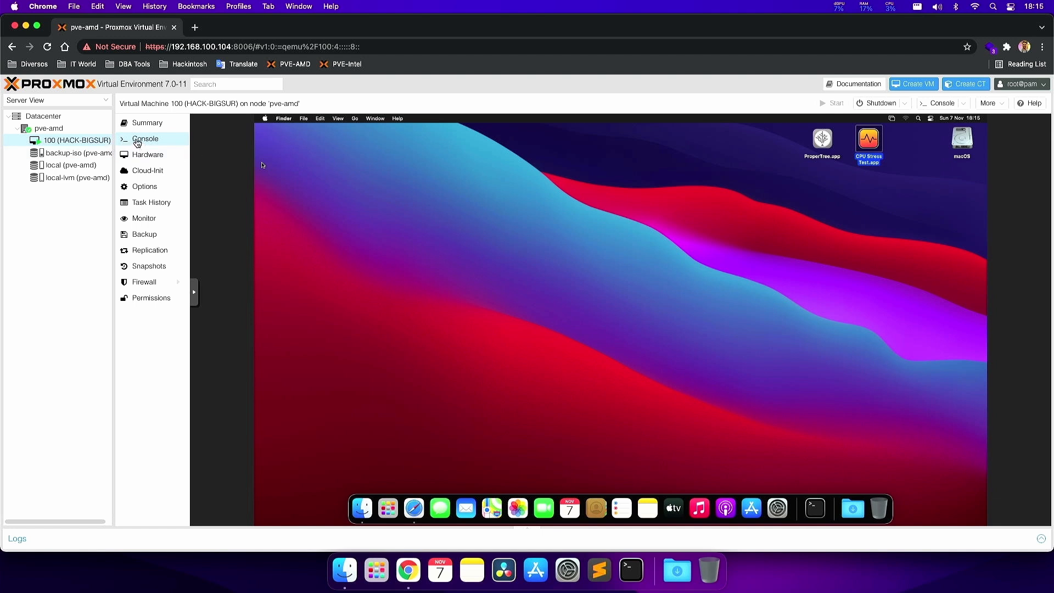
- Shut down macOS from the Apple menu and confirm
left_click(265, 119)
left_click(317, 205)
left_click(676, 254)
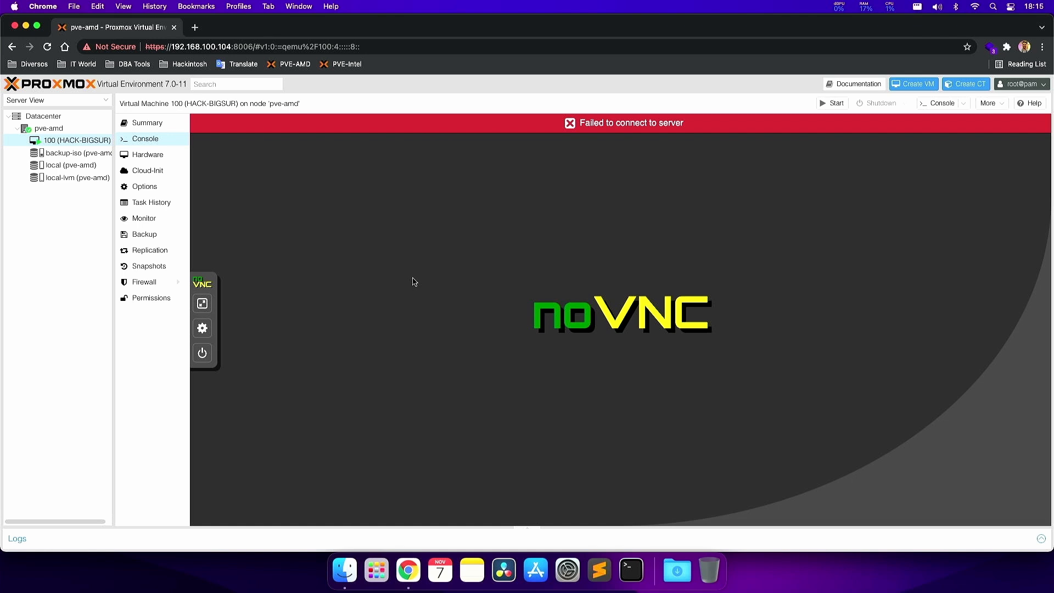
- Set VM 100's Display graphic card to none, then go to the pve-amd node
left_click(137, 156)
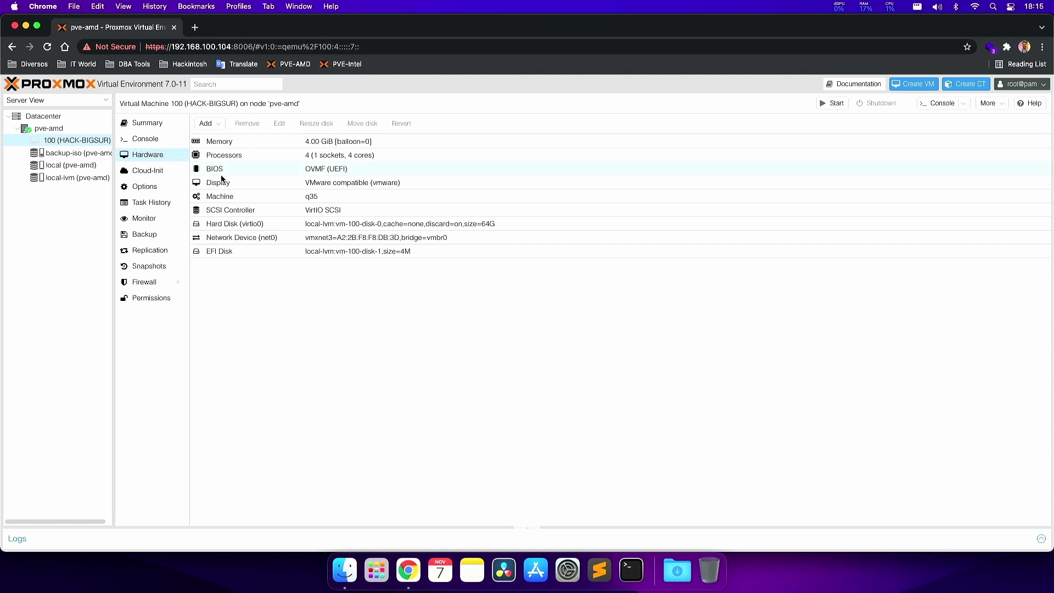
left_click(252, 182)
double_click(321, 187)
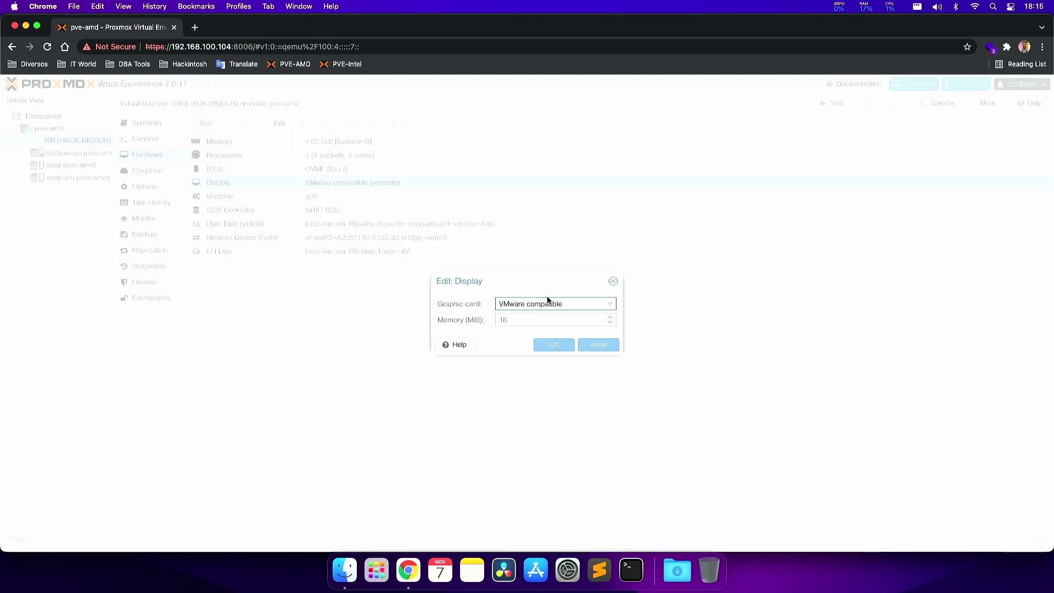
left_click(559, 302)
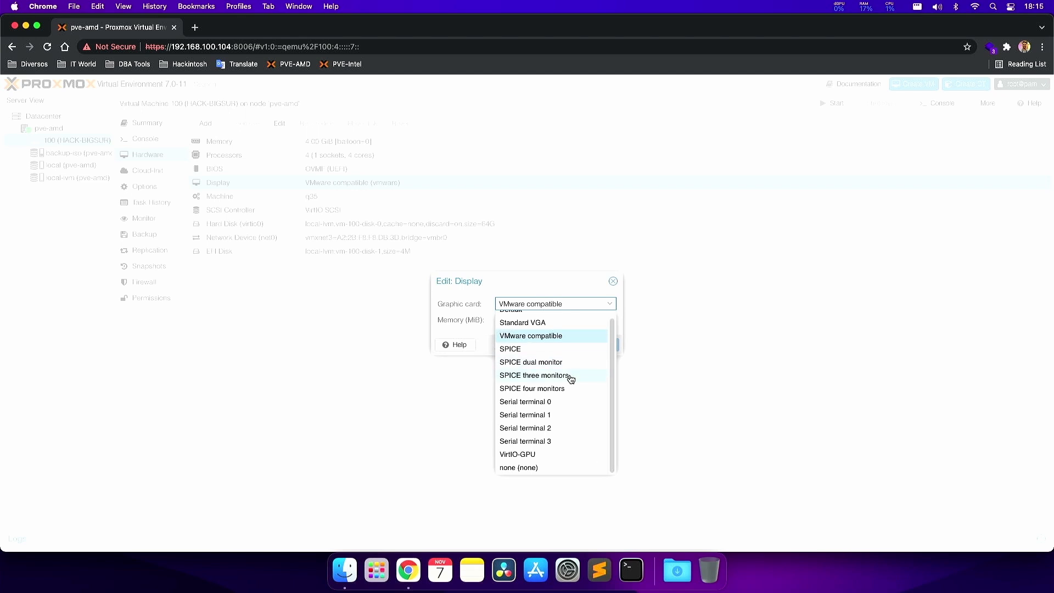
left_click(526, 467)
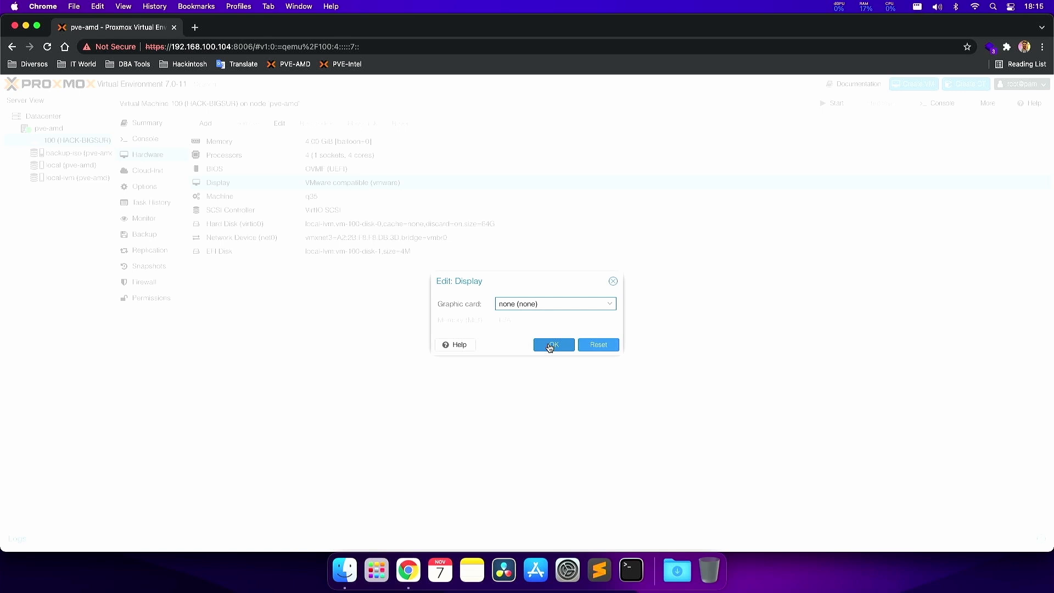
left_click(550, 344)
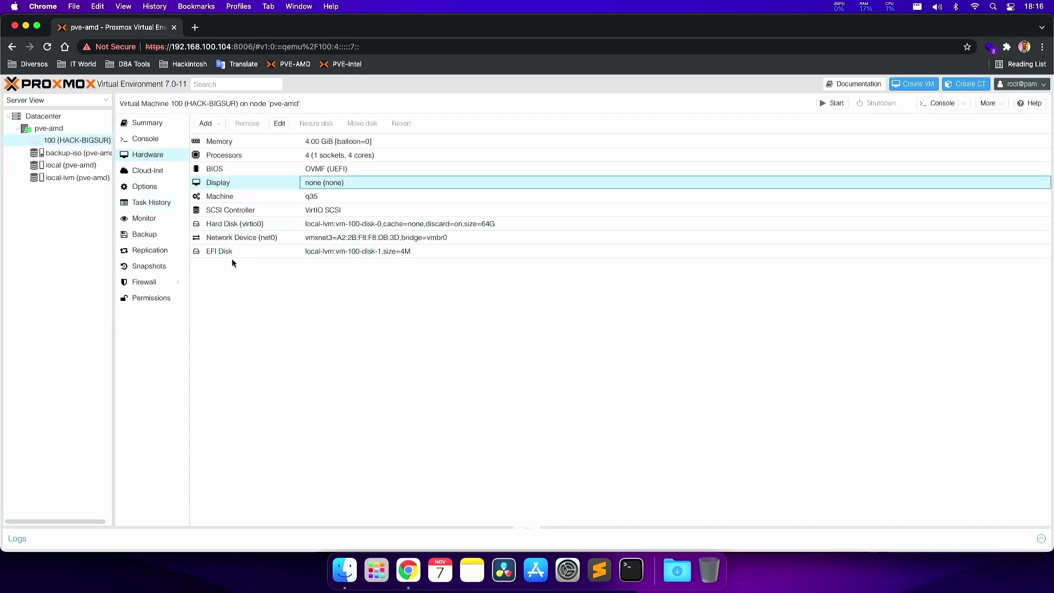
left_click(53, 129)
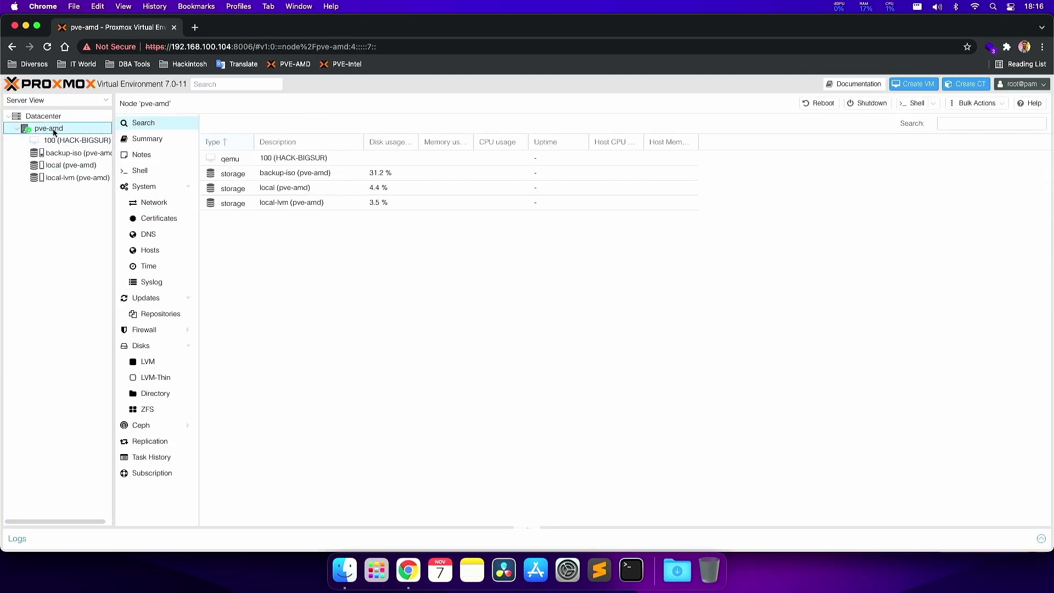
- In the pve-amd shell, run lspci -nn | grep -i amd/ati and inspect the GPU lines
left_click(127, 172)
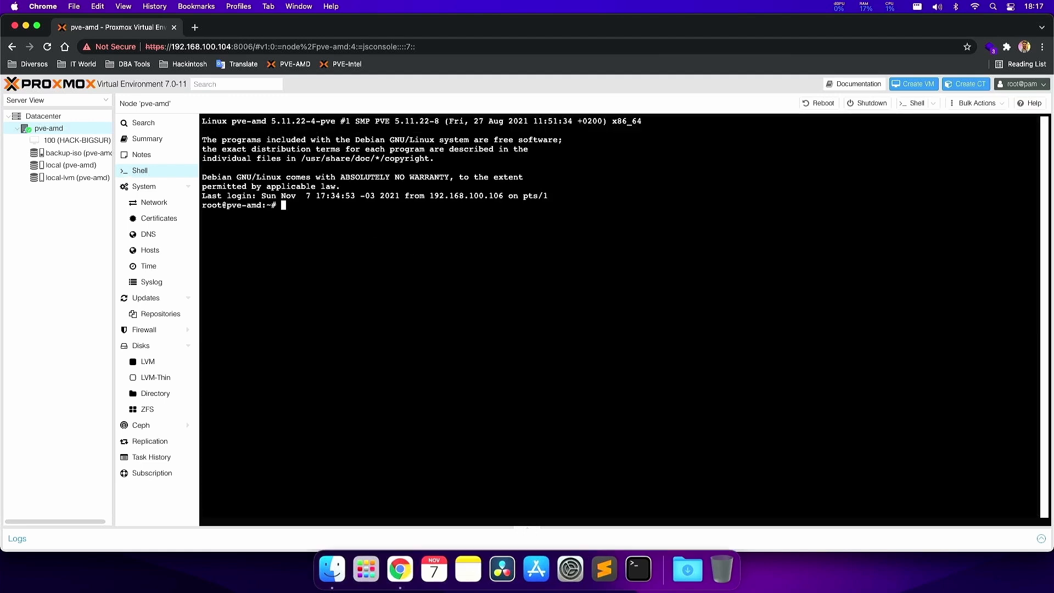
type("lspci -nn | grep -i amd/ati")
key("Return")
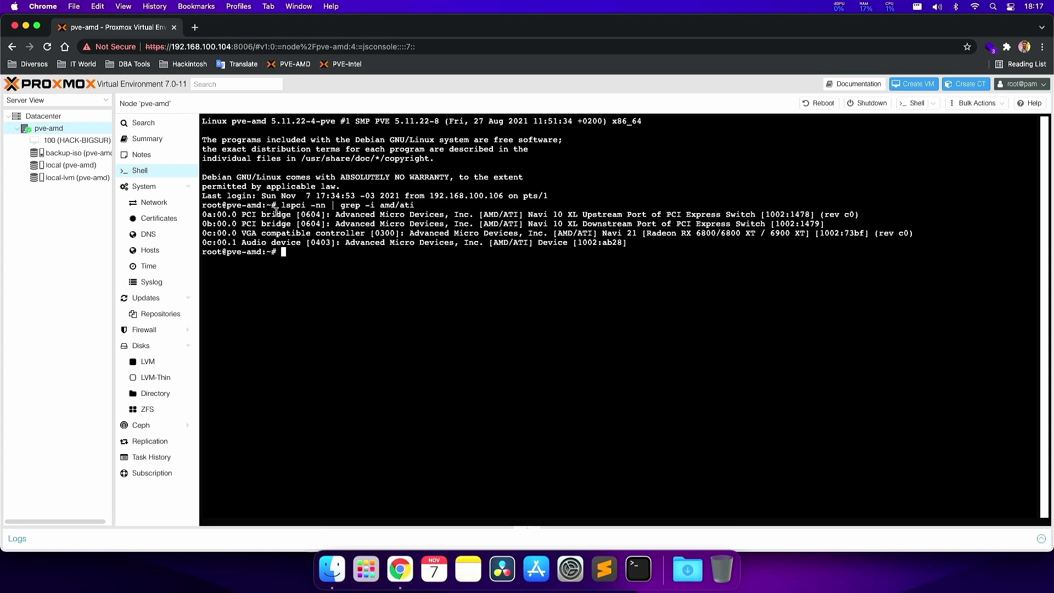
left_click_drag(208, 215, 655, 242)
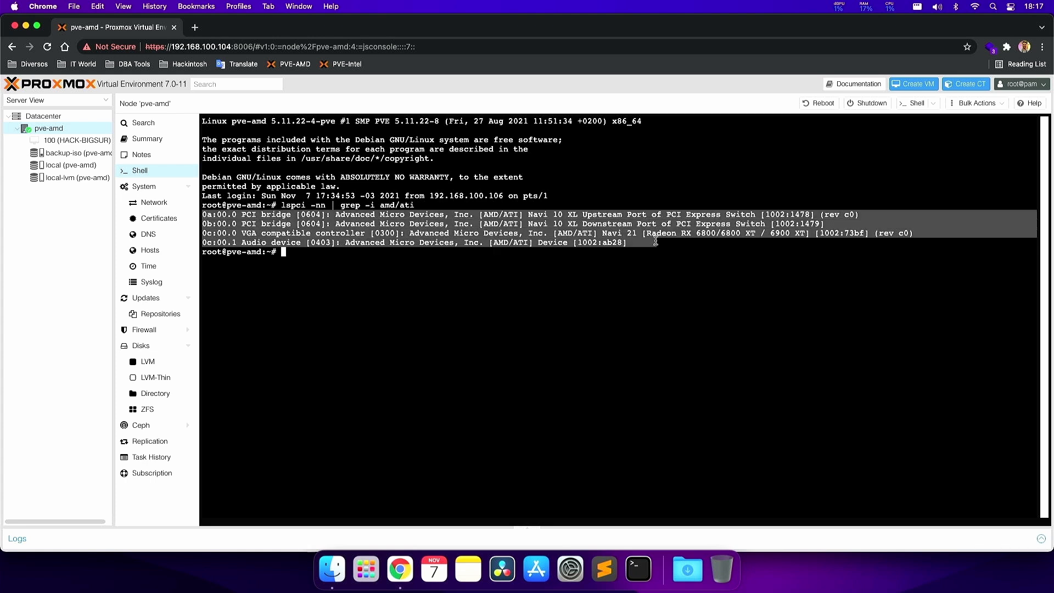
left_click(671, 235)
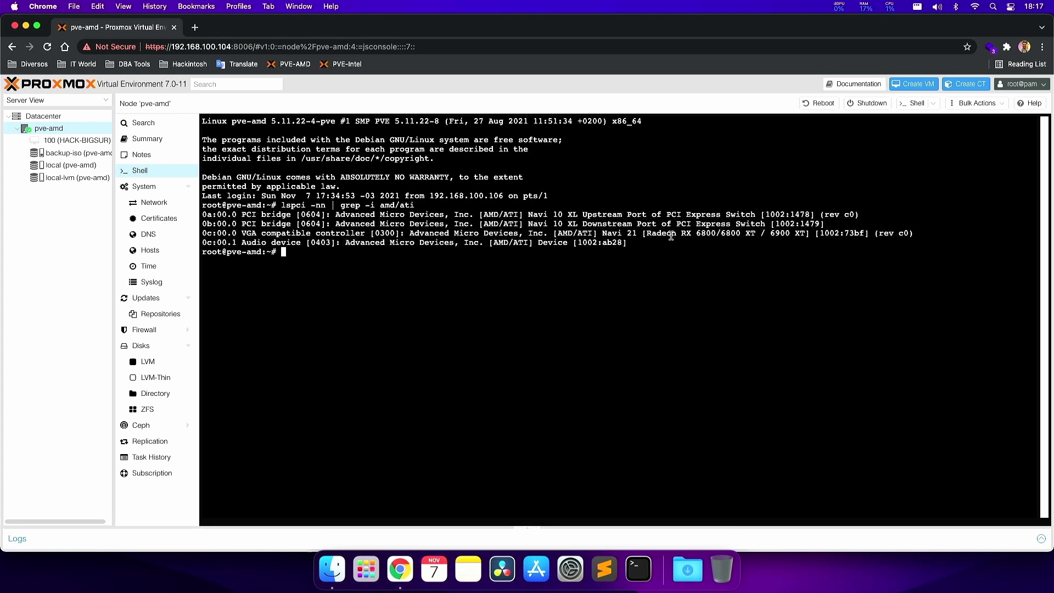
double_click(702, 232)
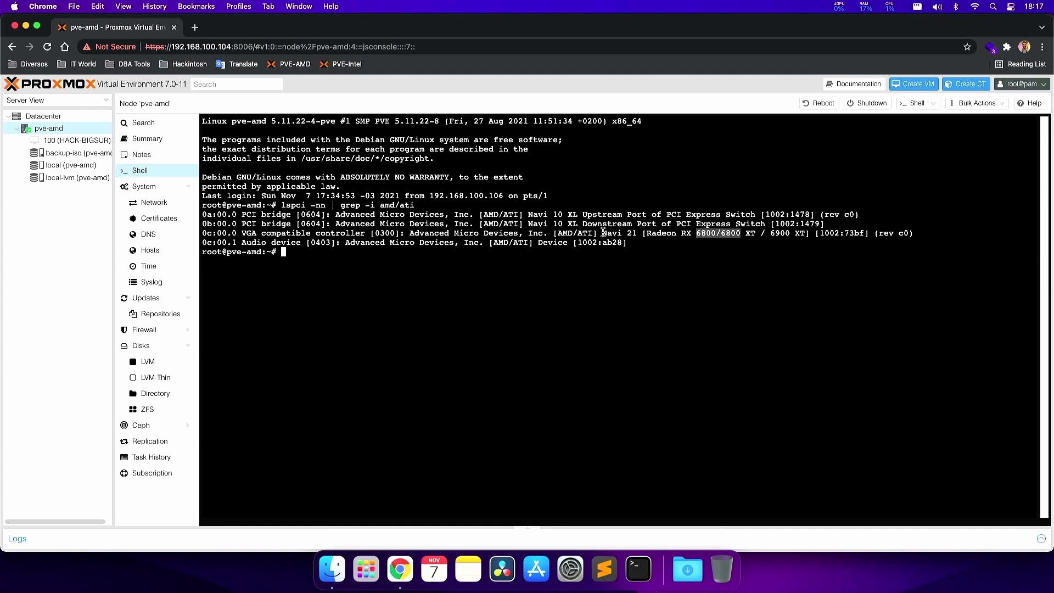
double_click(432, 233)
left_click(433, 233)
left_click_drag(205, 215, 415, 204)
left_click(402, 228)
- Search lspci output for nvidia, then run a full lspci listing and scroll through it
key("Up")
key("BackSpace")
key("BackSpace")
key("BackSpace")
key("BackSpace")
key("BackSpace")
key("BackSpace")
key("BackSpace")
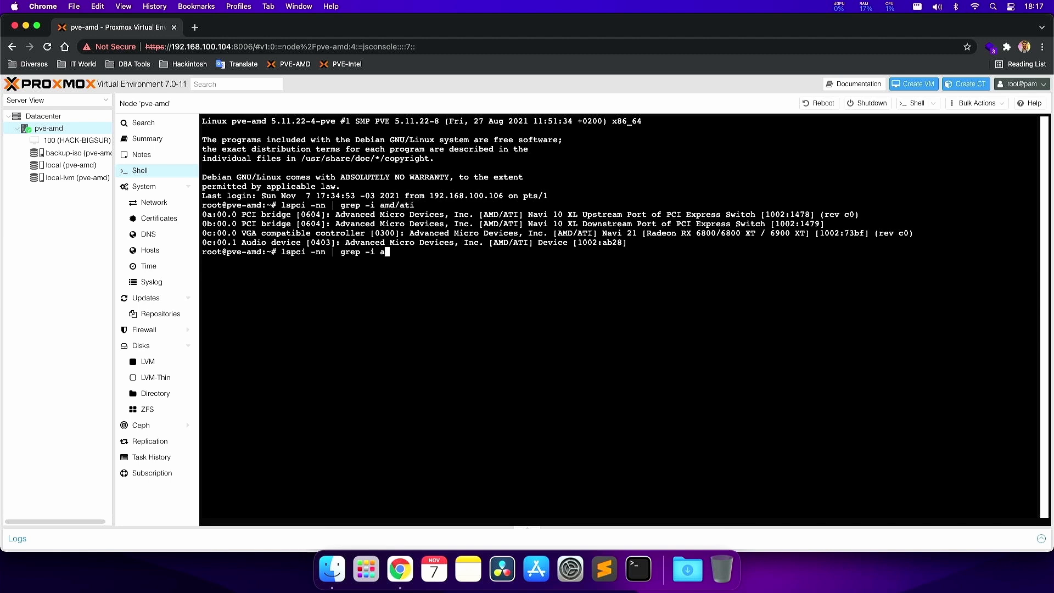
type("nvidia")
key("Return")
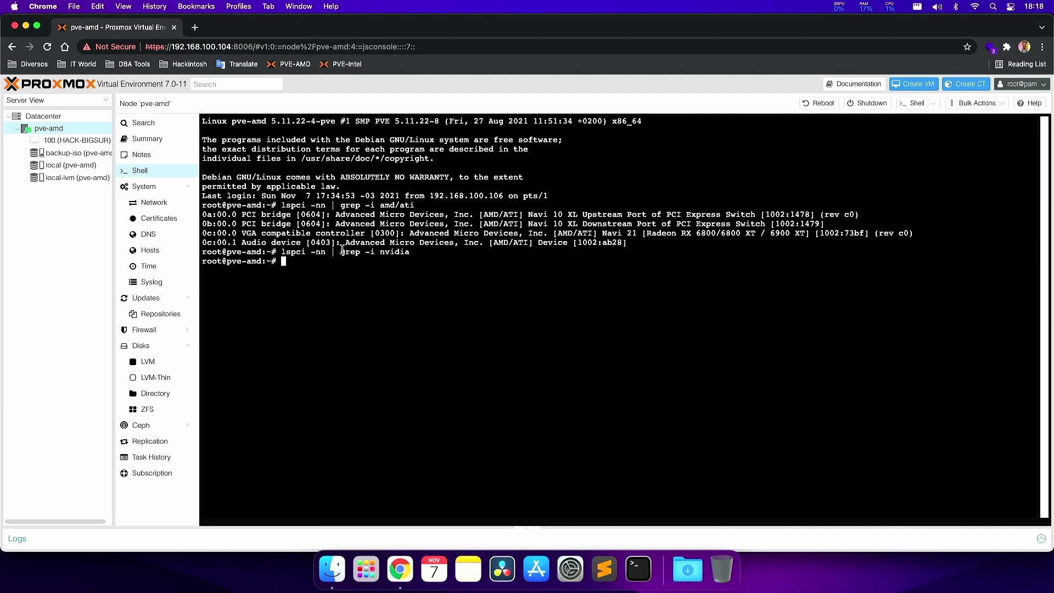
left_click(285, 251)
left_click_drag(282, 251, 304, 248)
type("lspci")
key("Return")
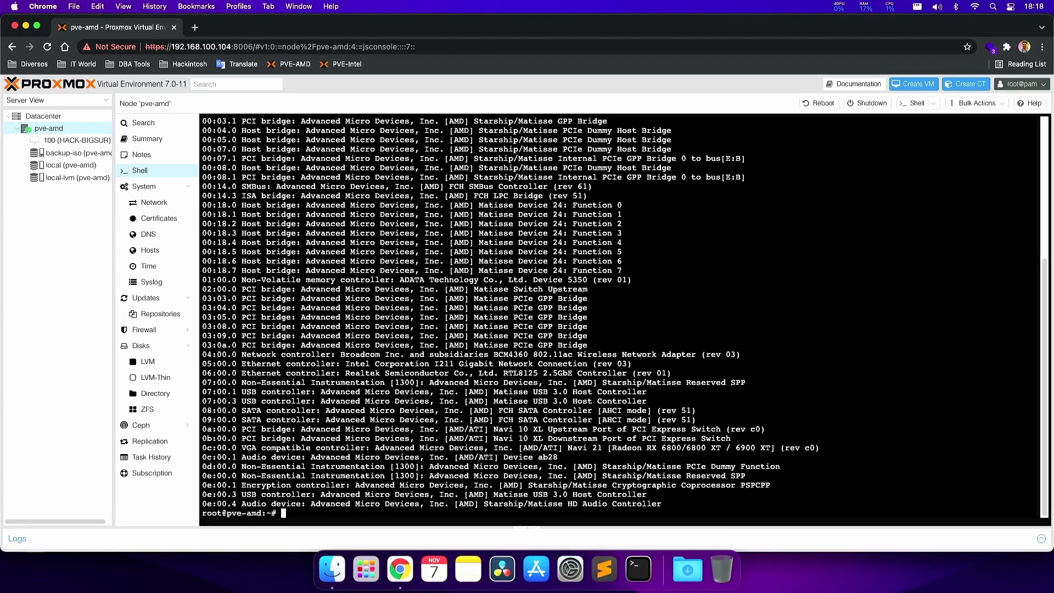
scroll(351, 285, "up", 3)
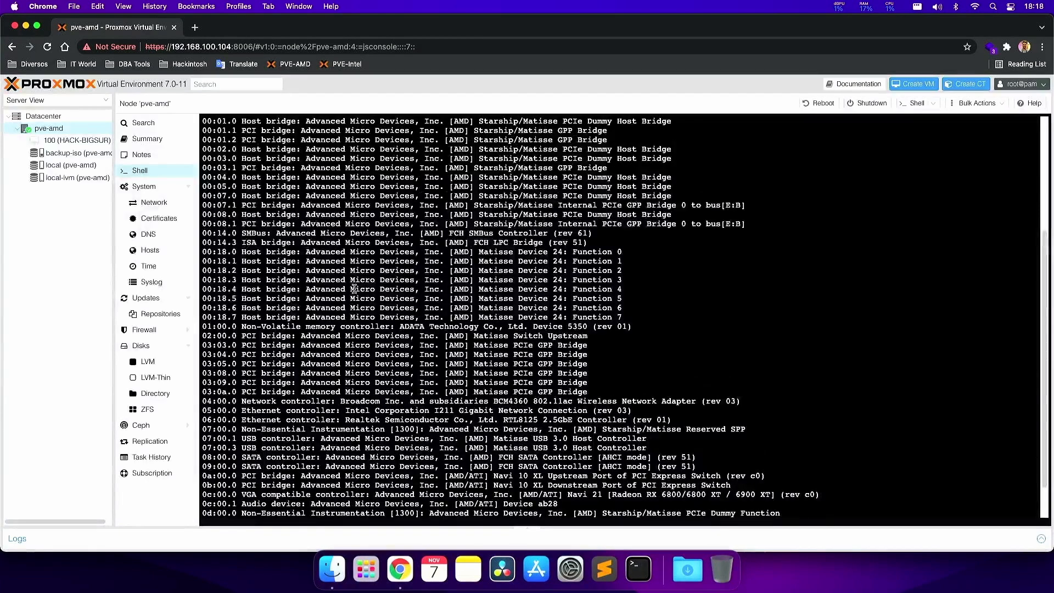
scroll(355, 289, "up", 2)
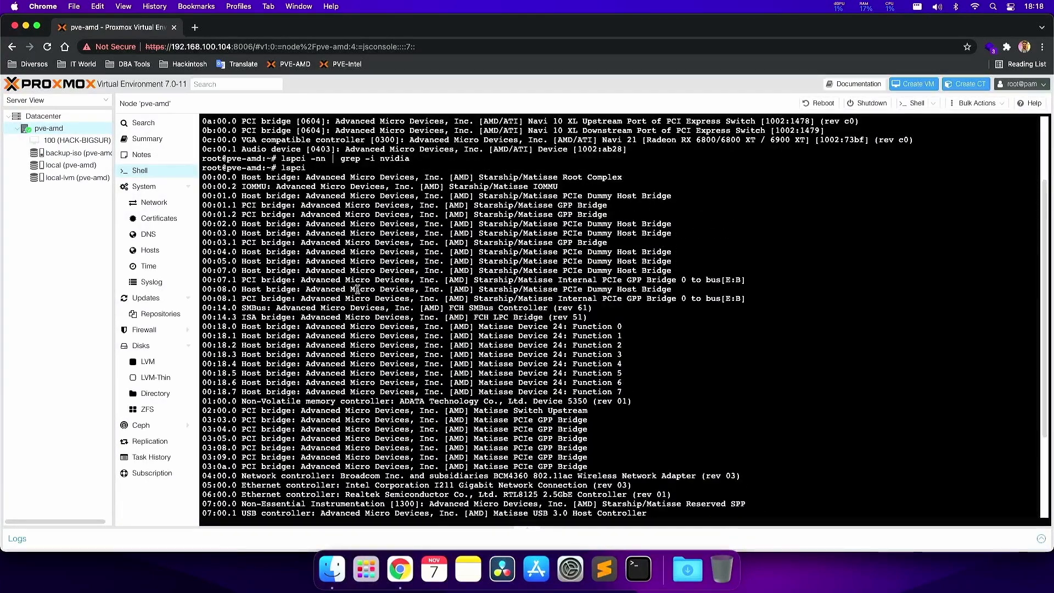
scroll(357, 289, "down", 1)
scroll(354, 285, "down", 4)
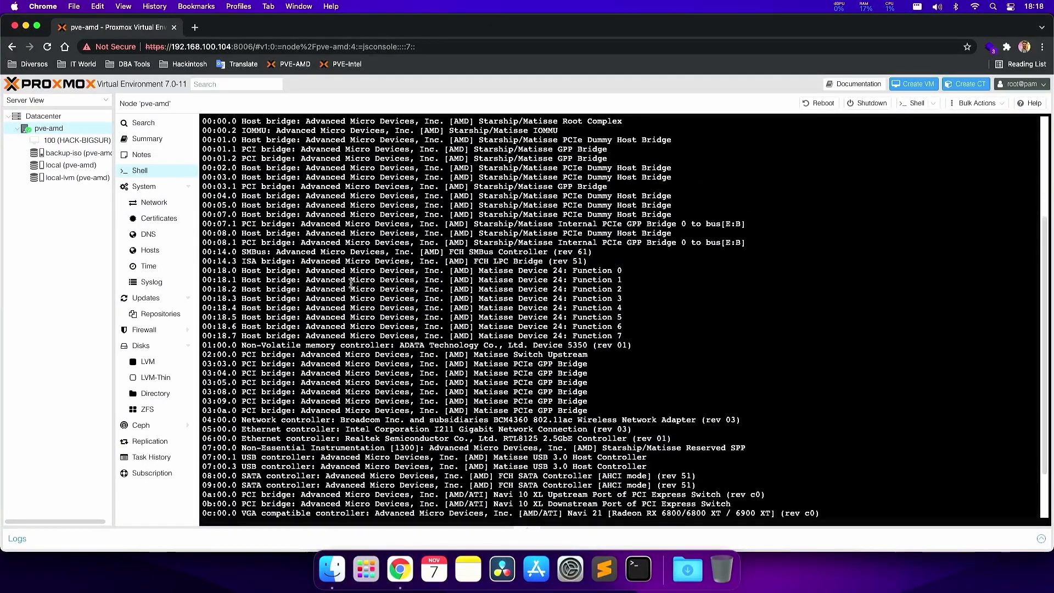
- Rerun the amd/ati search and copy the RX 6900 XT lines (1002:73bf, 1002:ab28) into Sublime Text
key("Up")
key("Up")
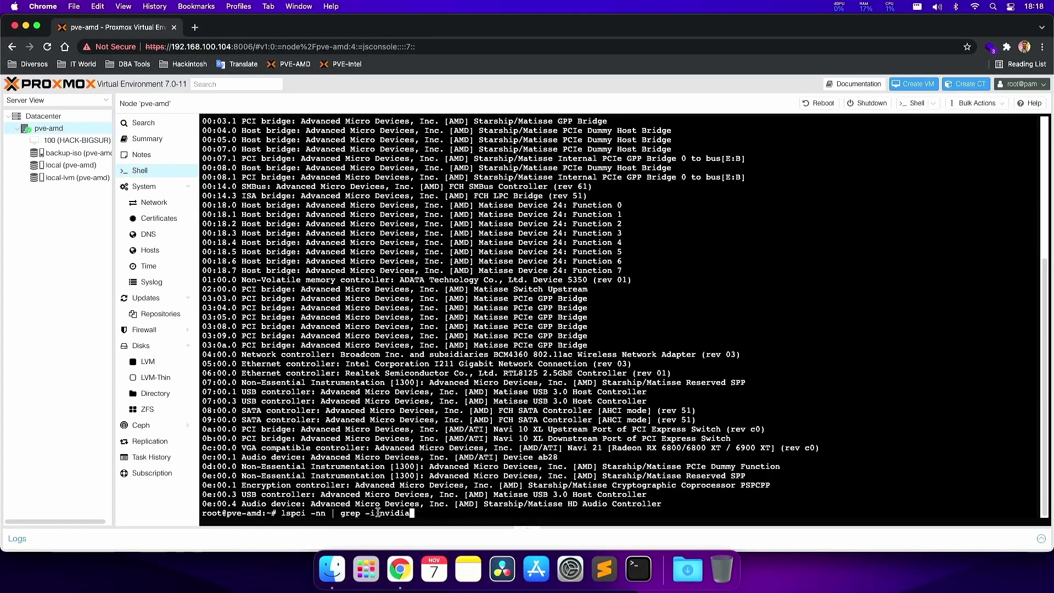
key("BackSpace")
key("BackSpace")
key("BackSpace")
key("BackSpace")
key("BackSpace")
key("BackSpace")
type("amd/ati")
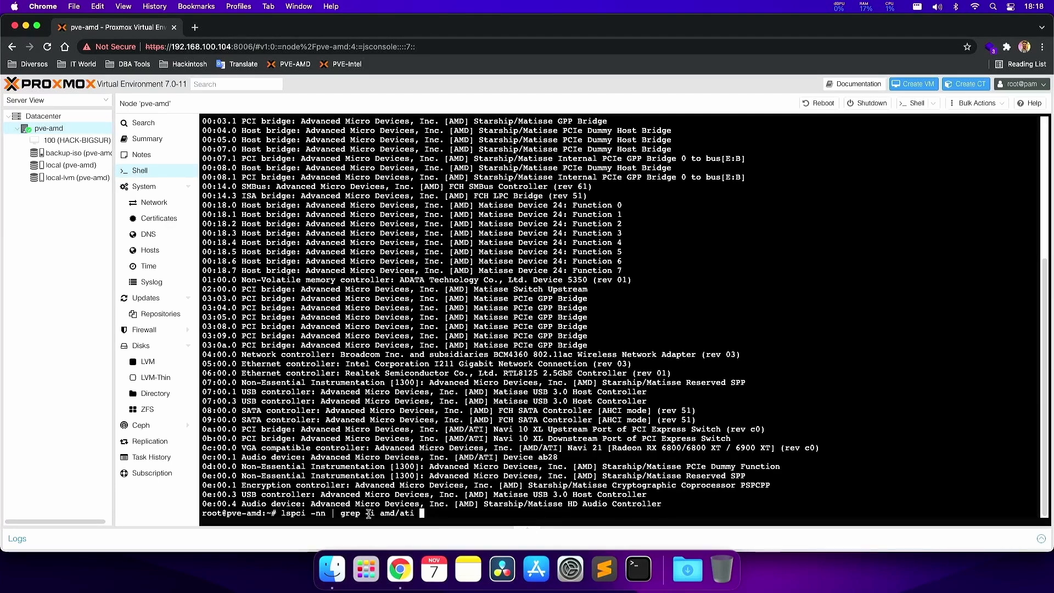
left_click_drag(380, 513, 412, 516)
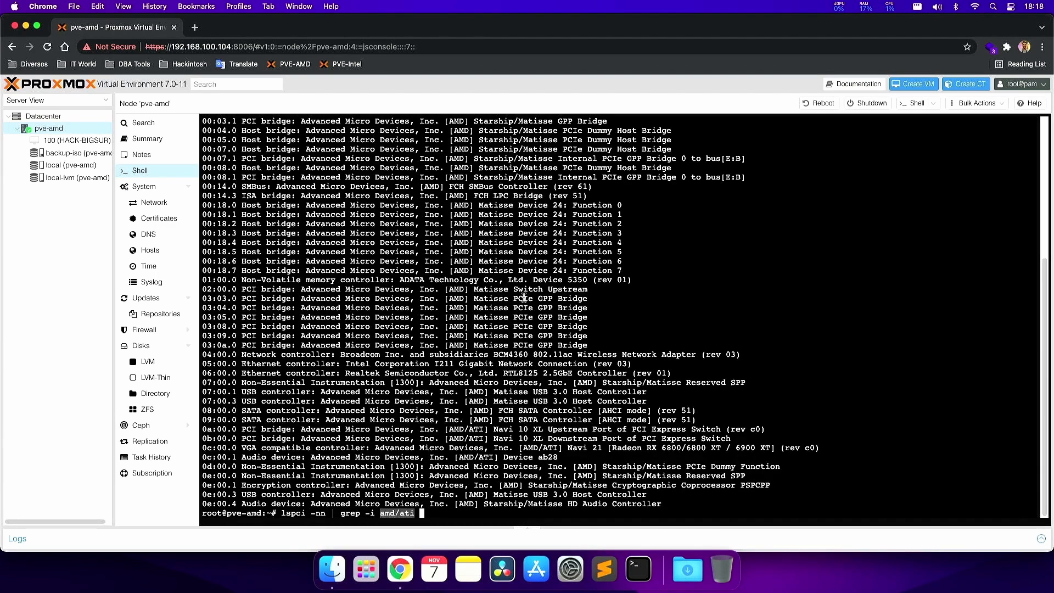
key("Return")
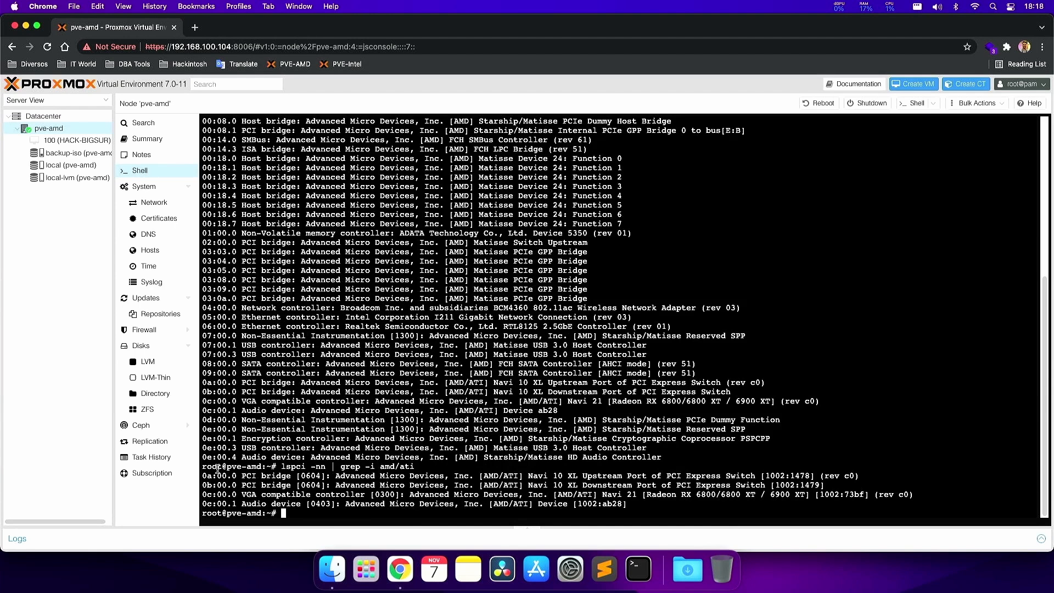
left_click_drag(203, 466, 649, 501)
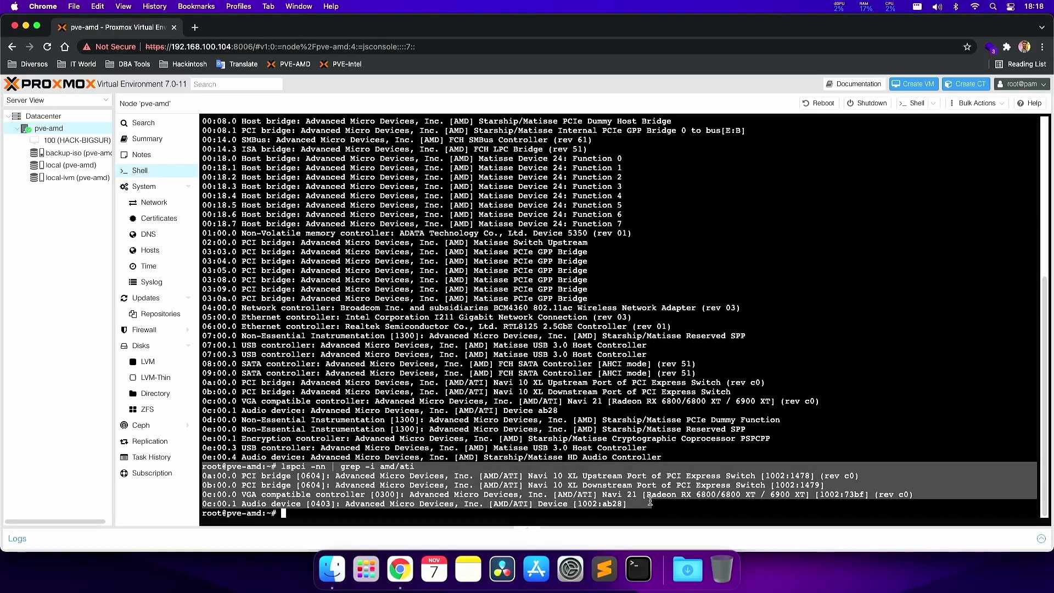
key("super+c")
left_click(604, 569)
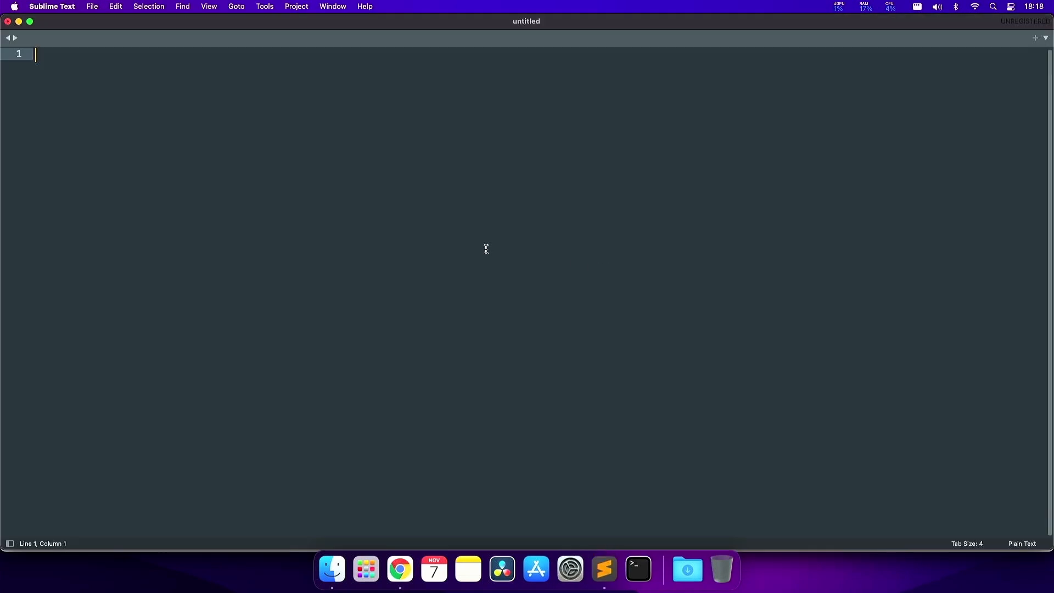
key("super+v")
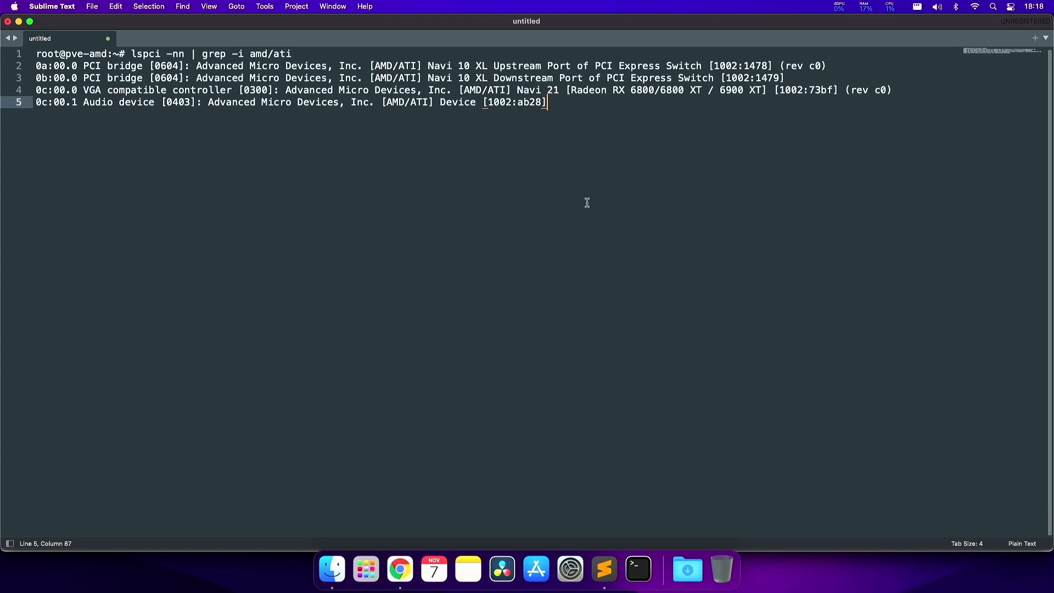
key("Return")
- Run lspci -nn | grep -i usb and paste the USB controller lines (1022:149c) into the note
key("super+Tab")
left_click(552, 271)
key("Up")
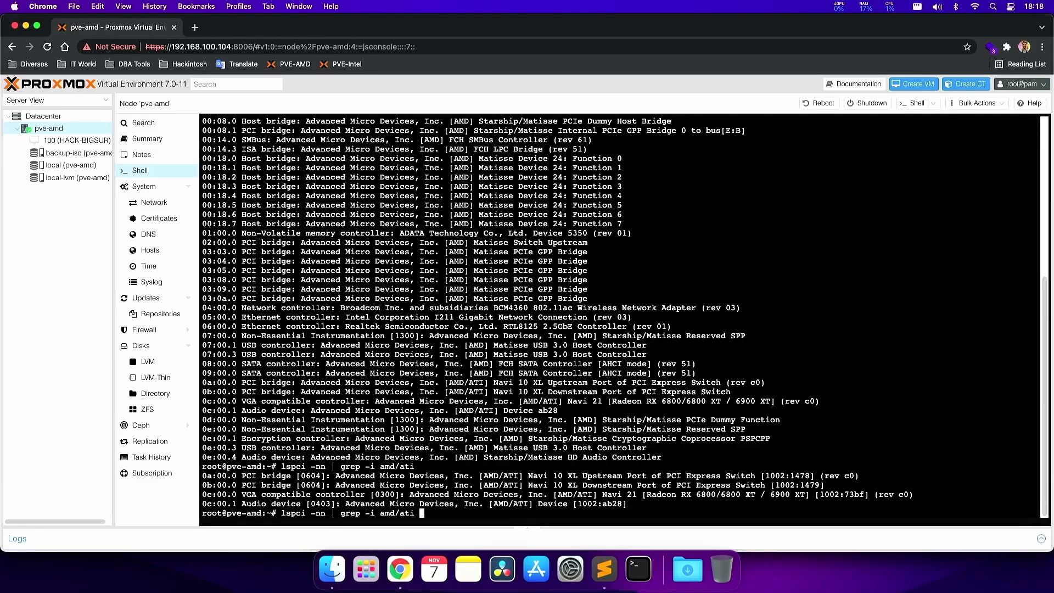
key("BackSpace")
key("BackSpace")
key("BackSpace")
key("BackSpace")
key("BackSpace")
key("BackSpace")
key("BackSpace")
key("BackSpace")
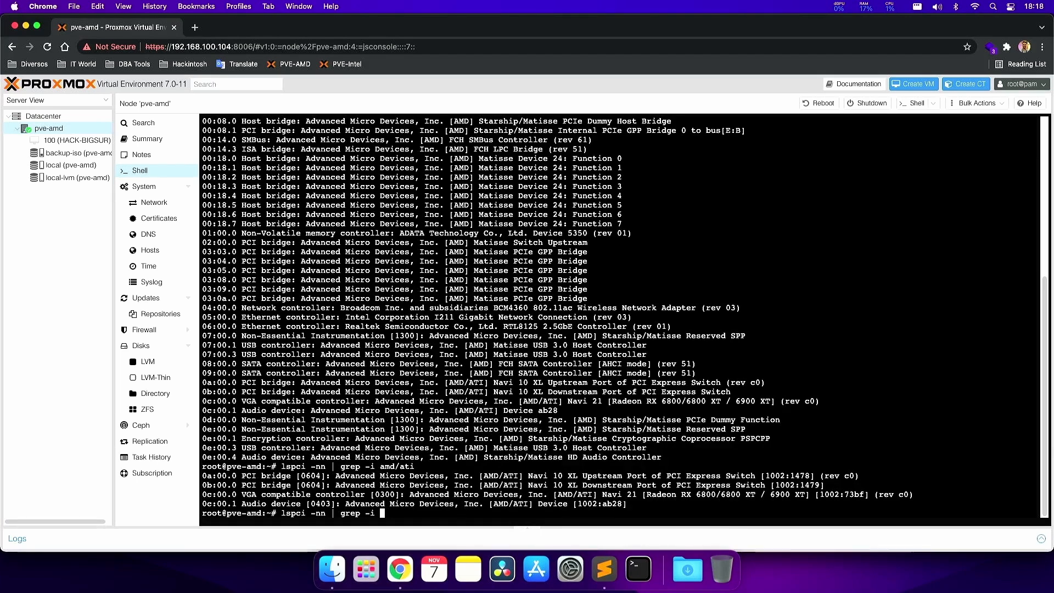
type("usb")
key("Return")
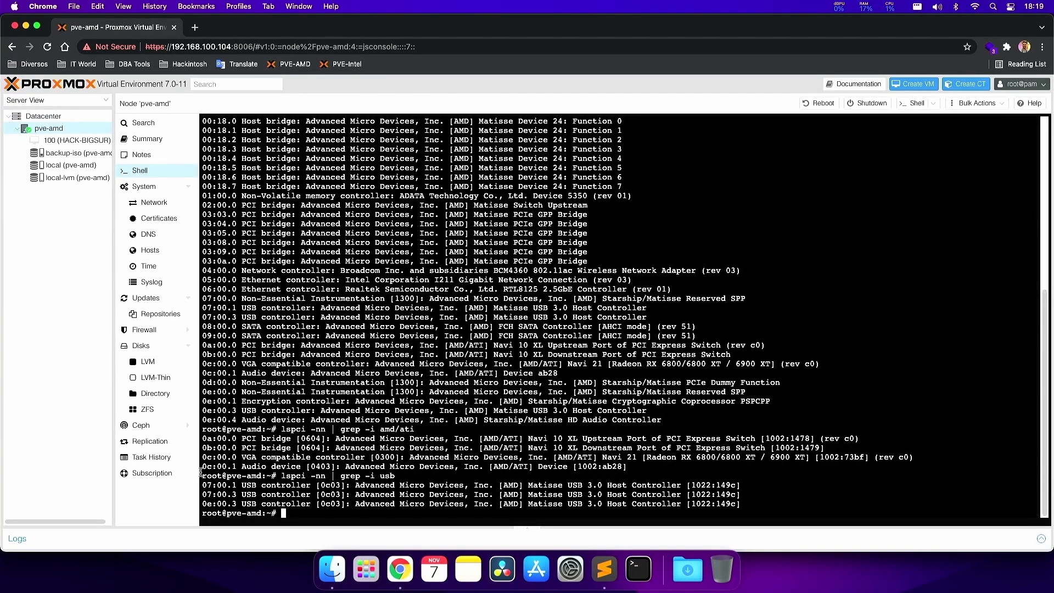
left_click_drag(201, 472, 770, 504)
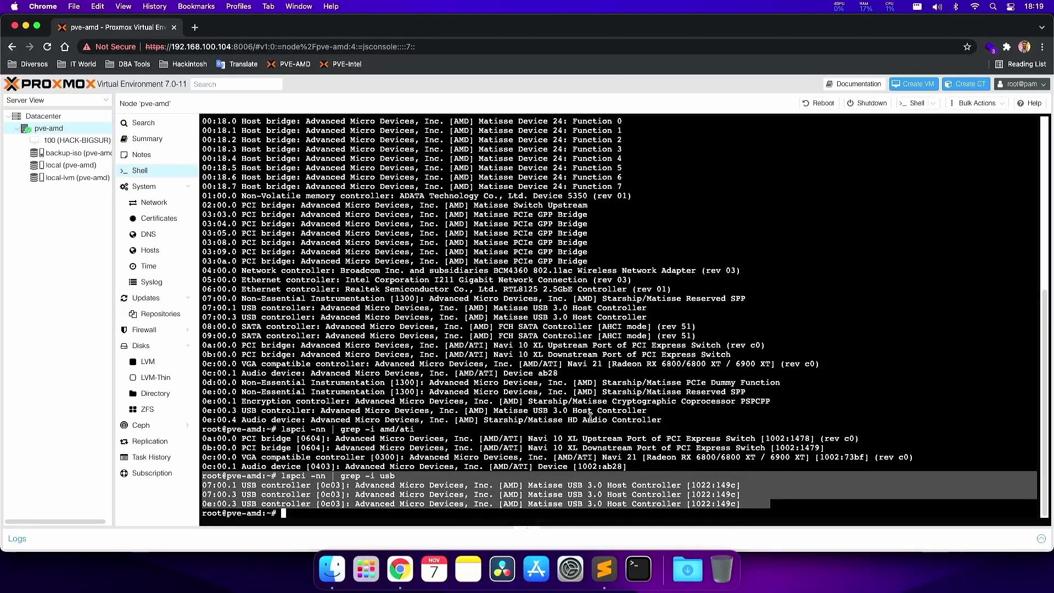
key("super+c")
key("super+Tab")
key("super+v")
key("Return")
key("Return")
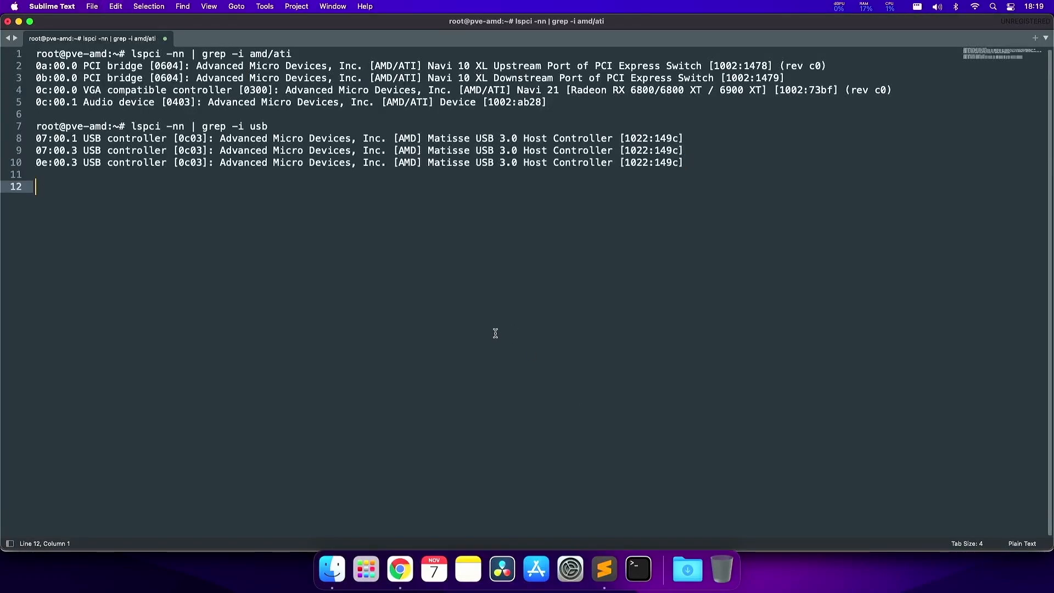
- Review the amd/ati and usb commands in the shell and the collected notes, adding blank prompt lines
key("super+Tab")
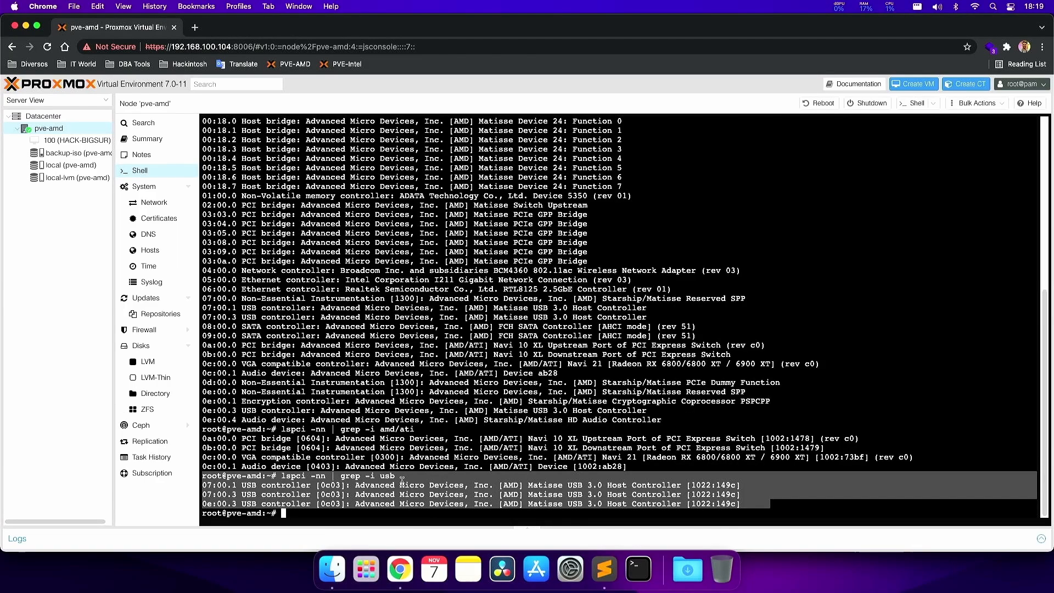
left_click(329, 433)
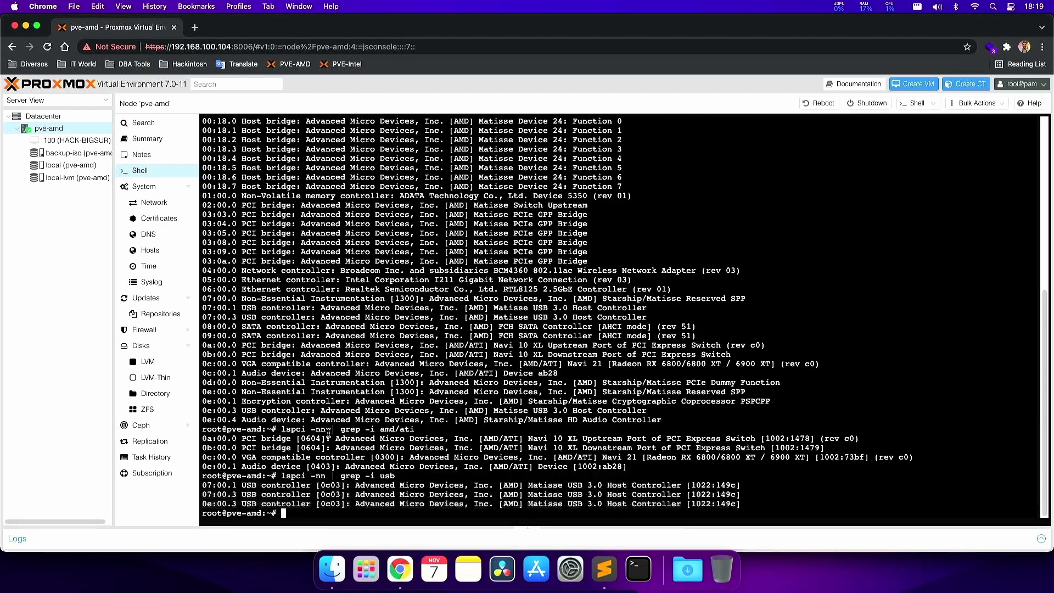
left_click_drag(328, 433, 426, 441)
left_click_drag(335, 476, 410, 478)
left_click(522, 499)
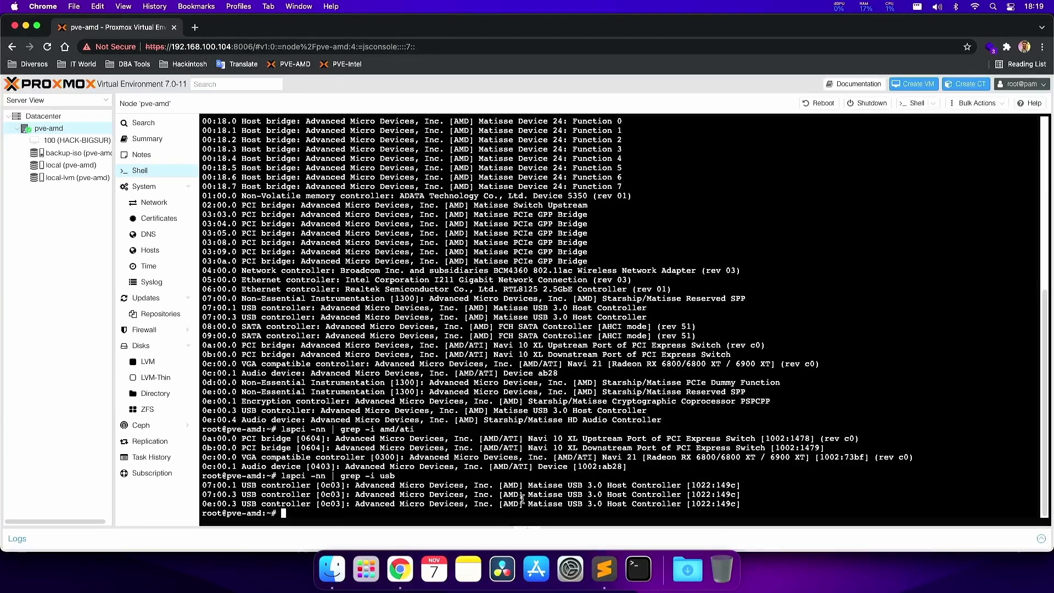
key("super+Tab")
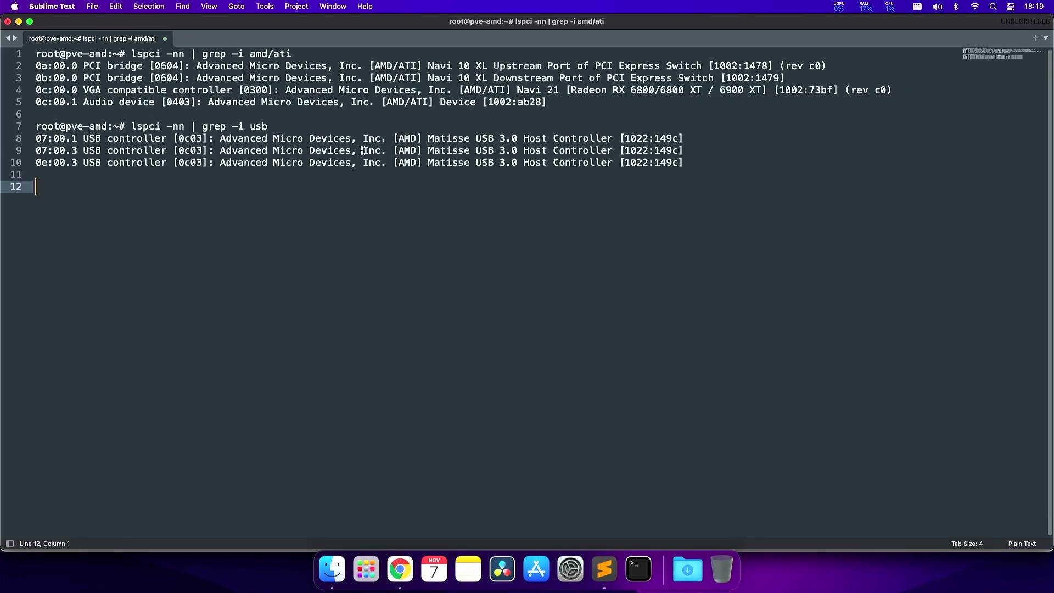
key("super+Tab")
key("Return")
key("Return")
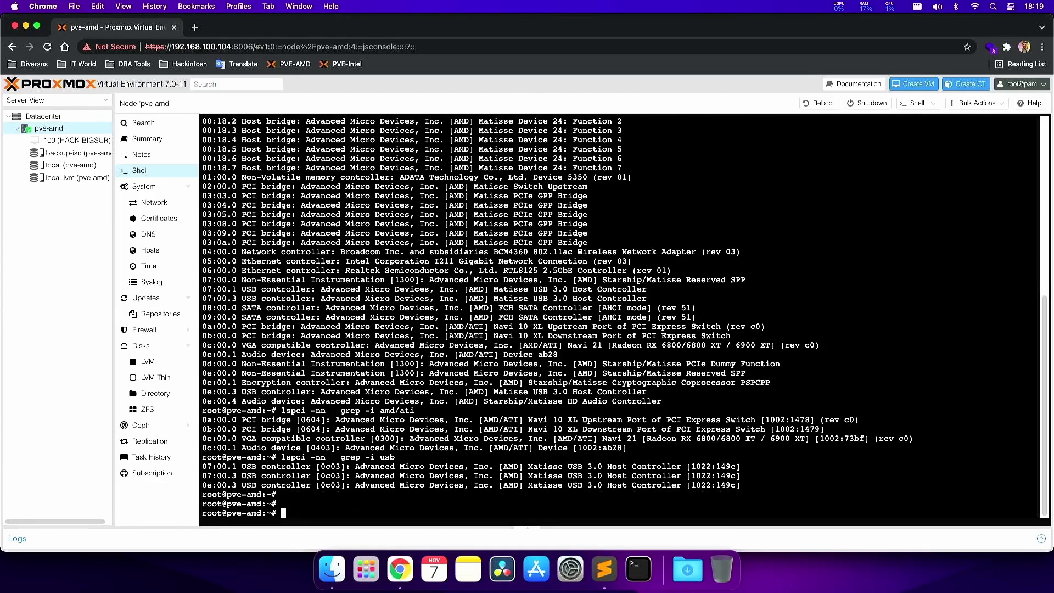
- Go to /etc/modprobe.d, list its files with ls -l, and create vfio-pci.conf in vi
type("cd /etc/modprobe.d/")
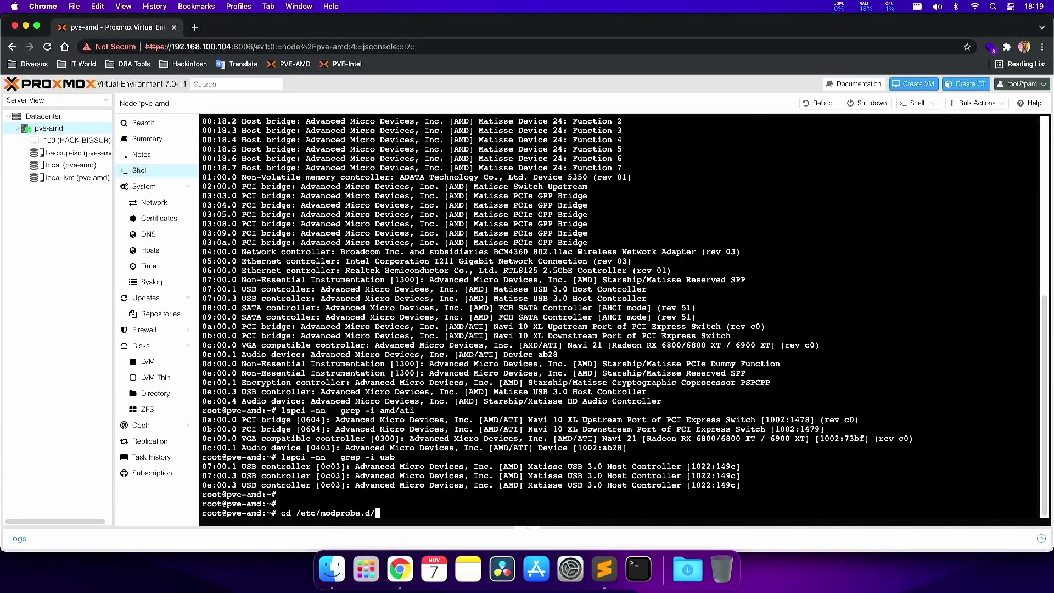
key("Return")
type("ls -l")
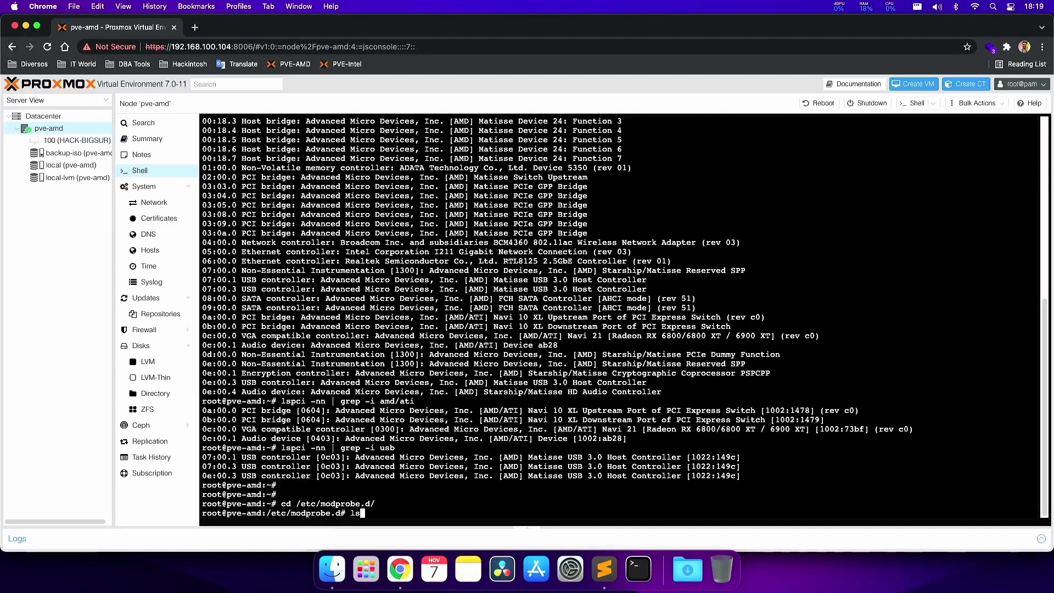
key("Return")
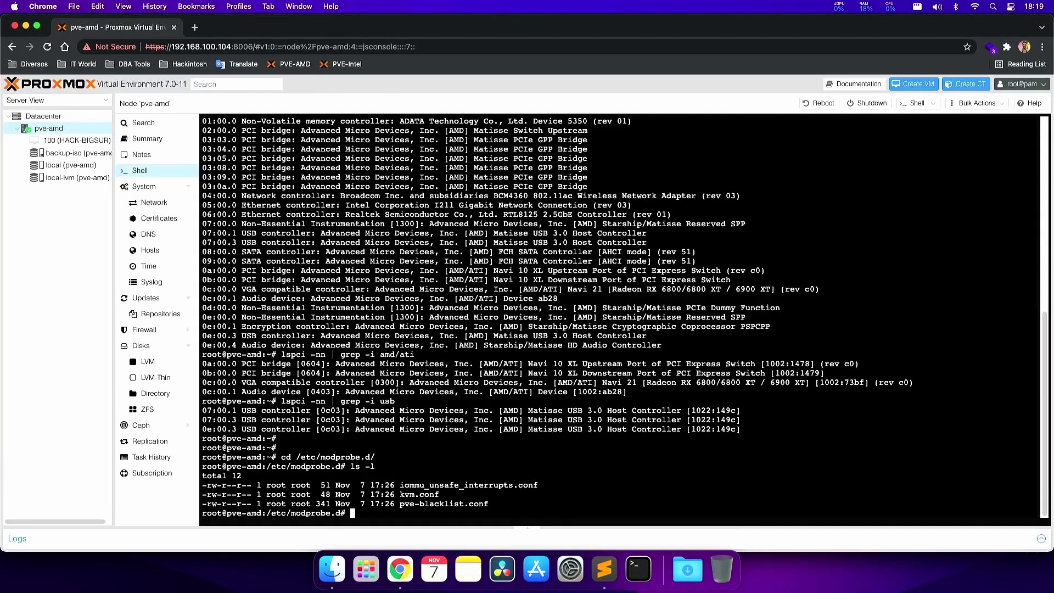
type("vi")
type("vfio-pci.conf")
key("Return")
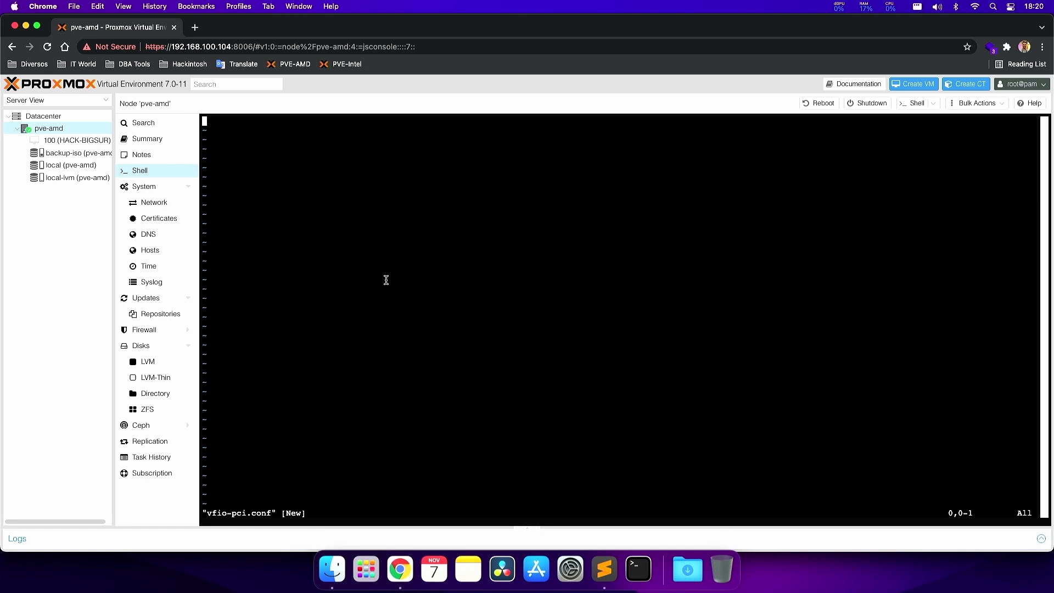
- Type a few test lines into vfio-pci.conf and move through them in vi
key("i")
type("kjfakjgfhadfkghdfsghkdfs")
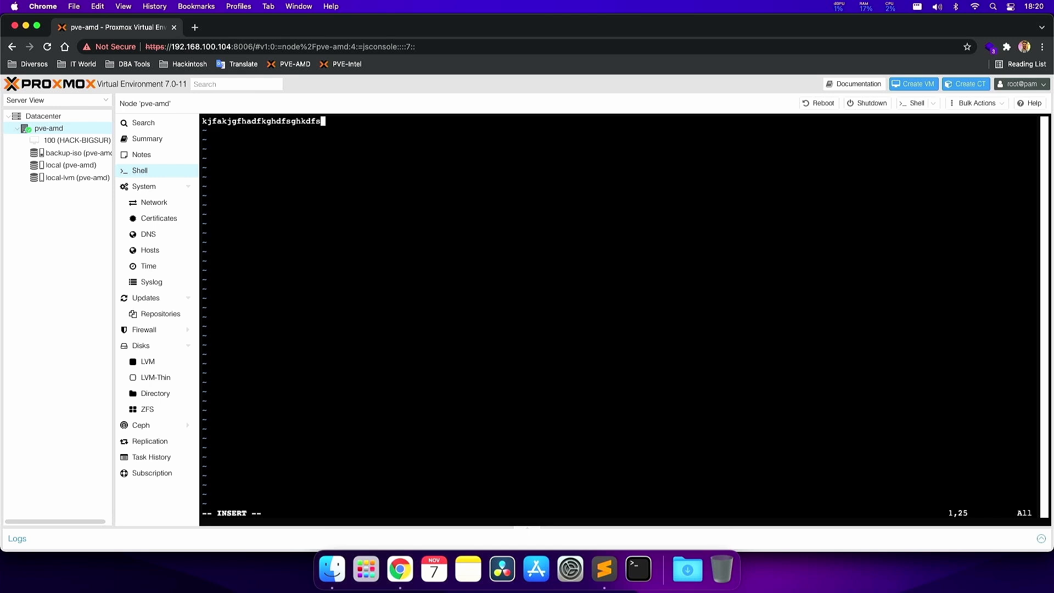
type("hgkdsfhgdskfgsdjg")
key("Return")
key("Return")
type("fdfdf")
key("Return")
type("adsf a")
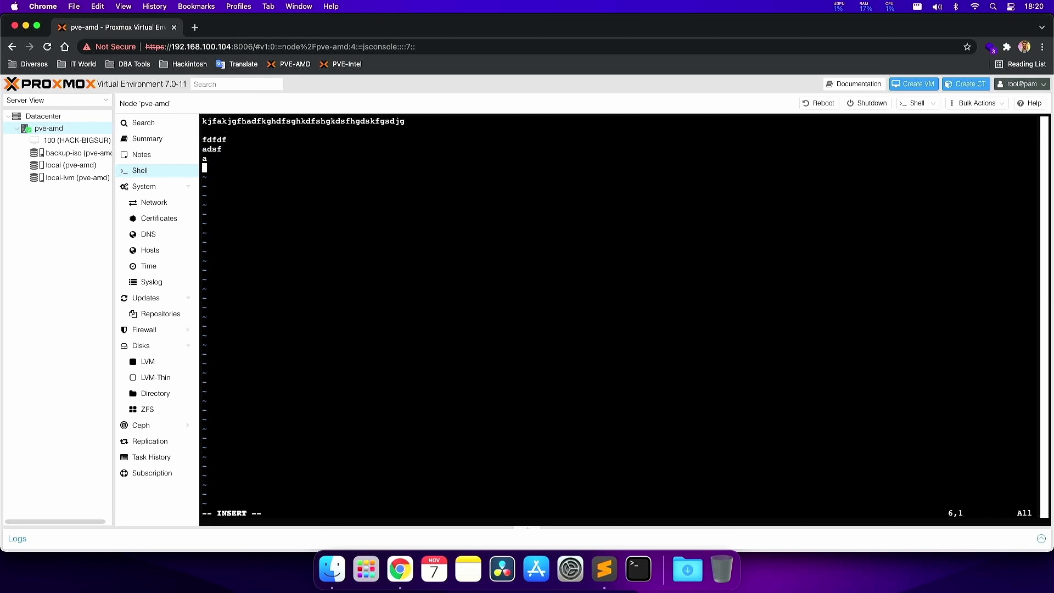
key("Up")
key("Up")
key("Up")
key("Escape")
key("Down")
key("Down")
key("Down")
key("Up")
key("Up")
key("Up")
key("Up")
key("Up")
key("Down")
key("Down")
key("Down")
key("Down")
key("Down")
key("Up")
key("Up")
key("Up")
key("Up")
key("Down")
key("Up")
key("Up")
- Delete the test lines, enter 'options vfio-pci ids=', and bring up the Sublime Text device notes
key("d")
key("d")
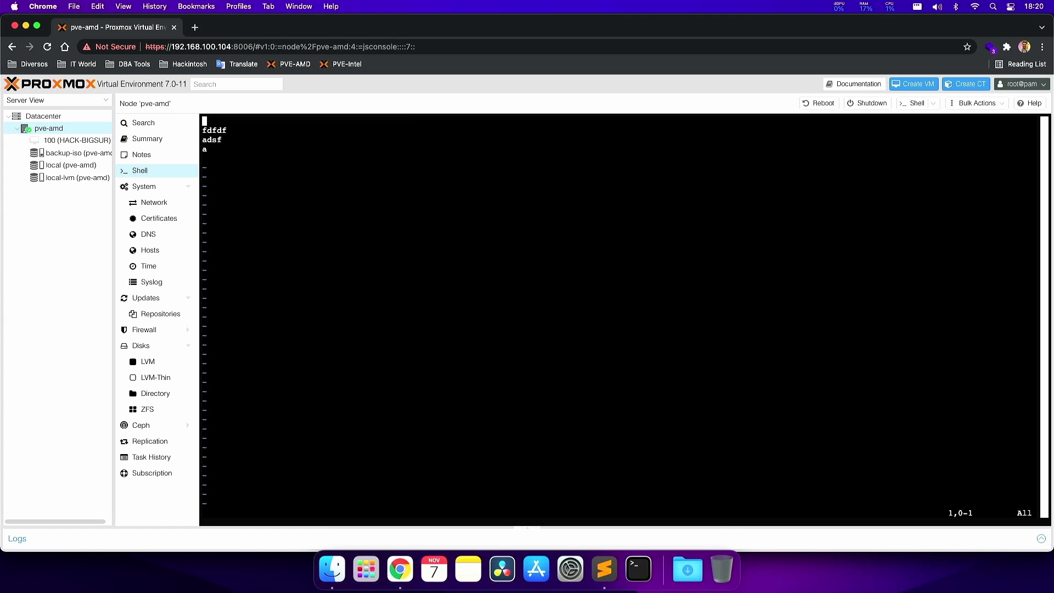
key("d")
key("d")
key("d")
key("d")
type("i")
type("options ")
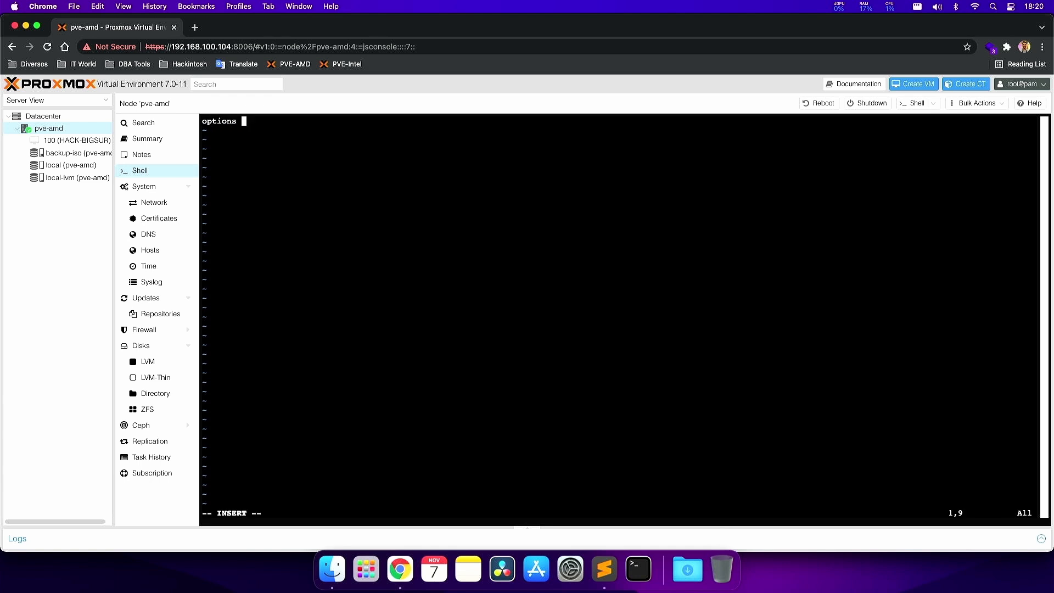
type("vfio-pci ids=")
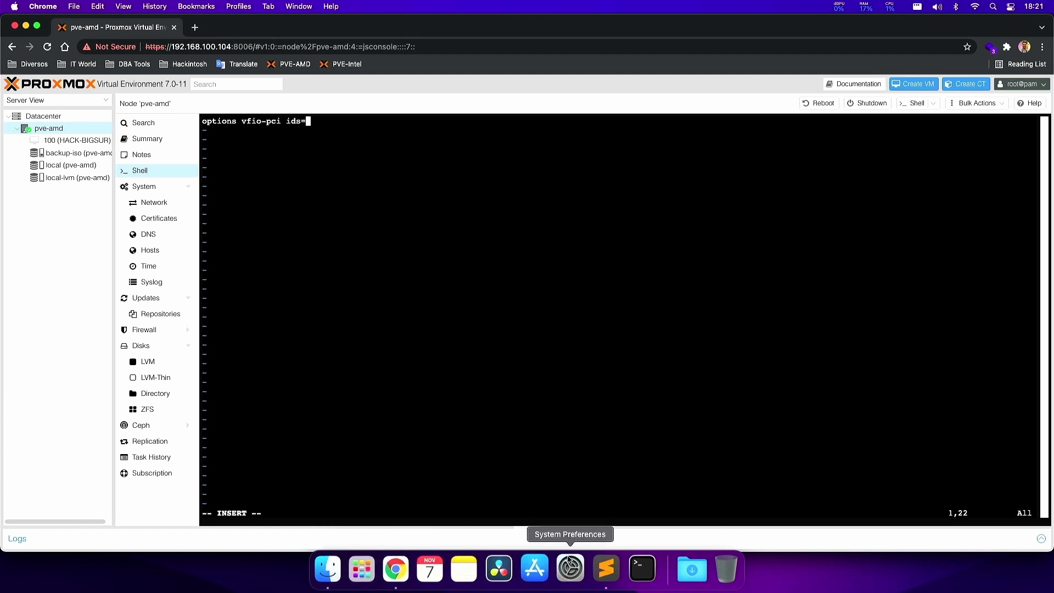
left_click(604, 569)
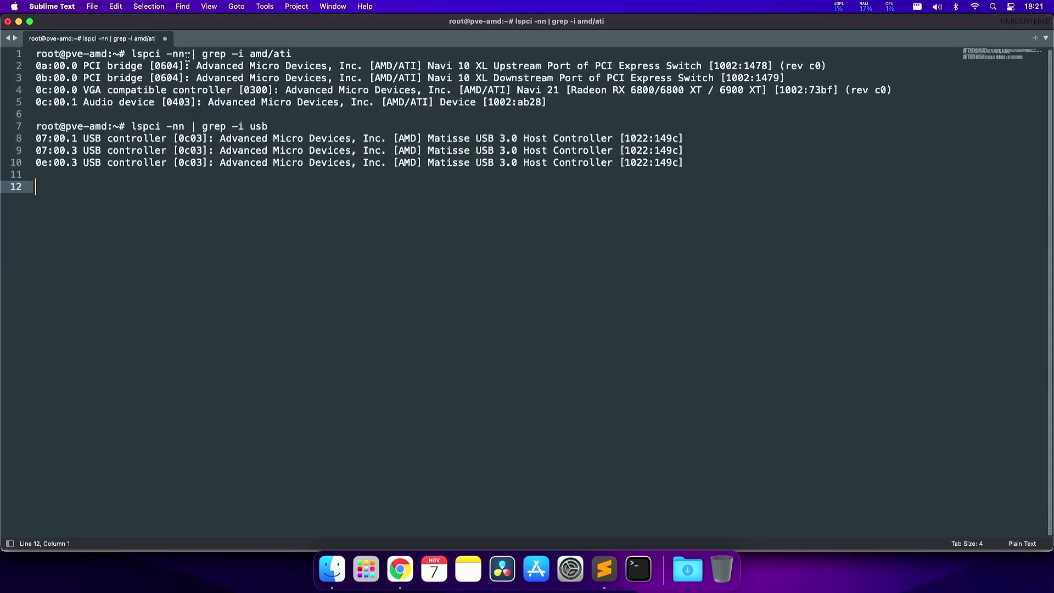
- Review the lspci notes, highlighting the upstream bridge, VGA controller and GPU audio entries
left_click_drag(131, 54, 166, 54)
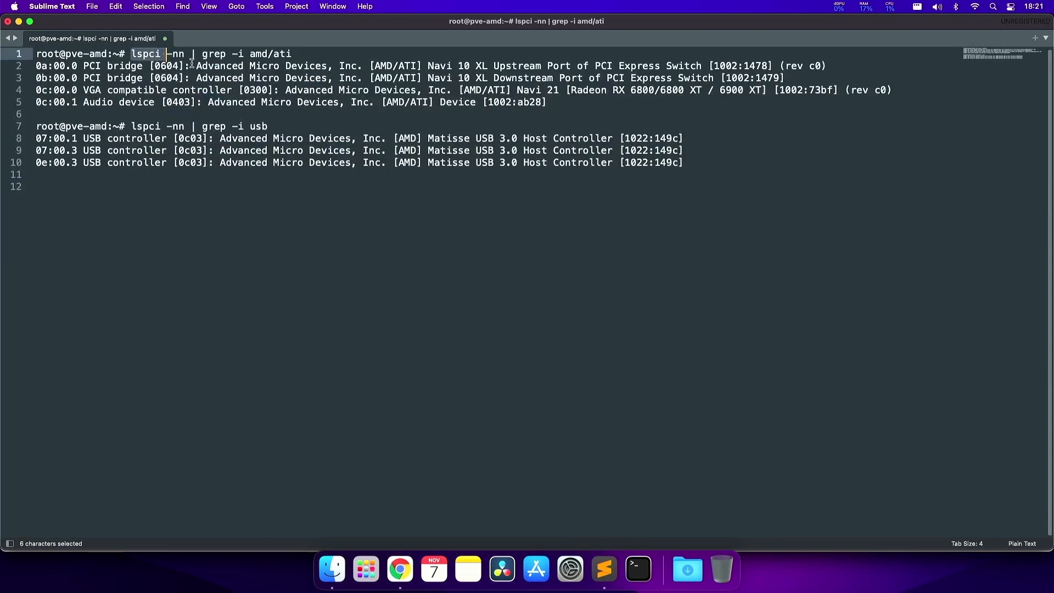
left_click_drag(713, 65, 833, 89)
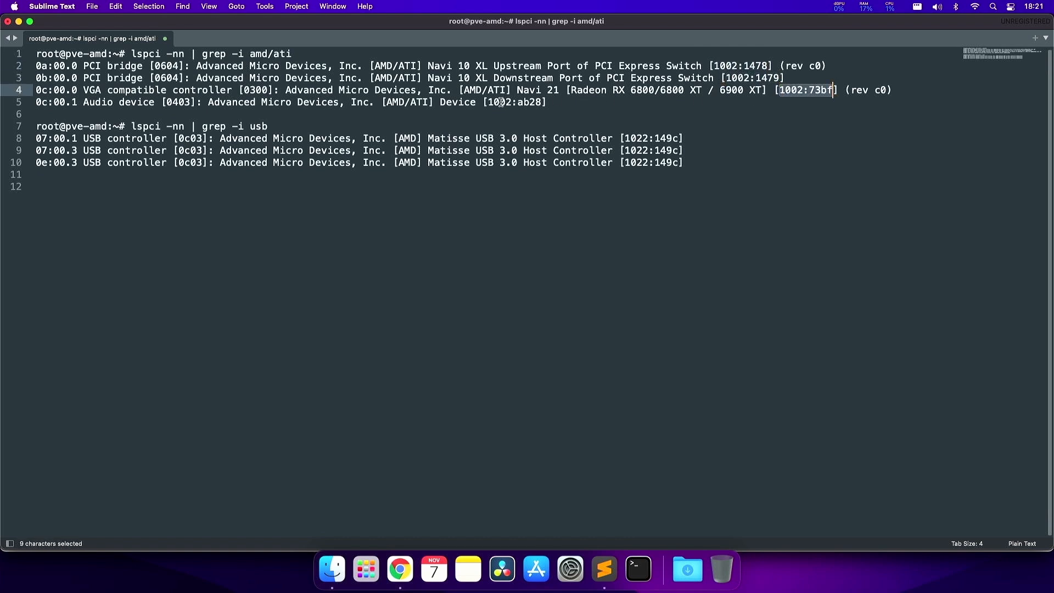
left_click_drag(495, 102, 541, 102)
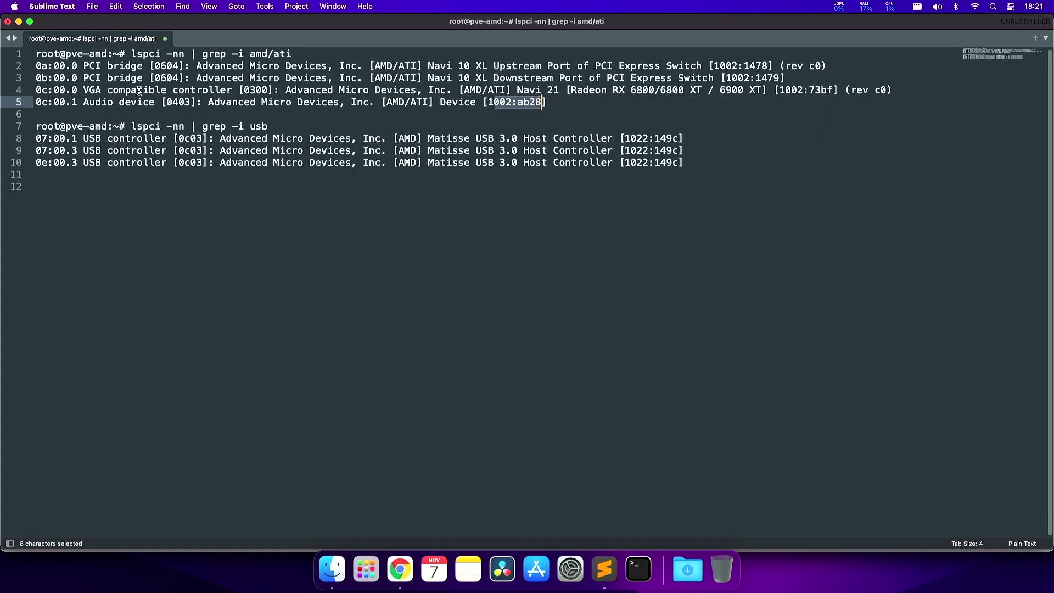
left_click_drag(232, 90, 114, 91)
left_click(160, 89)
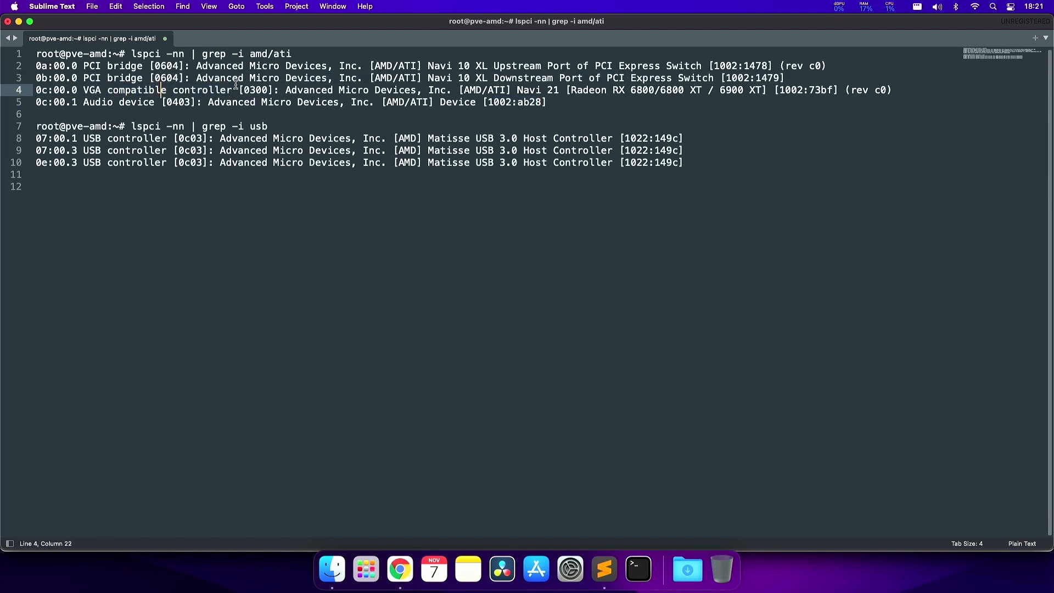
left_click_drag(237, 90, 196, 103)
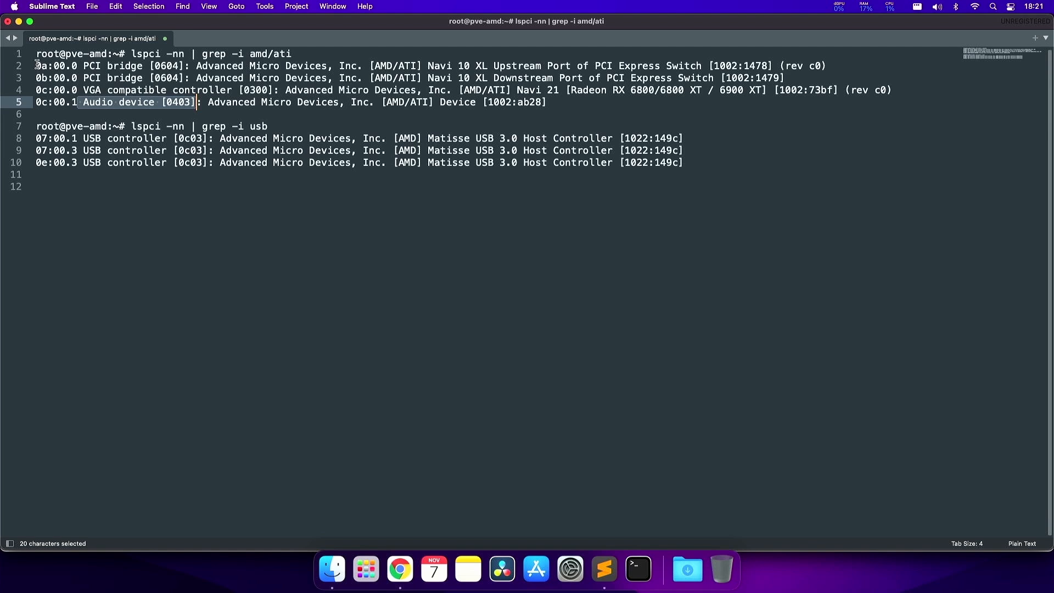
left_click_drag(37, 66, 726, 66)
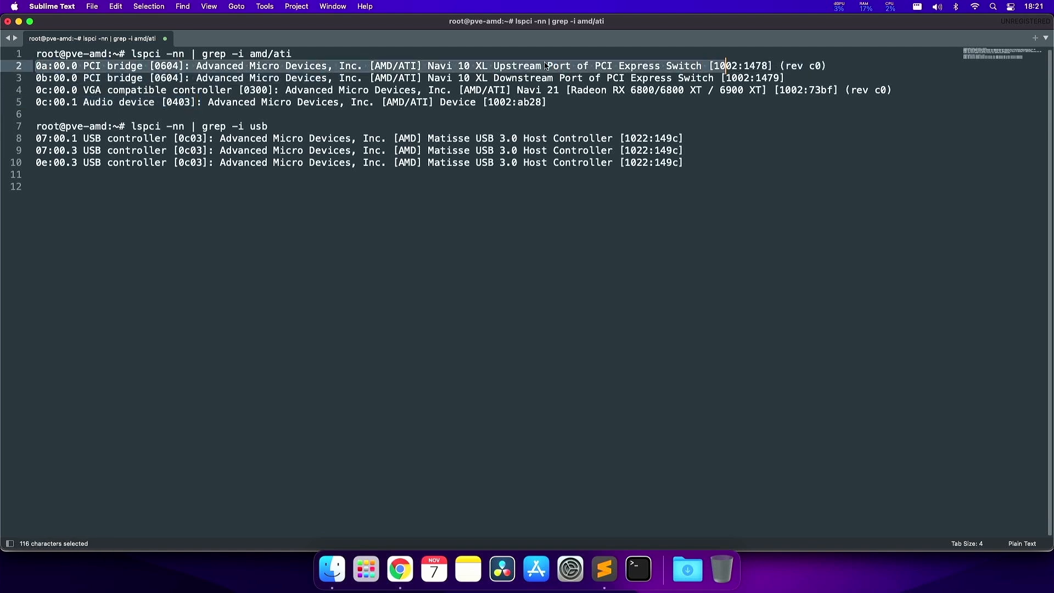
left_click(575, 101)
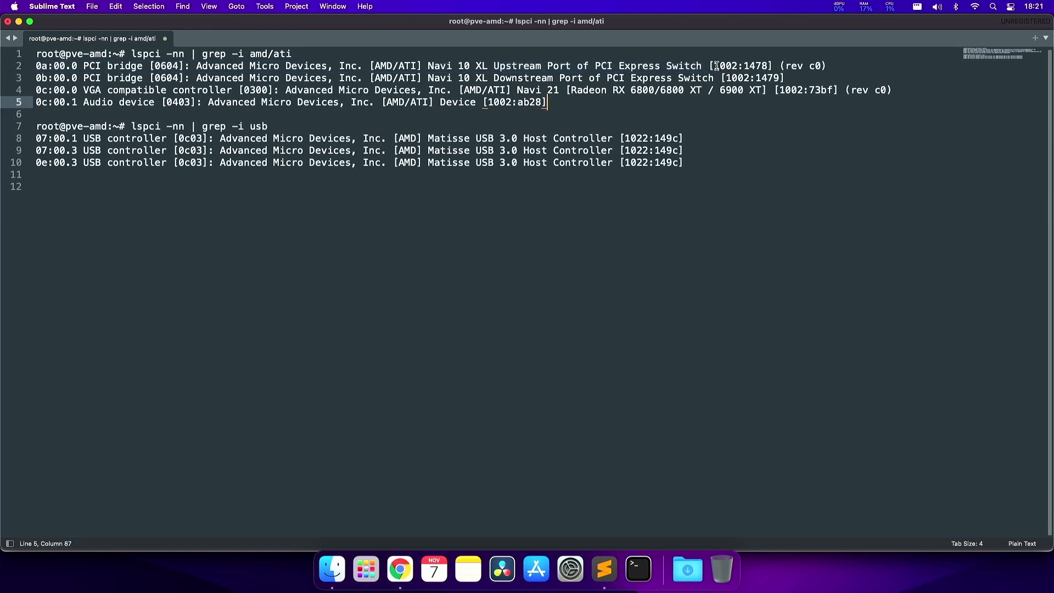
- Start line 14 with the IDs 1002:1478 and 1002:1479, each followed by a comma
left_click_drag(716, 66, 769, 66)
key("super+c")
left_click(306, 365)
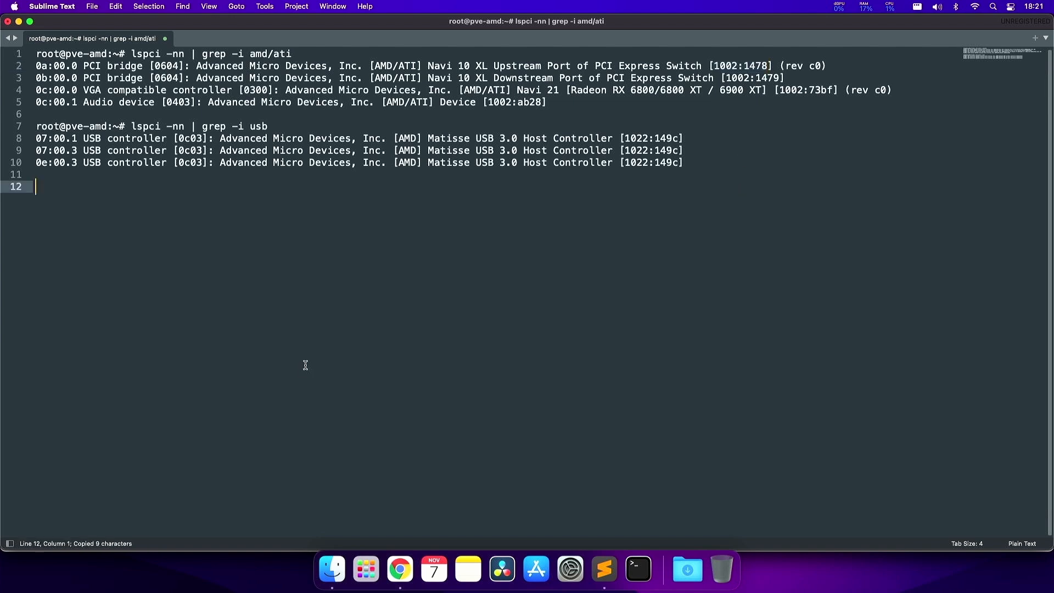
key("Return")
key("Return")
key("super+v")
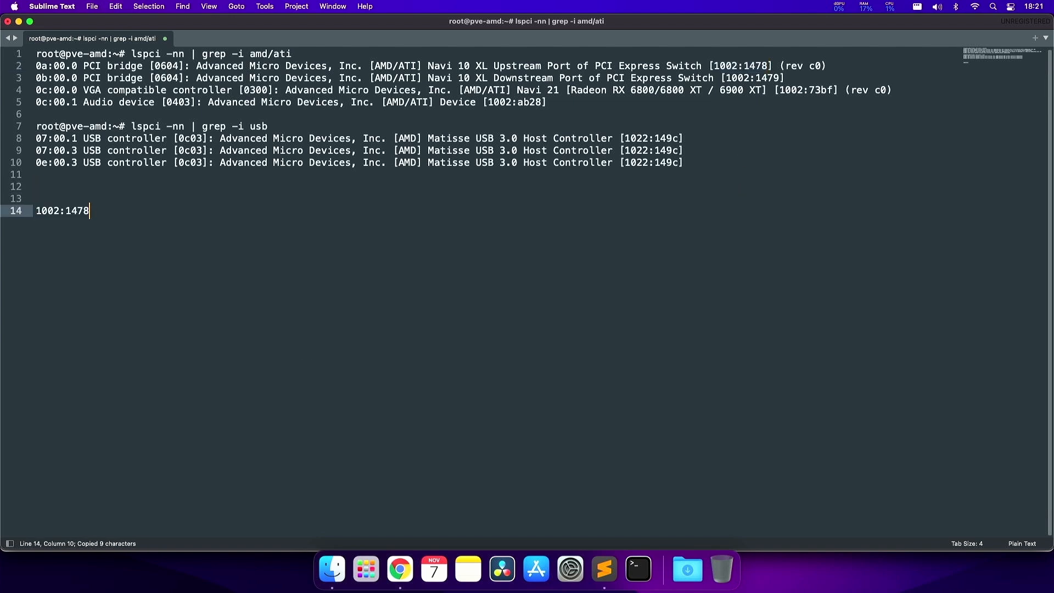
type(",")
left_click_drag(724, 78, 778, 78)
key("super+c")
left_click(200, 209)
key("super+v")
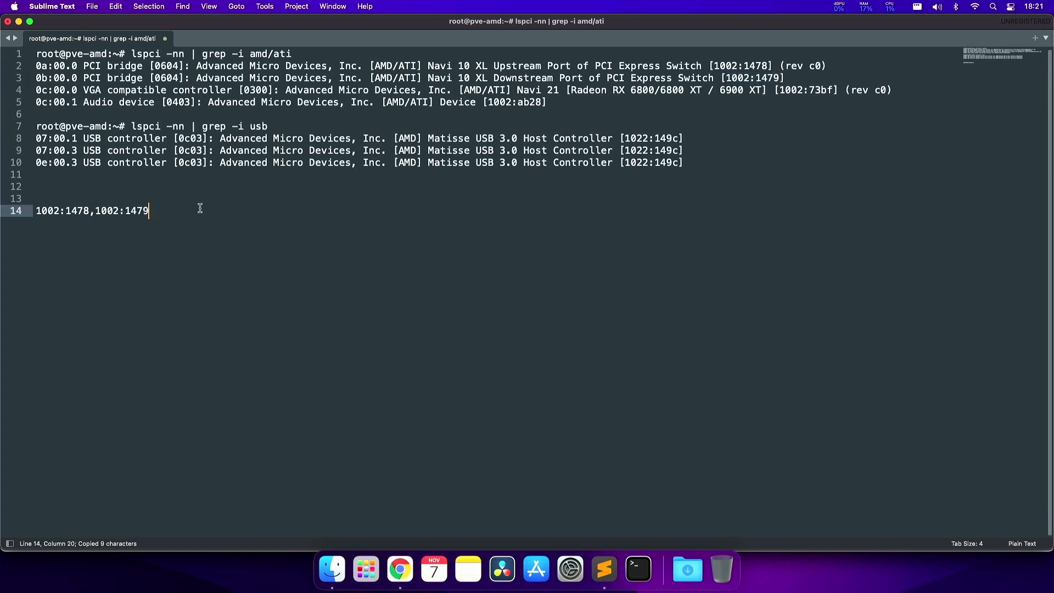
type(",")
- Append the IDs 1002:73bf and 1002:ab28 with commas to line 14
left_click_drag(778, 90, 835, 90)
key("super+c")
left_click(163, 211)
key("super+v")
type(",")
left_click_drag(483, 102, 544, 102)
key("super+c")
left_click(247, 208)
key("super+v")
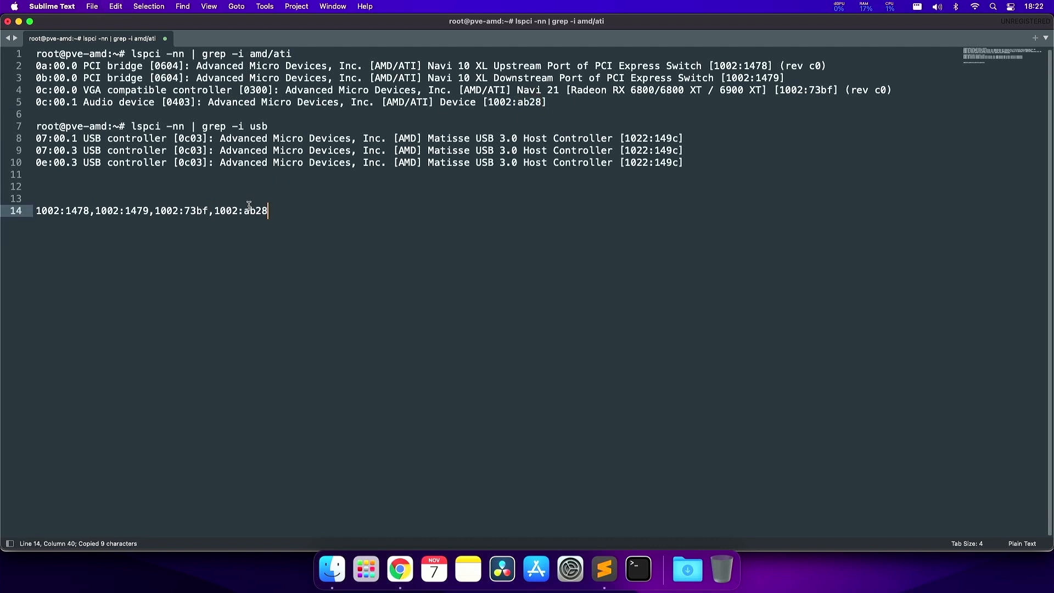
type(",")
- Append the USB controller ID 1022:149c from line 8 to the end of line 14
double_click(254, 126)
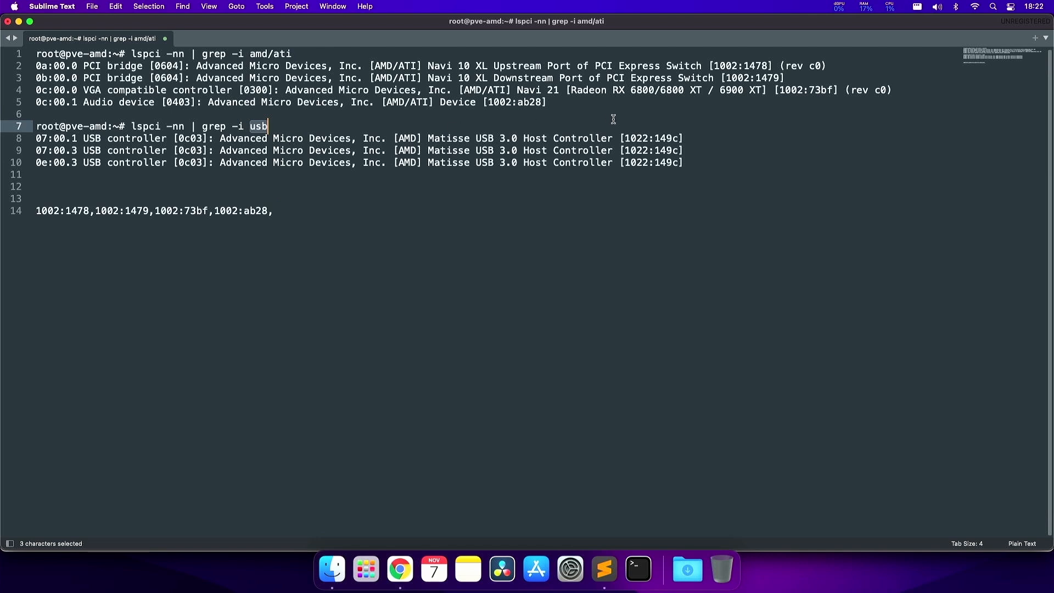
left_click_drag(624, 137, 676, 152)
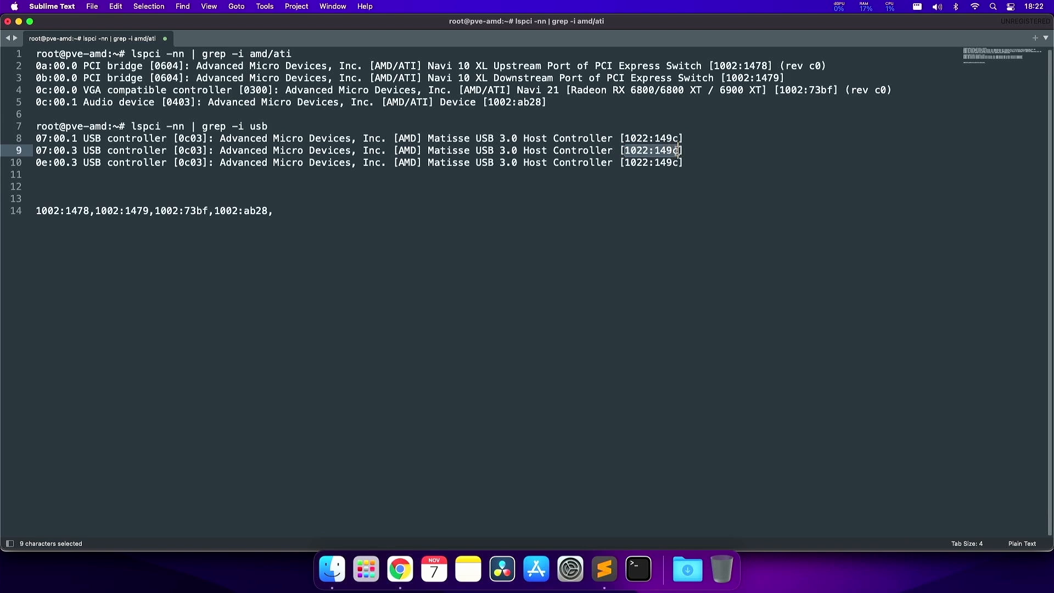
left_click(641, 161)
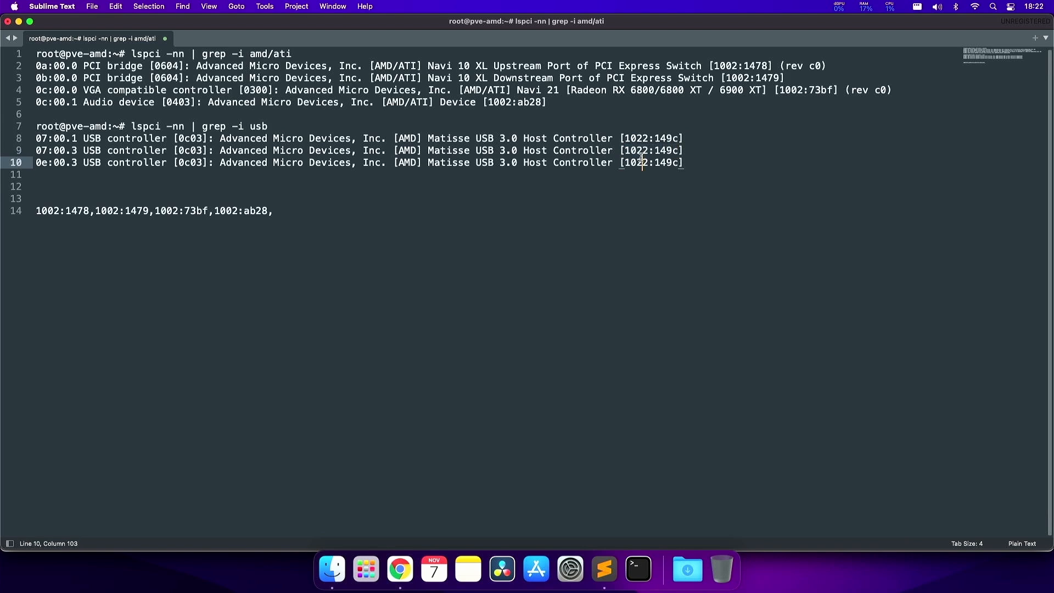
left_click_drag(625, 137, 679, 137)
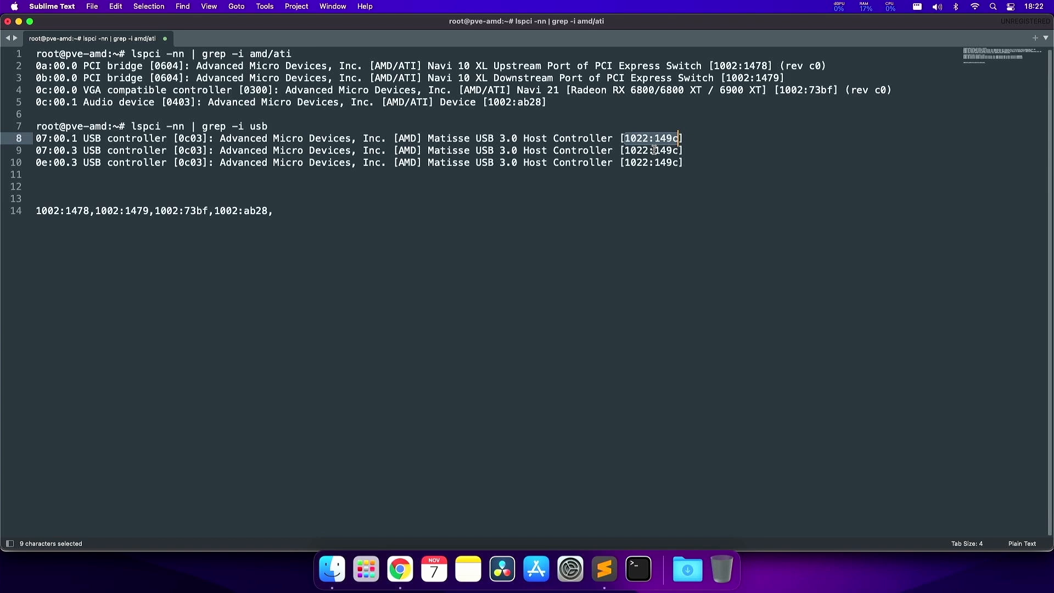
key("super+c")
left_click(295, 211)
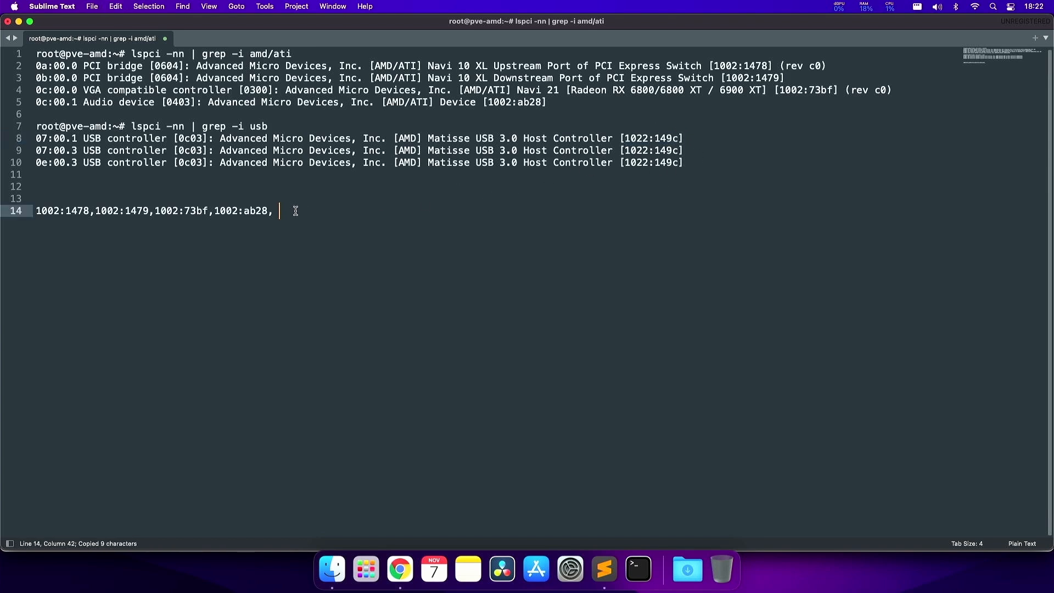
key("BackSpace")
key("super+v")
- Check the commas in the assembled ID list, then append disable_vga=1 to it
double_click(270, 212)
double_click(210, 210)
double_click(165, 211)
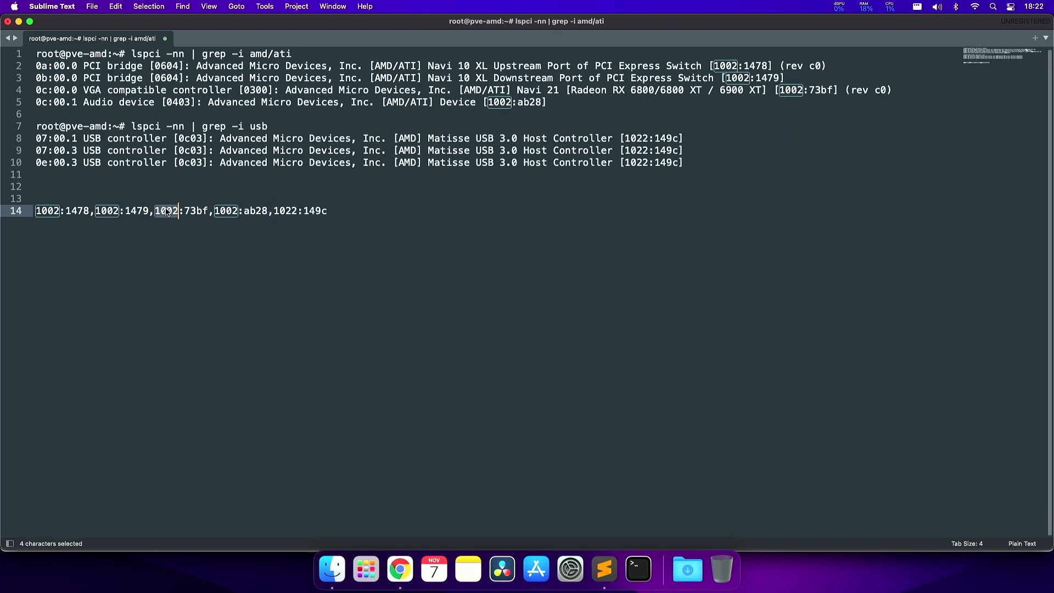
left_click(181, 213)
double_click(190, 211)
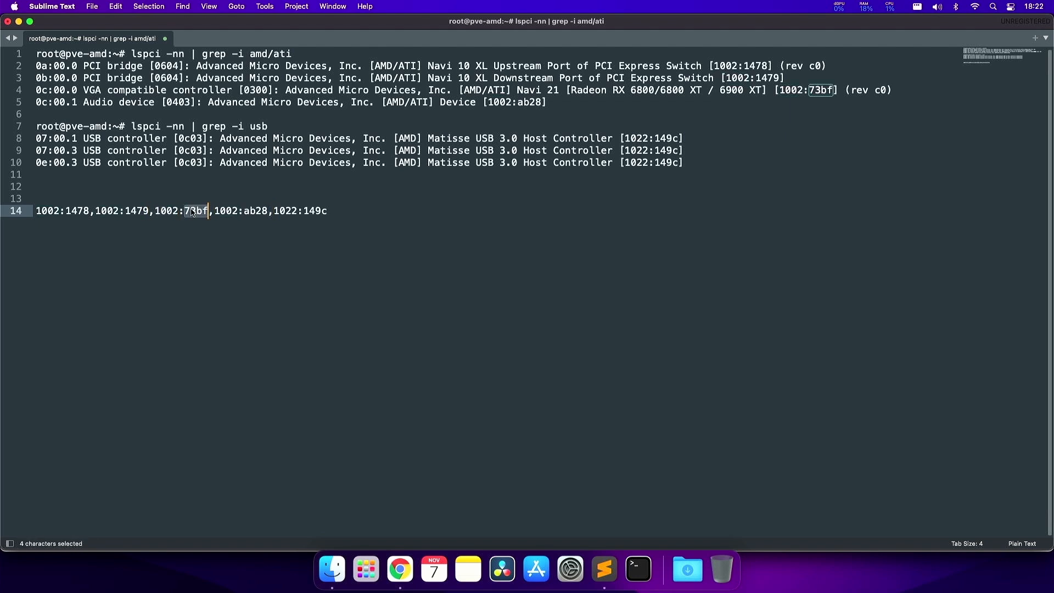
key("super+Right")
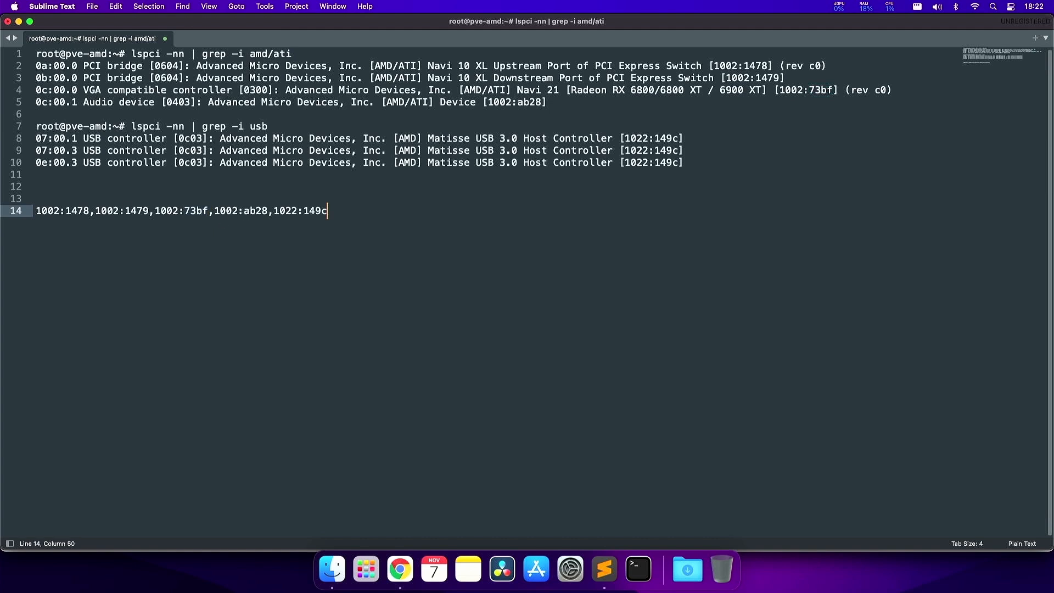
left_click_drag(327, 210, 59, 207)
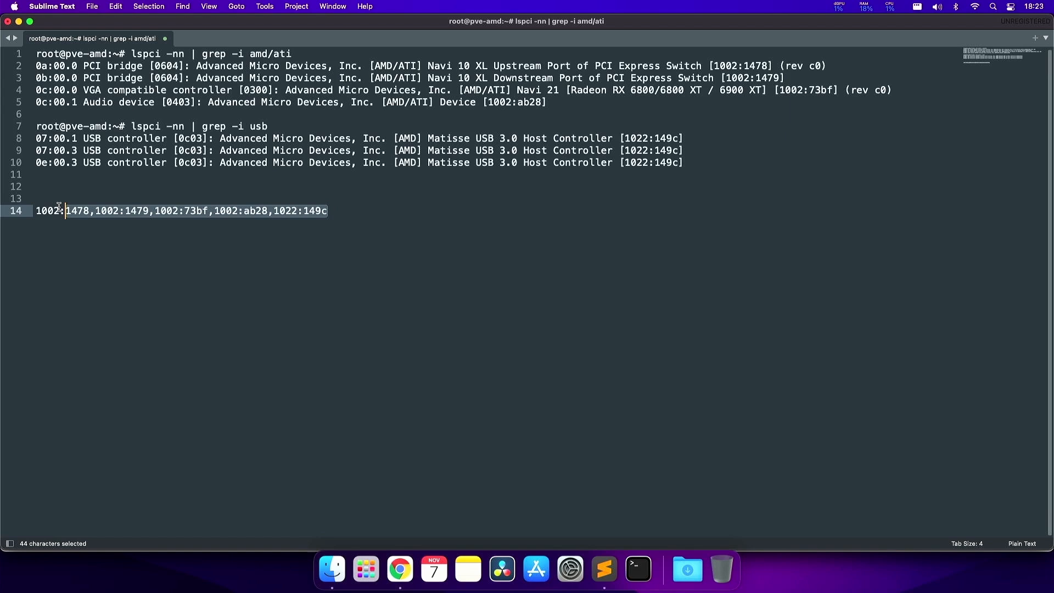
left_click(338, 212)
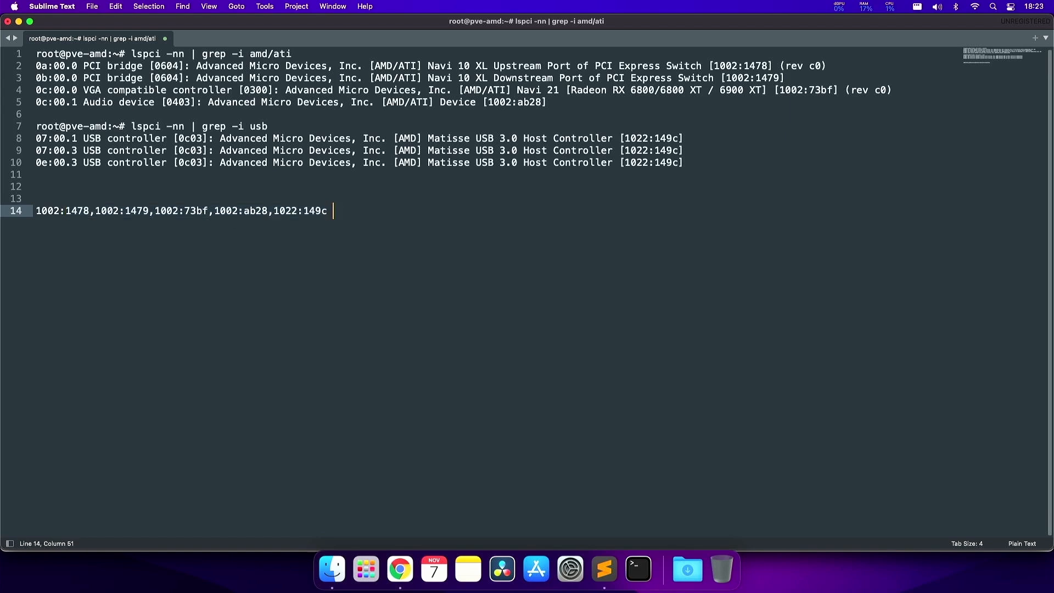
type("disable_vga=1")
left_click_drag(411, 211, 333, 212)
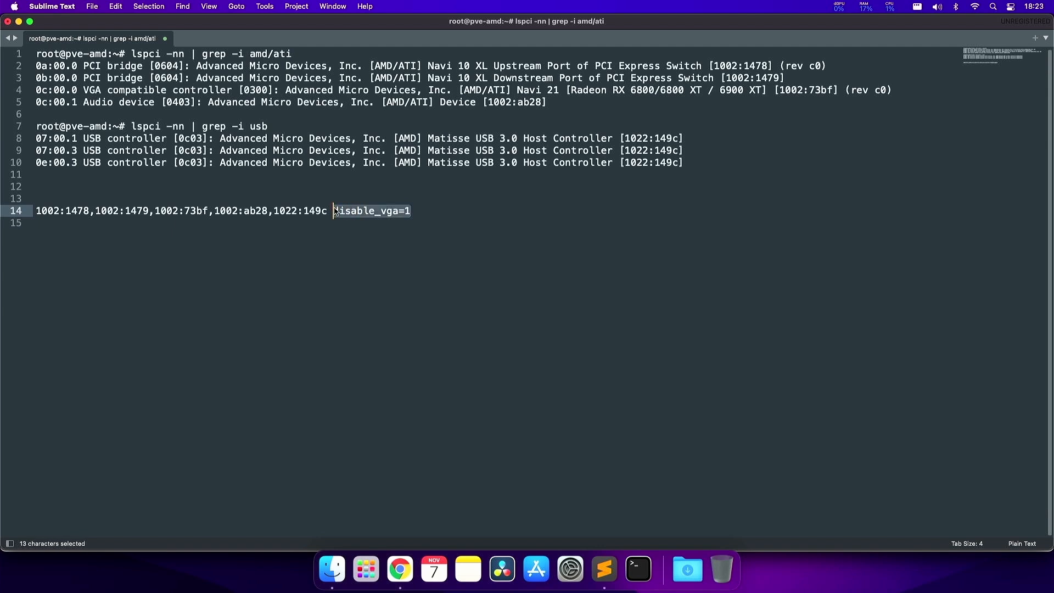
left_click(423, 214)
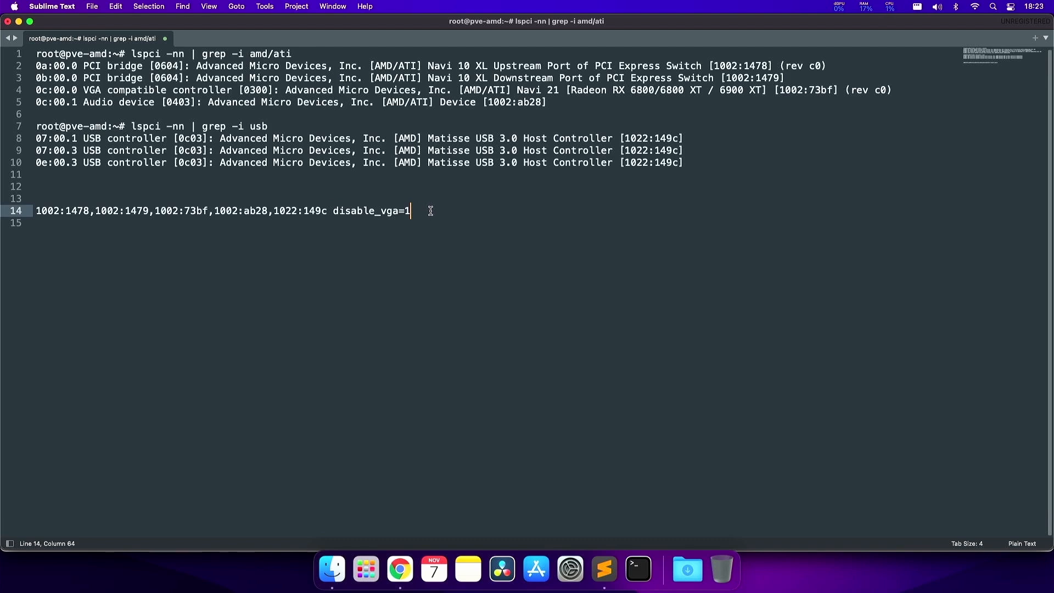
- Copy the full line 14 and paste it into the vfio-pci options line in the Proxmox shell
left_click(148, 211)
left_click_drag(419, 212, 35, 211)
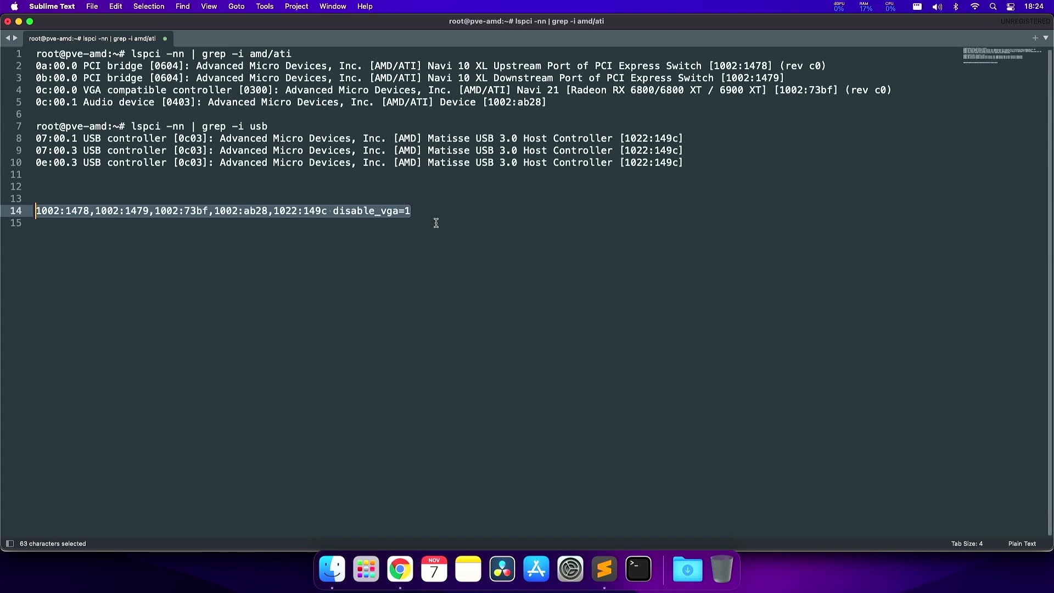
key("super+c")
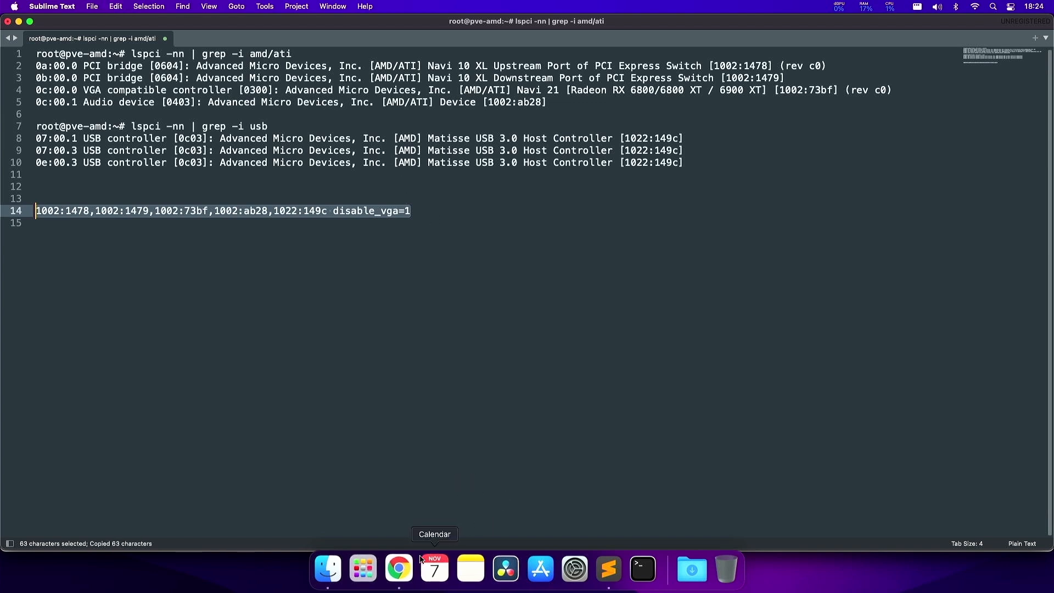
left_click(400, 569)
key("super+v")
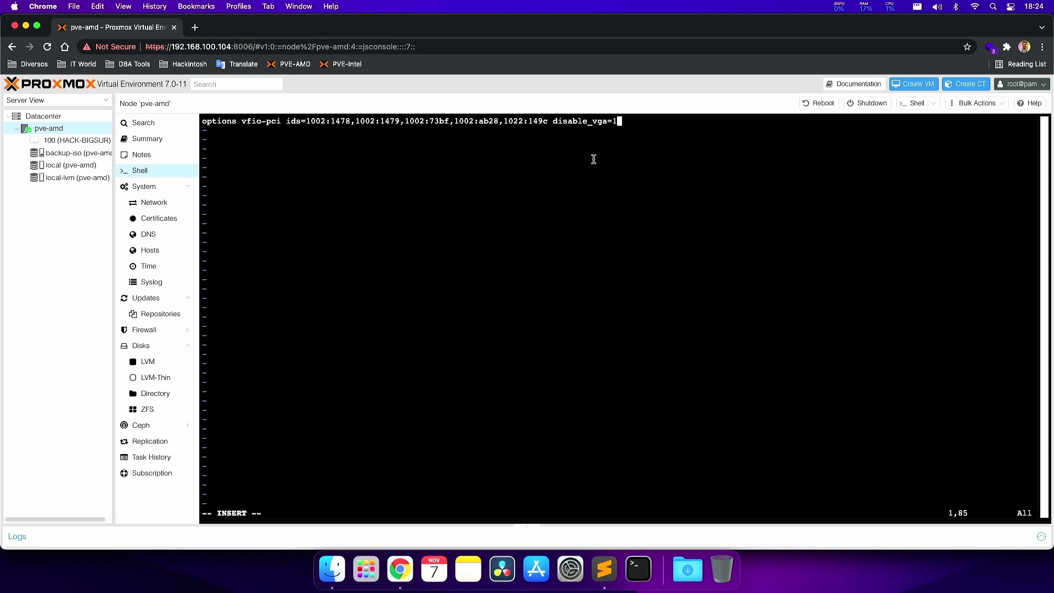
- Review the new options line and save vfio-pci.conf in vim with :wq!
left_click_drag(202, 120, 619, 120)
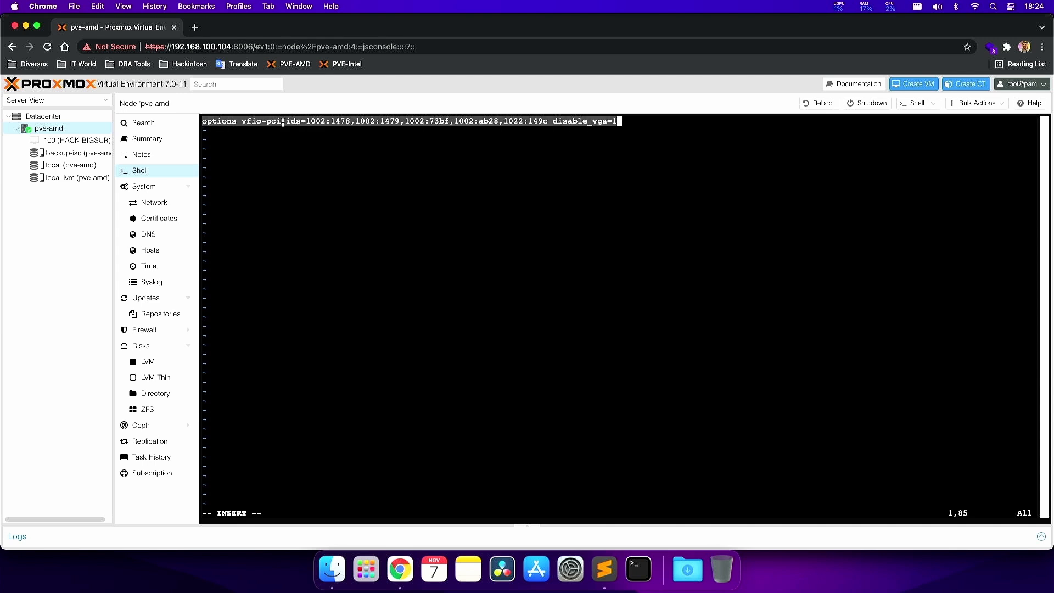
left_click(598, 172)
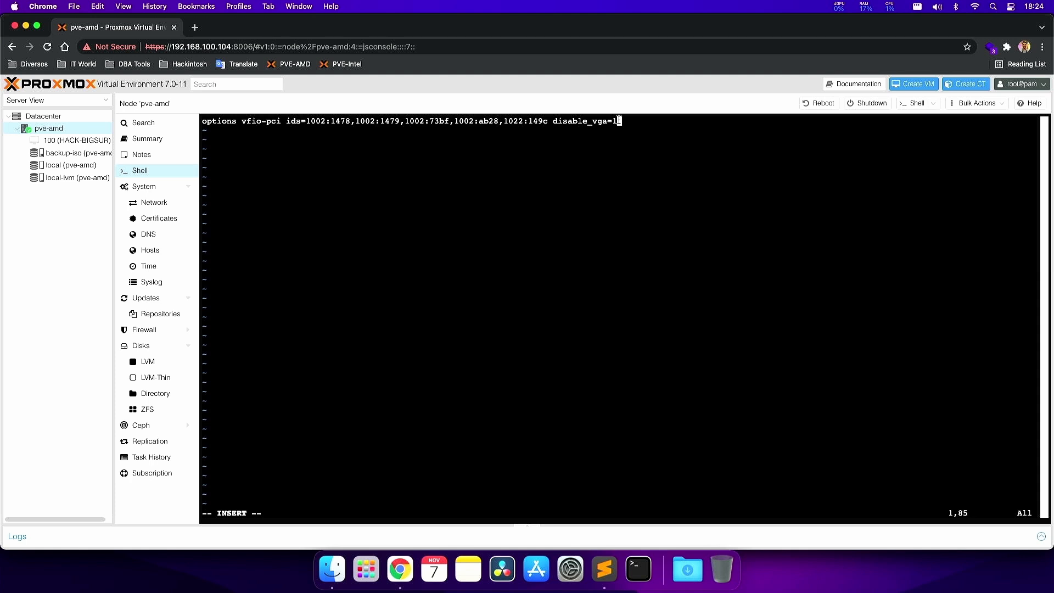
left_click_drag(619, 119, 186, 121)
left_click(224, 133)
key("Escape")
type(":wq!")
key("Return")
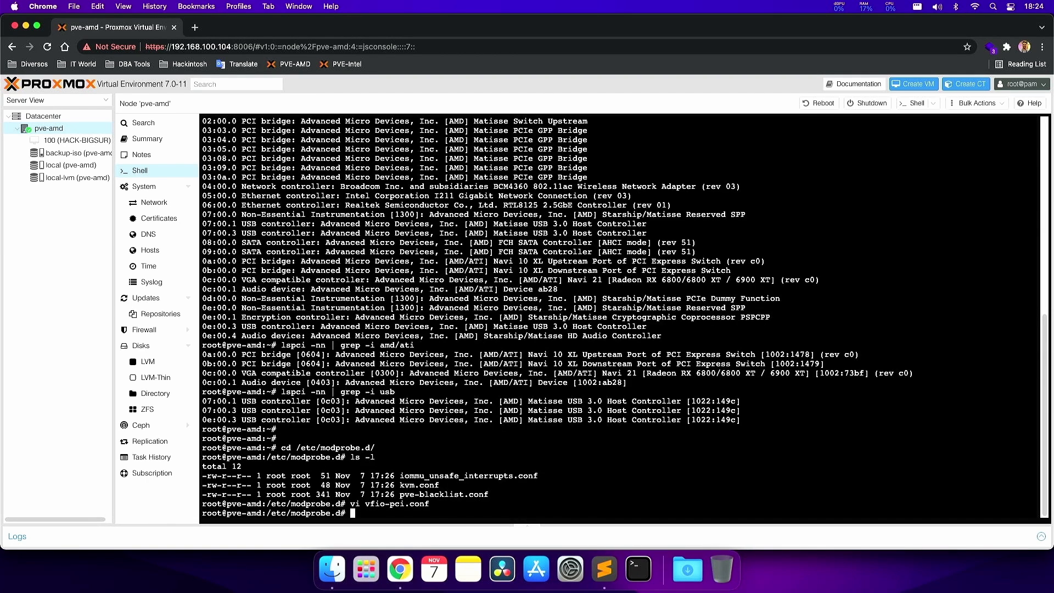
- Display vfio-pci.conf with cat and confirm the device ID list in its output
type("cat")
key("super+v")
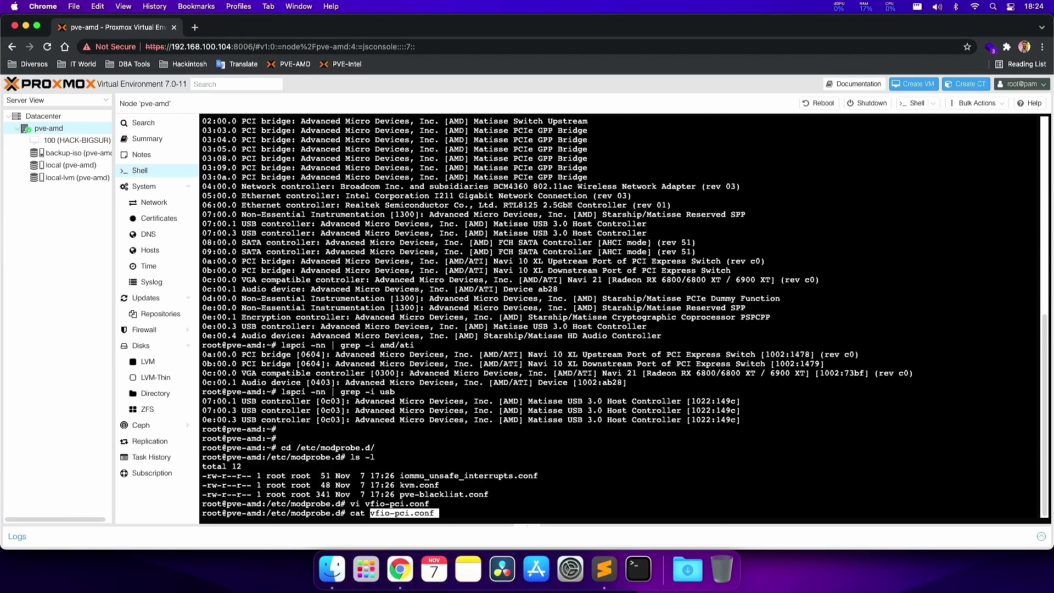
key("Return")
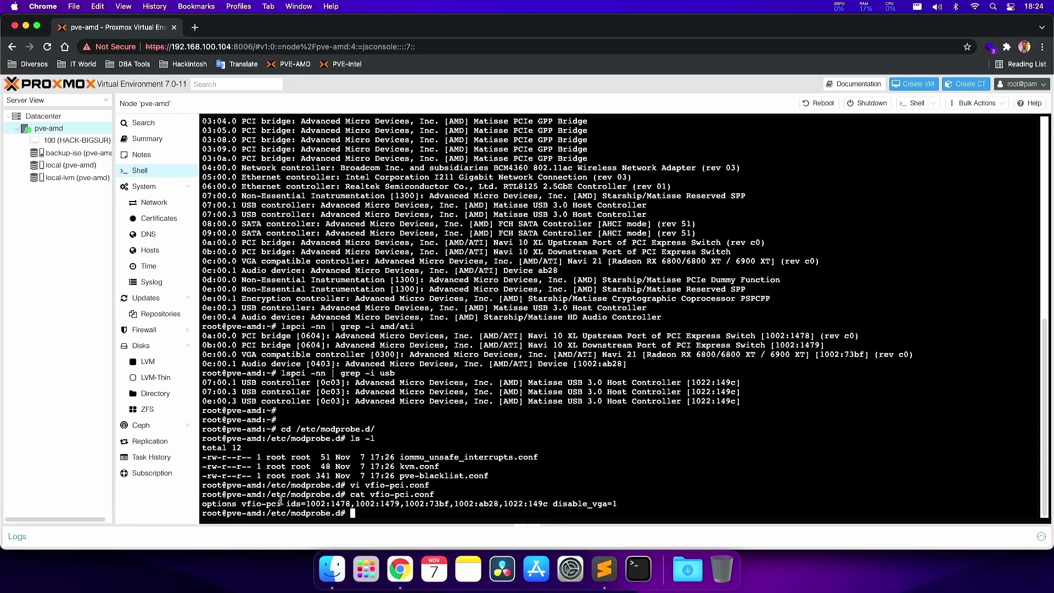
left_click_drag(306, 503, 547, 502)
left_click(314, 503)
left_click_drag(306, 504, 546, 503)
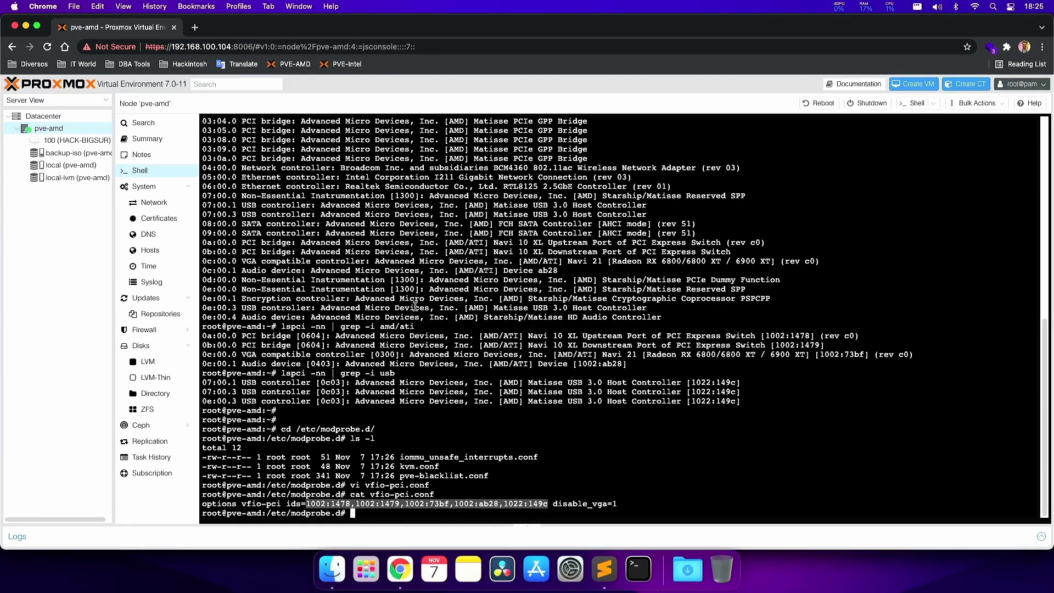
left_click(461, 508)
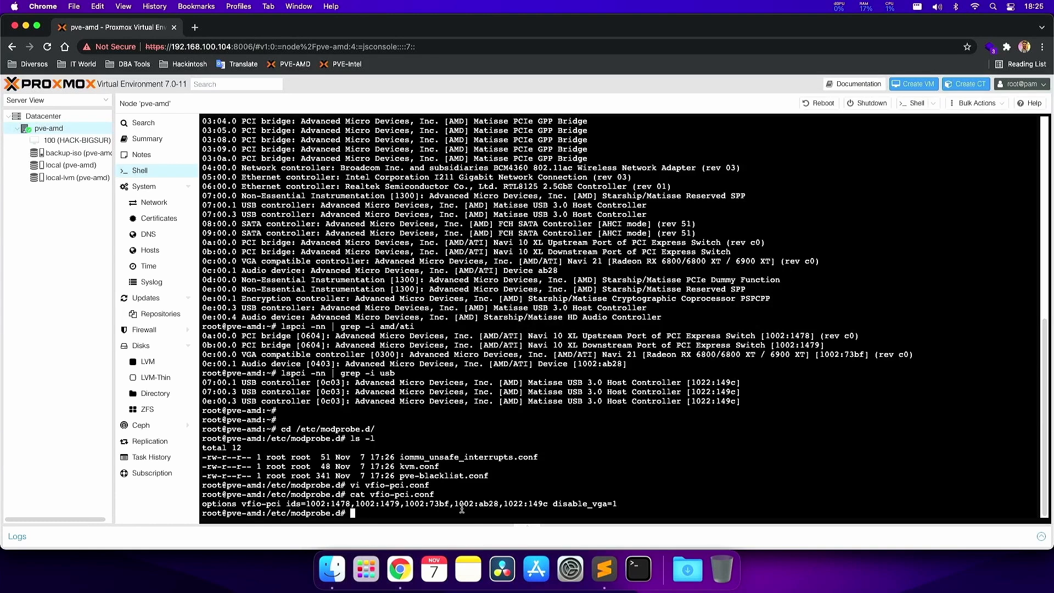
- Reboot the pve-amd host, reload the page to reconnect the shell, and return to the Sublime notes
type("reboot")
key("Return")
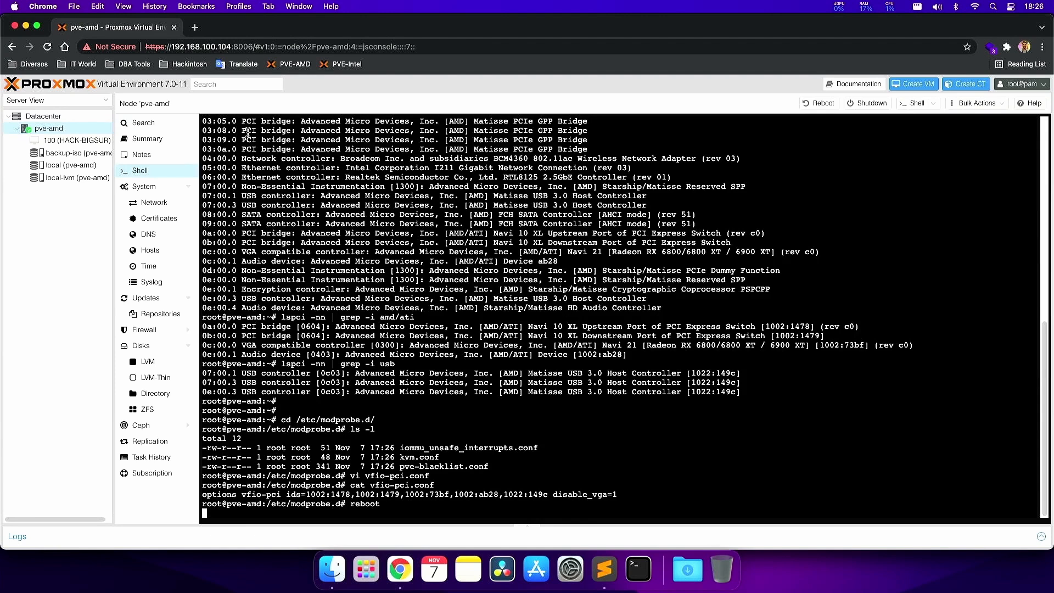
left_click(48, 47)
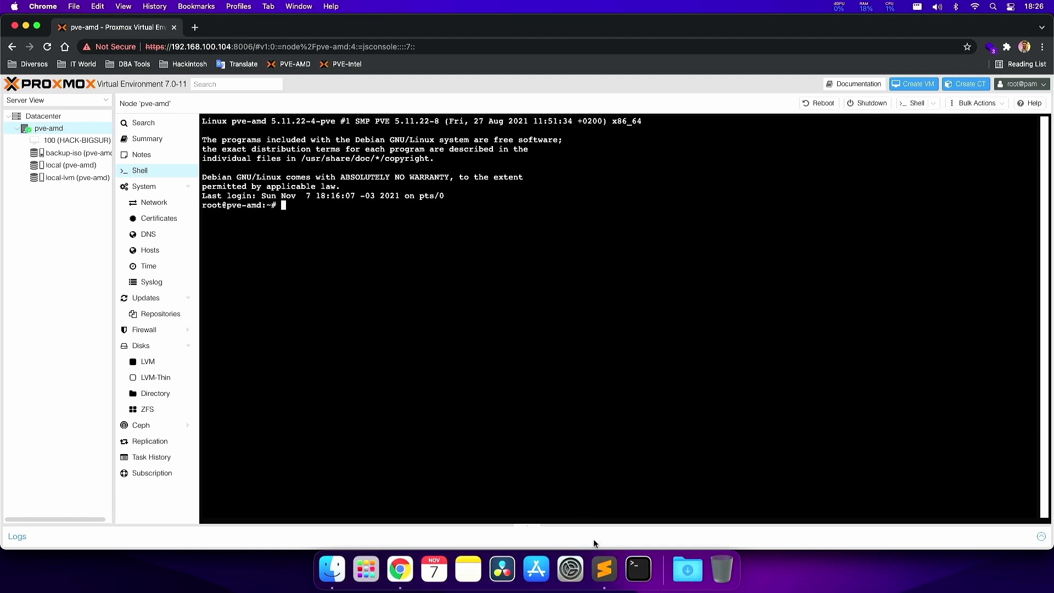
left_click(601, 556)
- Enter lspci -nn -v -s 0c:00.0 in the node shell, using the GPU address from the notes
left_click(530, 221)
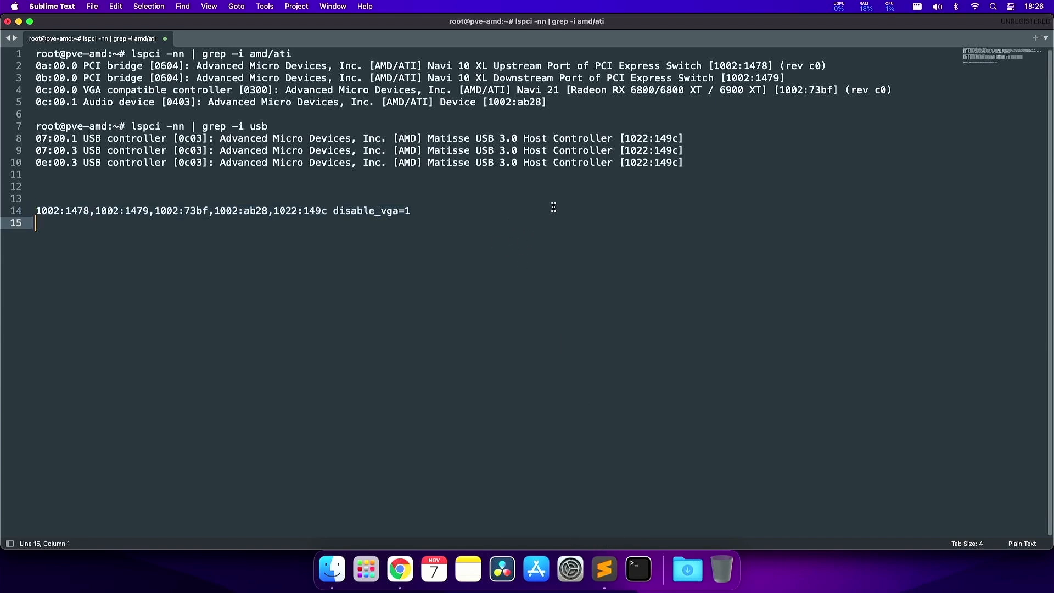
left_click(677, 179)
left_click_drag(676, 178, 61, 103)
left_click(77, 90)
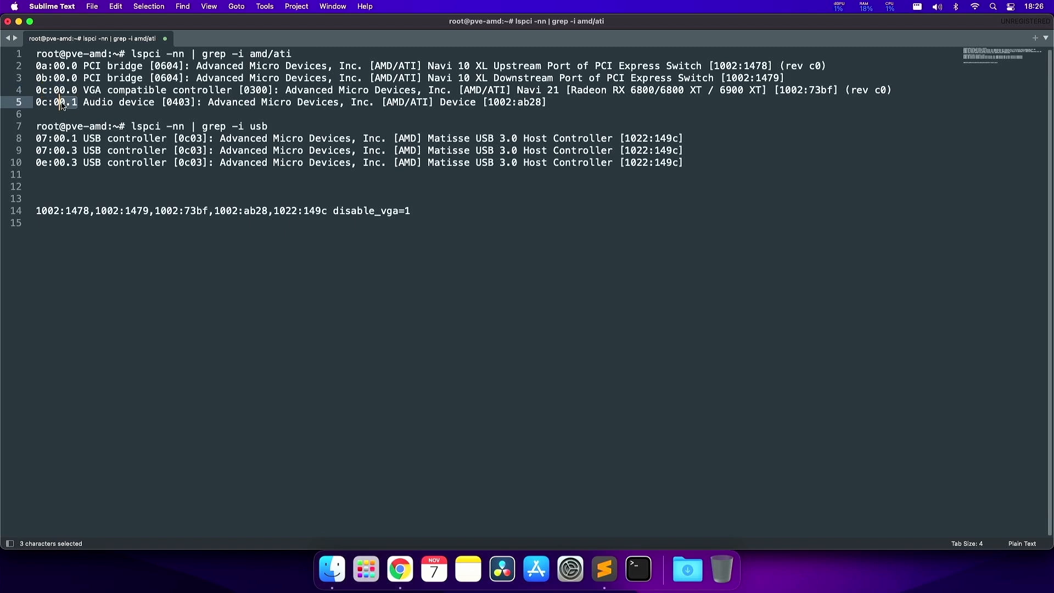
double_click(92, 90)
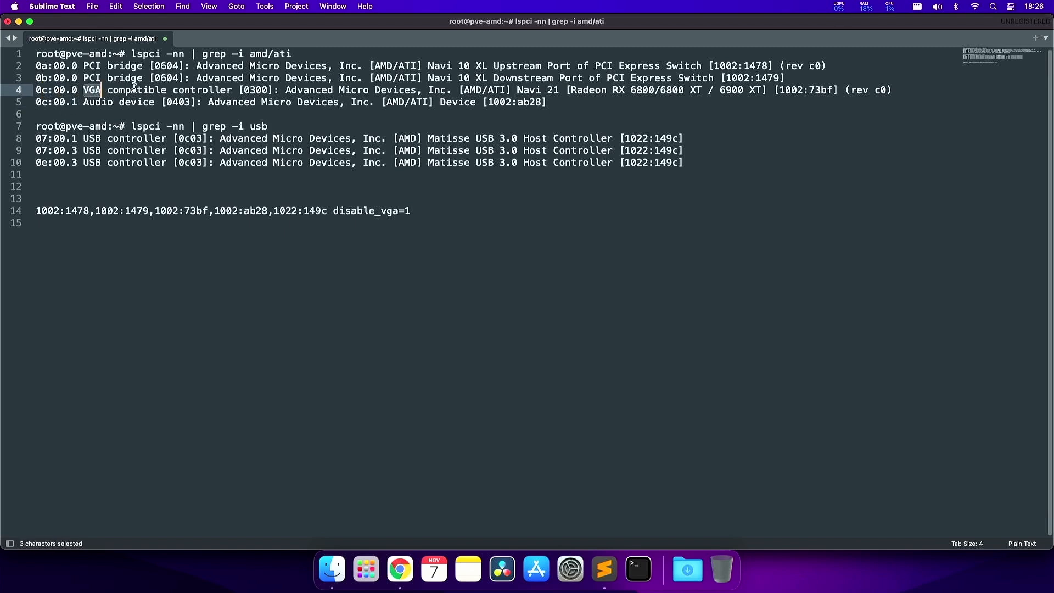
left_click_drag(78, 90, 25, 86)
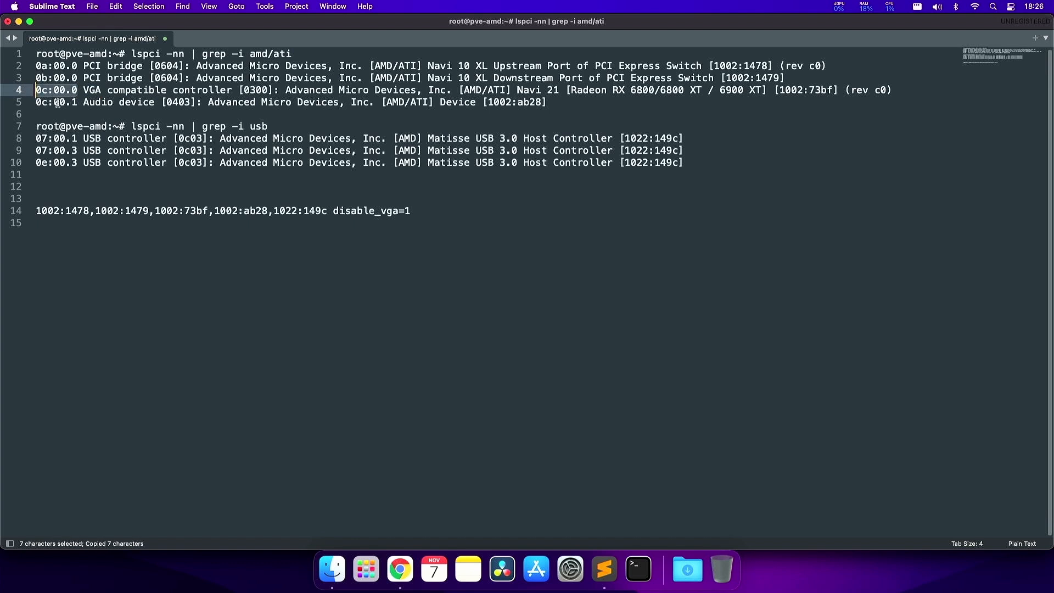
key("super+Tab")
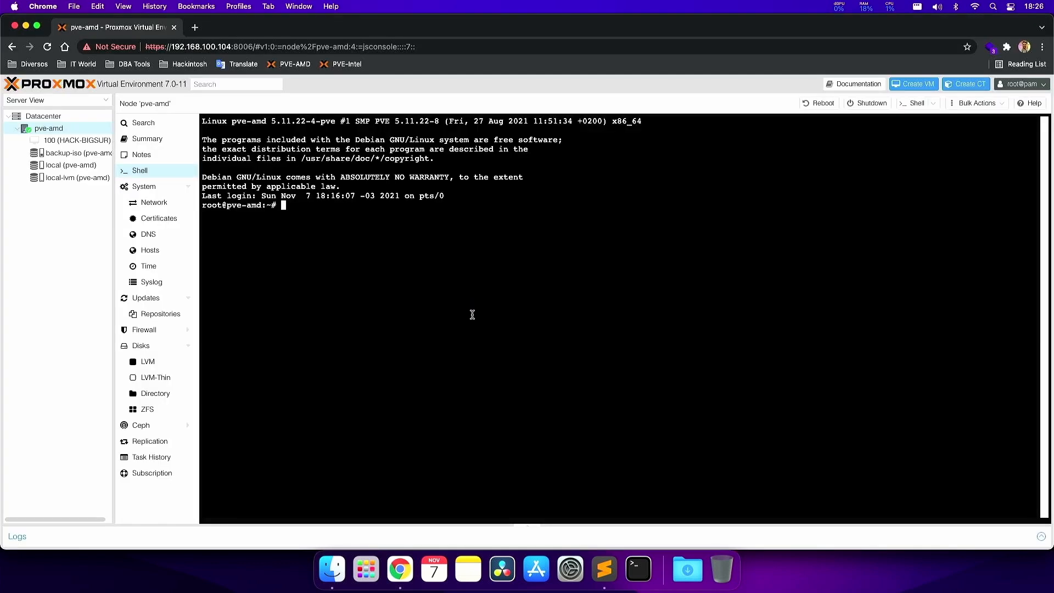
type("lspci -nn -v -s")
type("0c:00.0")
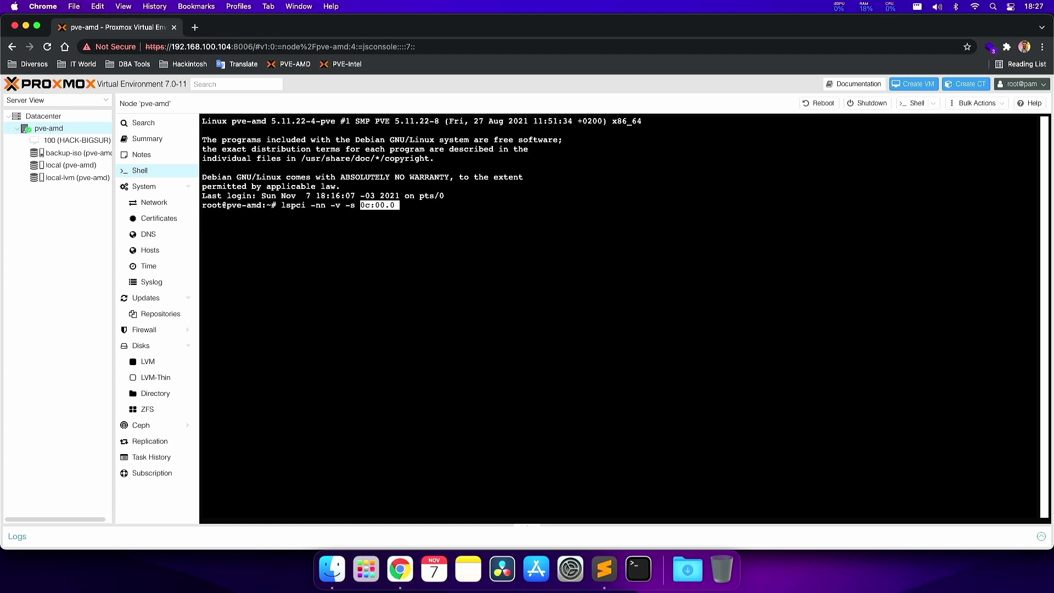
- Run the lspci query and confirm 'Kernel driver in use: vfio-pci' for the GPU
key("super+Tab")
left_click(101, 90)
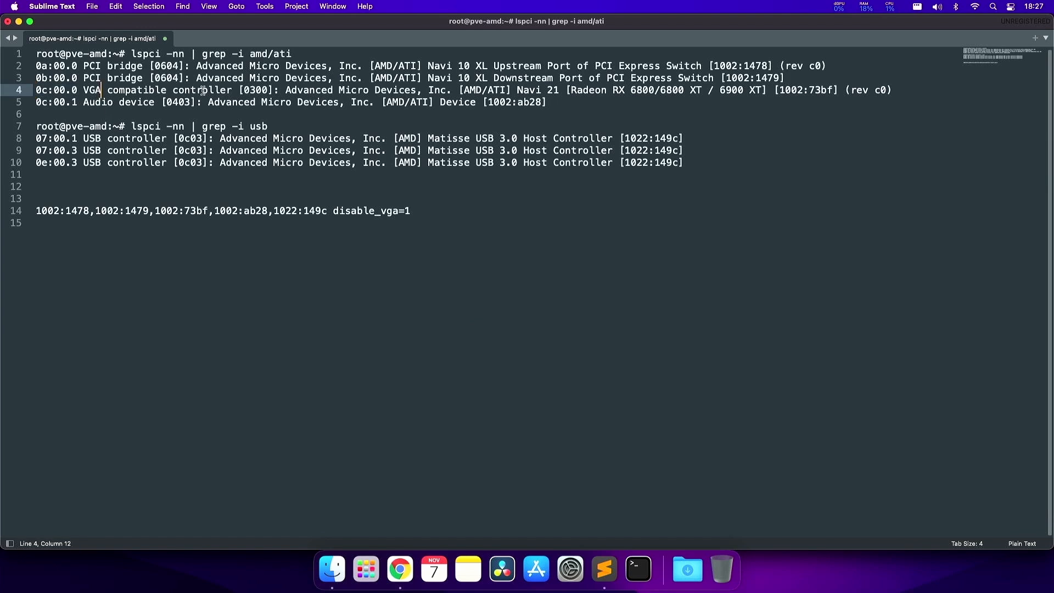
key("super+Right")
key("super+shift+Left")
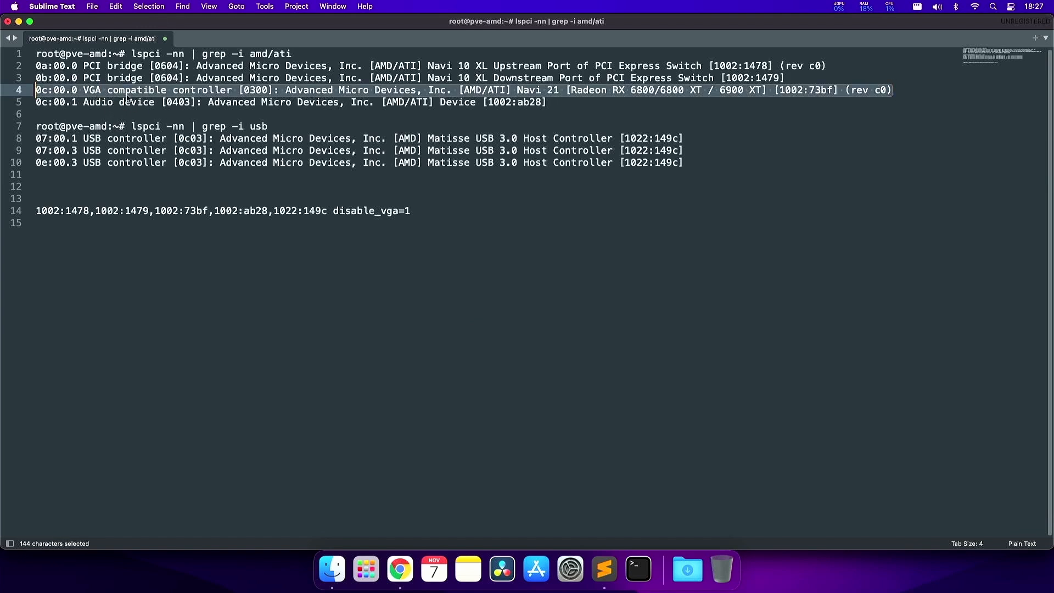
key("super+Tab")
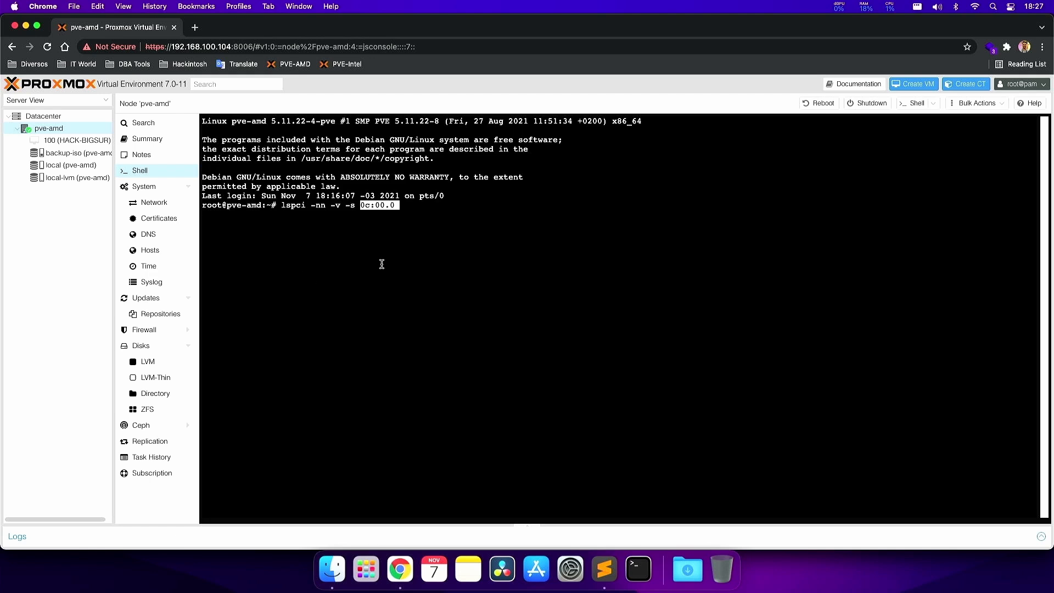
key("Return")
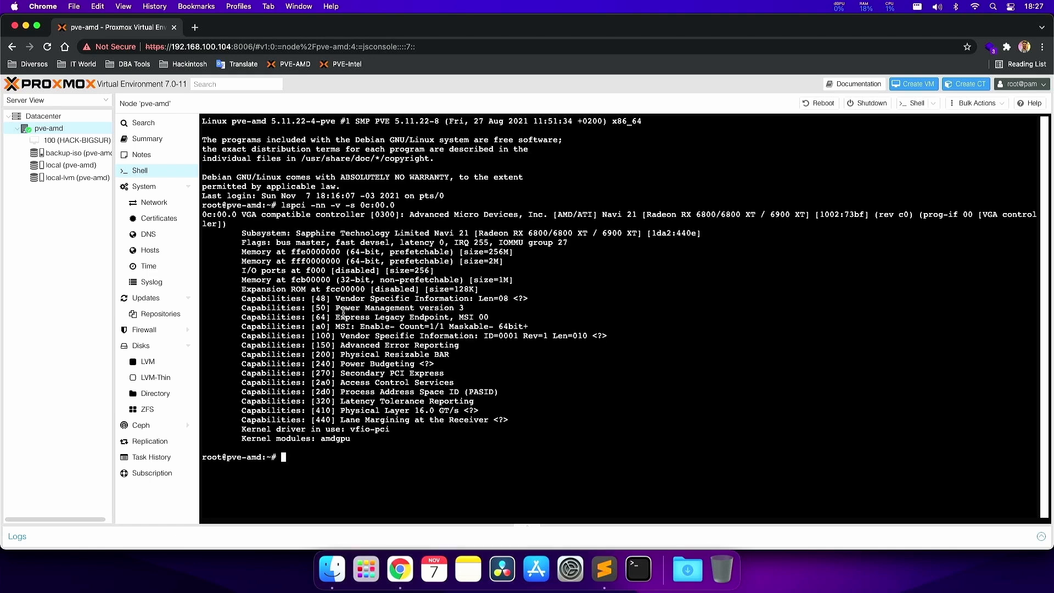
left_click_drag(242, 430, 394, 430)
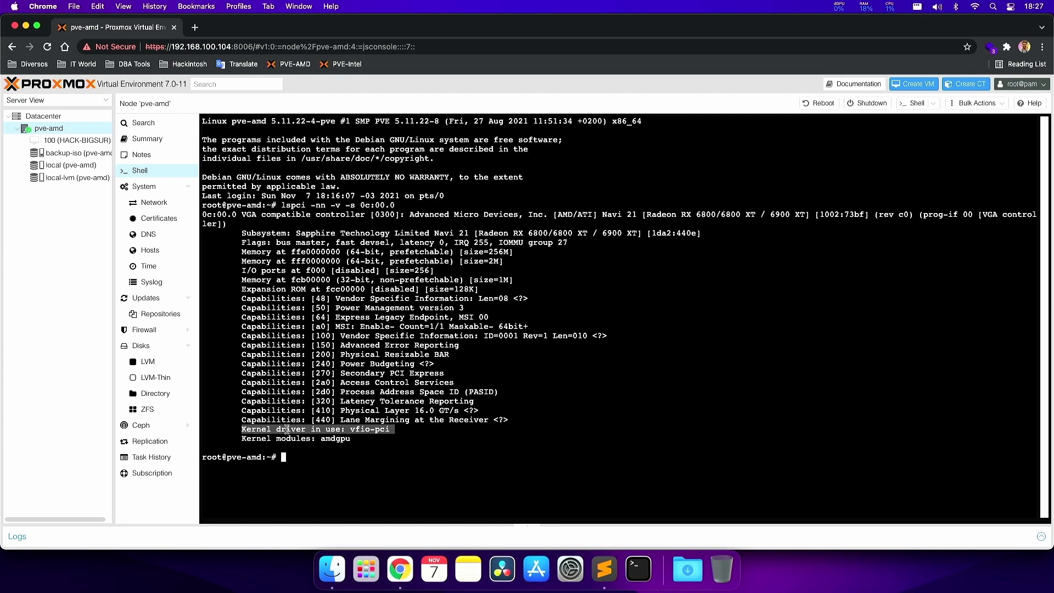
left_click(346, 429)
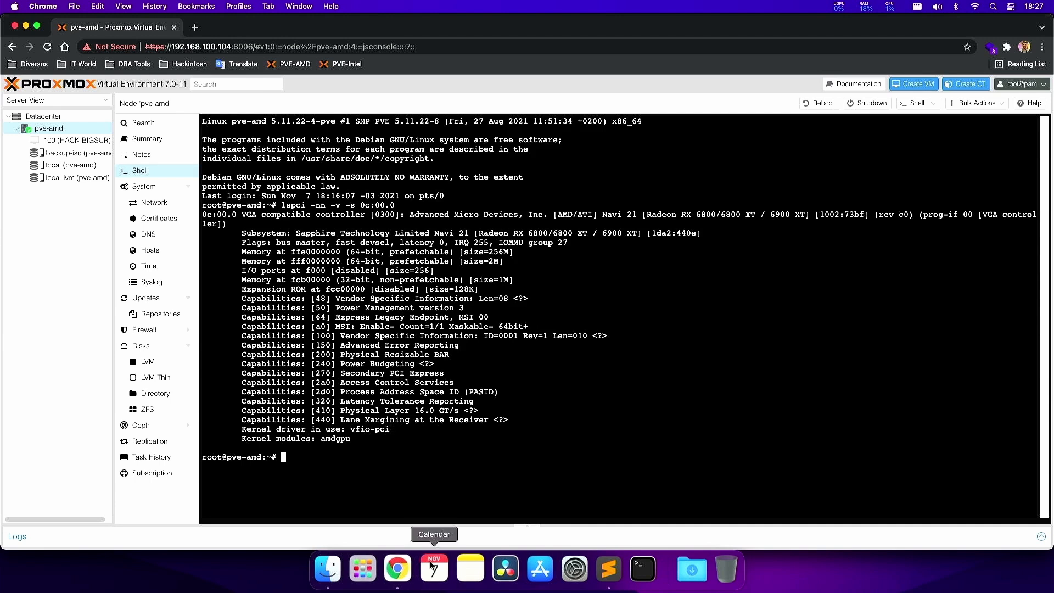
- Compare the disable_vga=1 ID list in the notes with the vfio-pci driver and amdgpu module lines
left_click(604, 568)
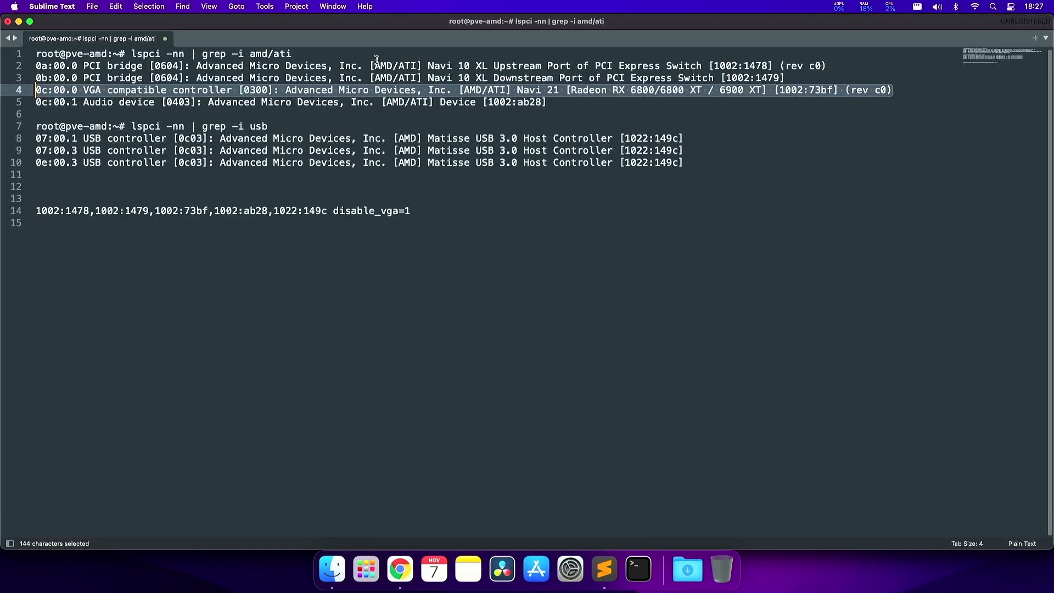
left_click_drag(316, 210, 48, 212)
left_click(216, 212)
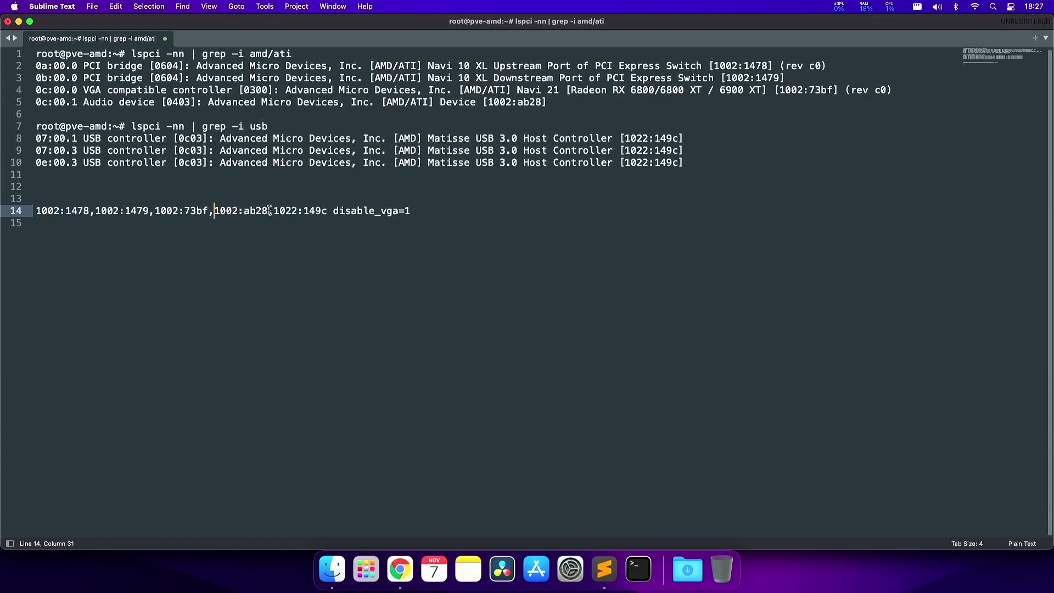
left_click_drag(334, 212, 140, 198)
key("super+Tab")
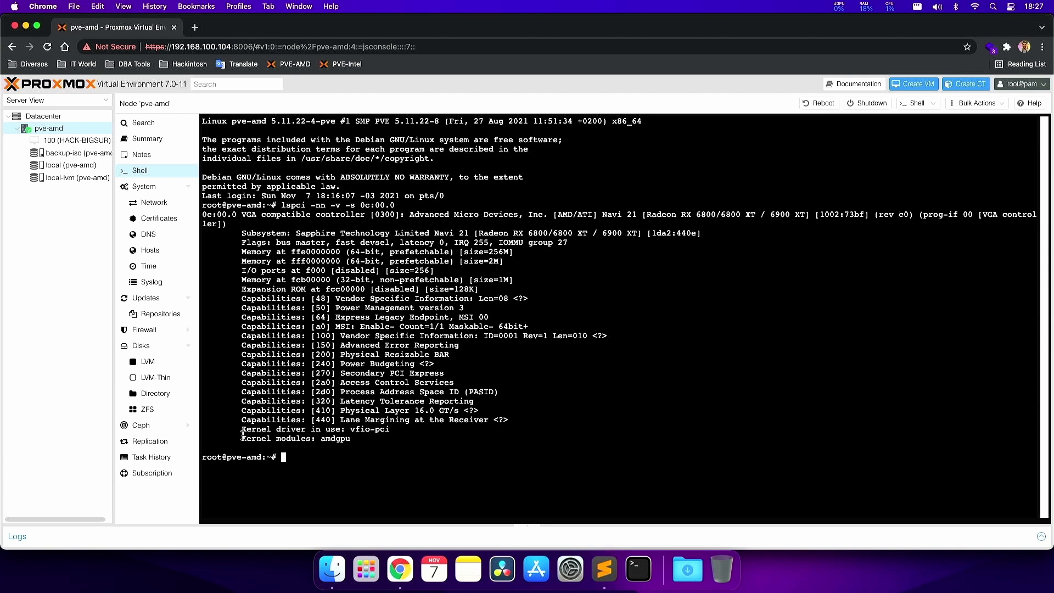
left_click_drag(242, 437, 325, 435)
double_click(348, 439)
left_click_drag(399, 431, 243, 428)
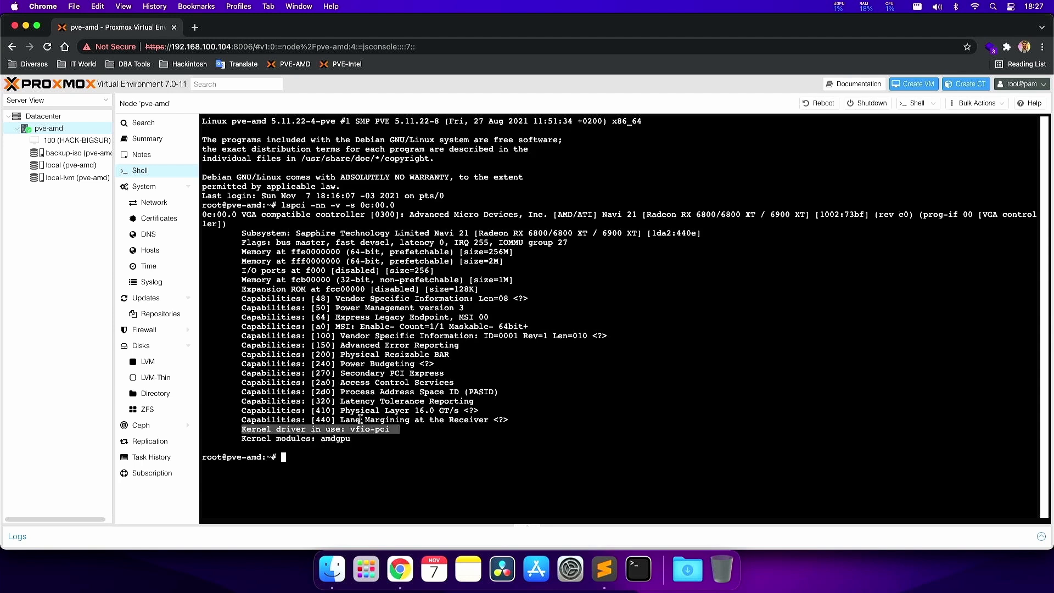
left_click(400, 375)
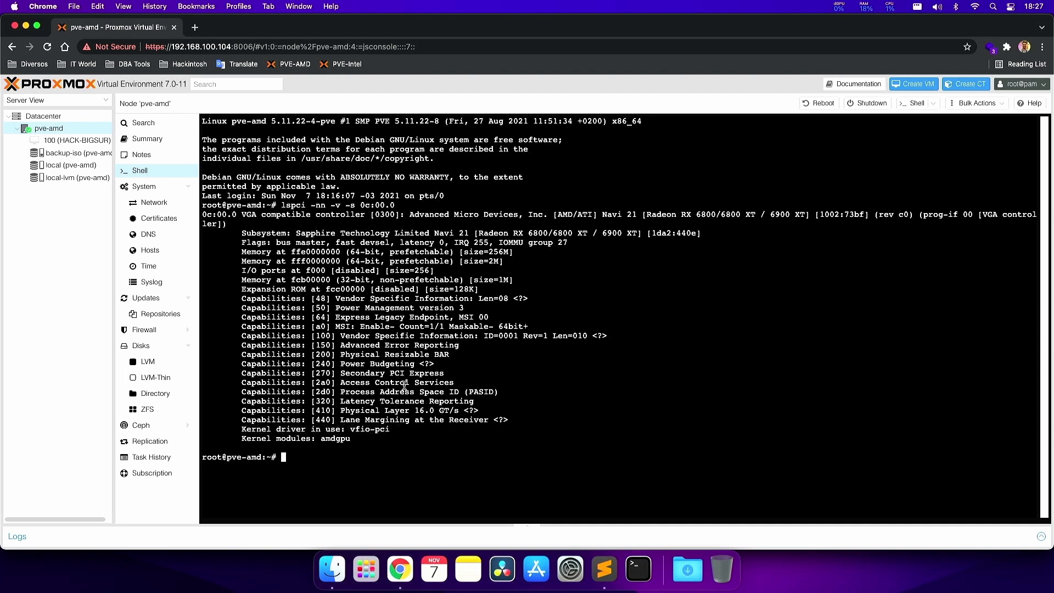
left_click_drag(392, 430, 239, 430)
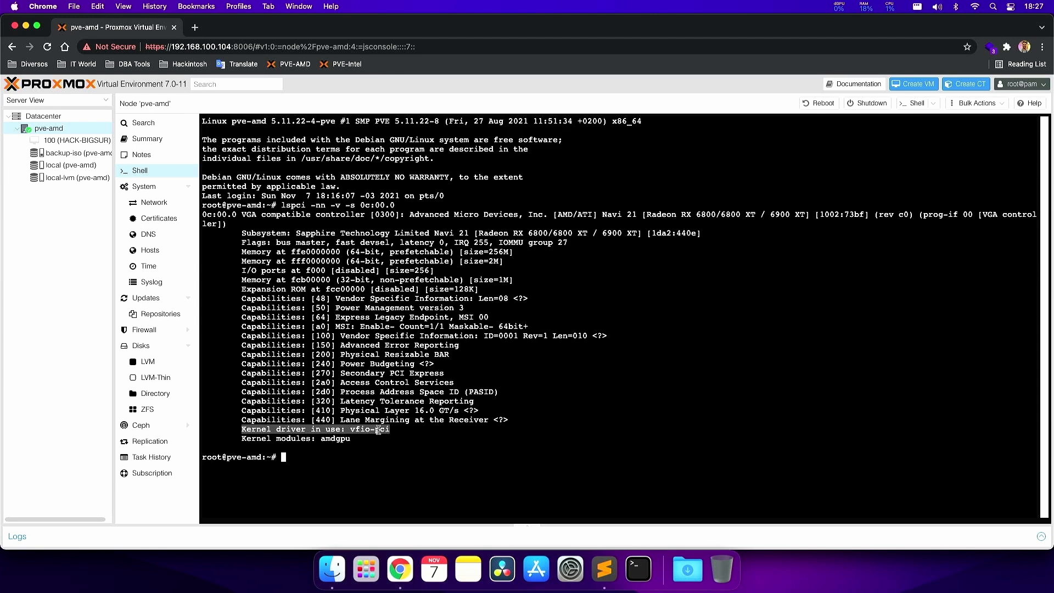
left_click(337, 432)
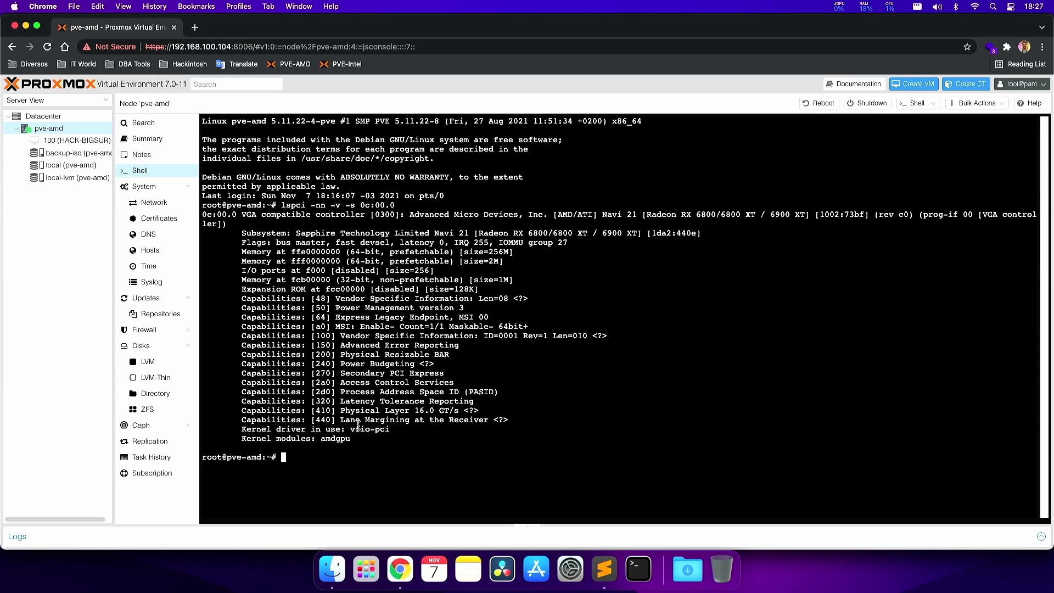
- Start adding a PCI Device from VM 100's Hardware panel and browse the device list
left_click(61, 143)
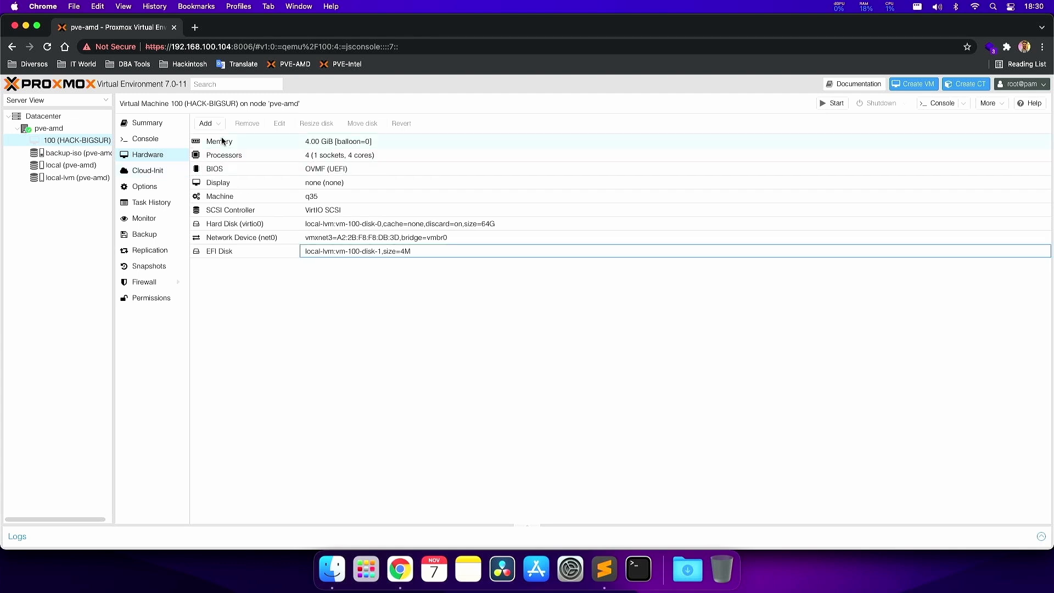
left_click(211, 127)
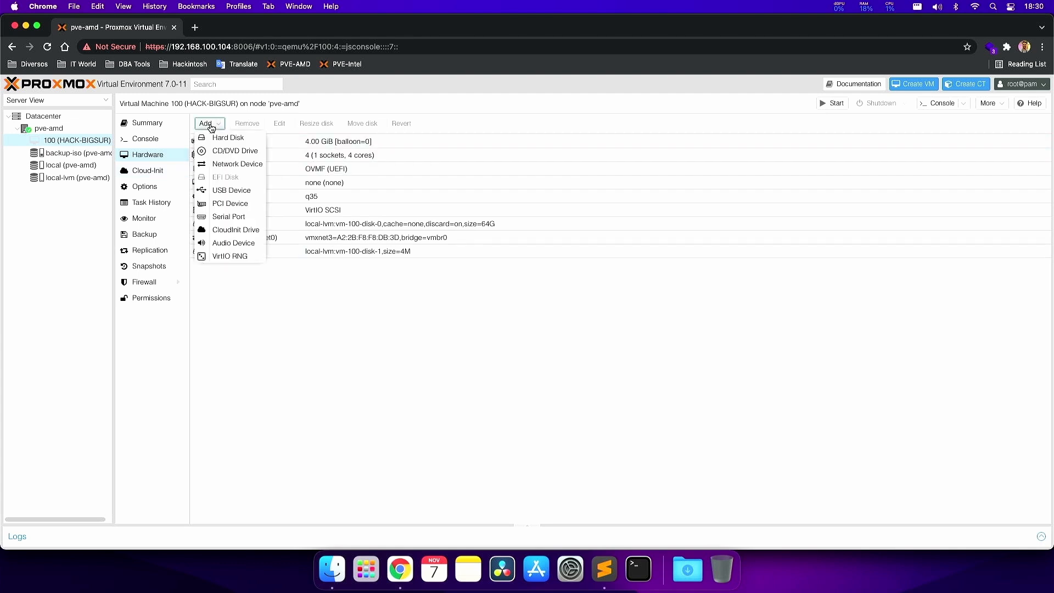
left_click(227, 205)
left_click(461, 289)
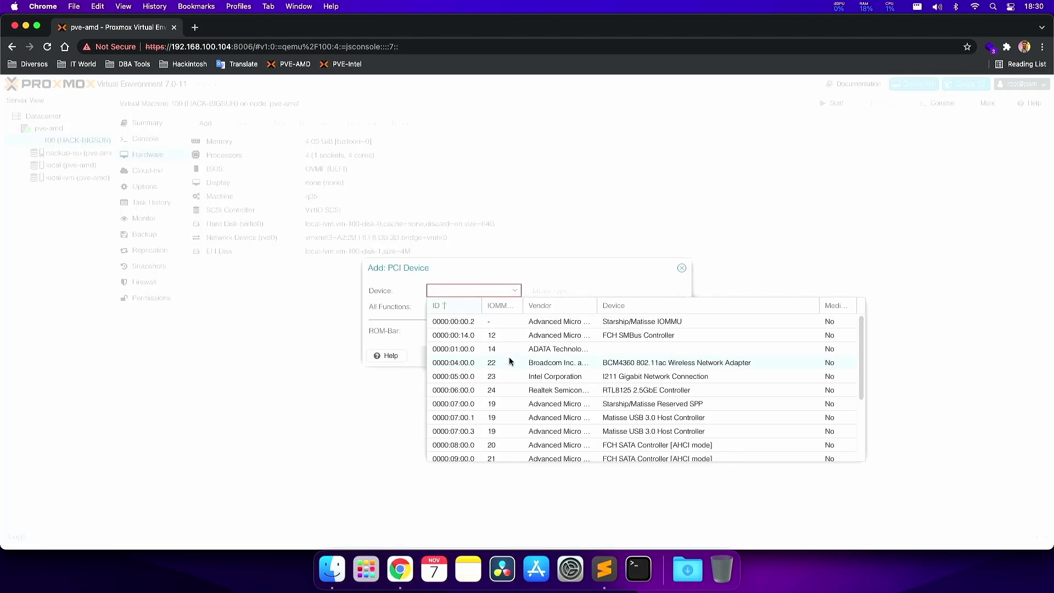
scroll(652, 366, "down", 5)
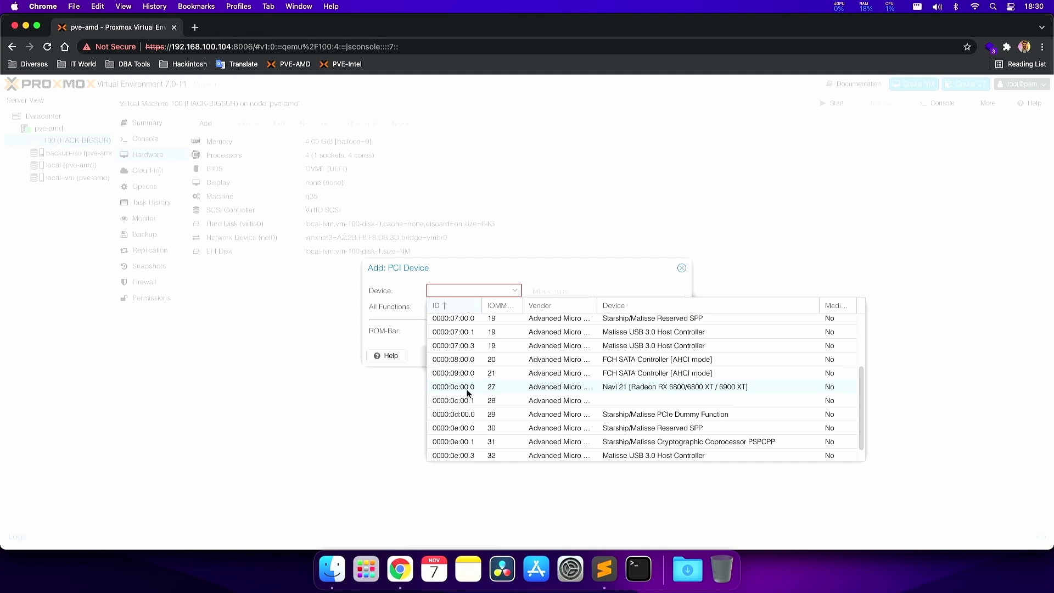
- Look up 0c:00.0 in the notes and choose the Navi 21 GPU at 0000:0c:00.0
left_click(604, 569)
left_click_drag(79, 90, 33, 90)
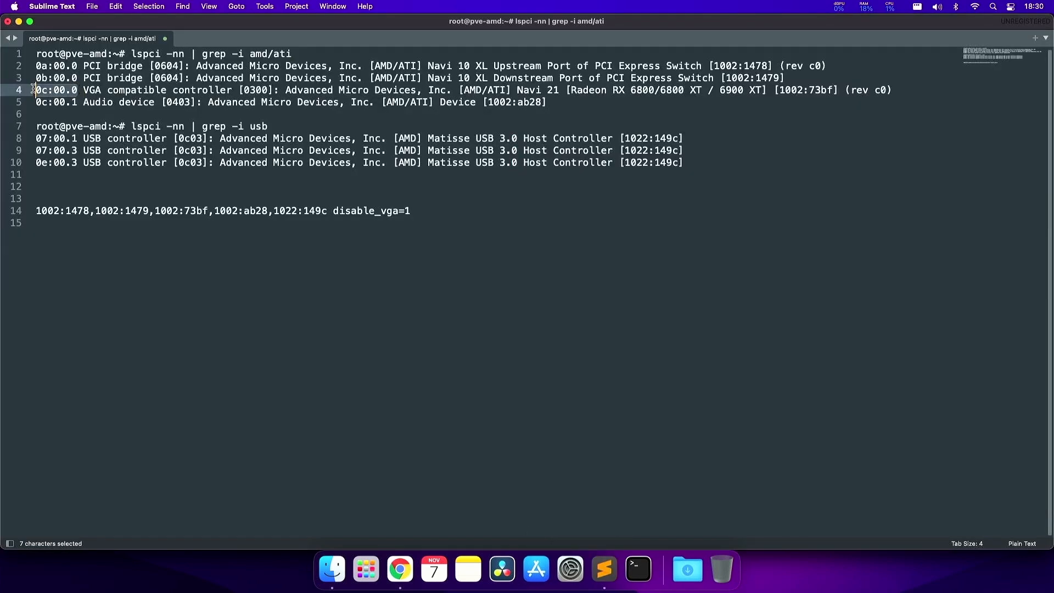
key("super+Tab")
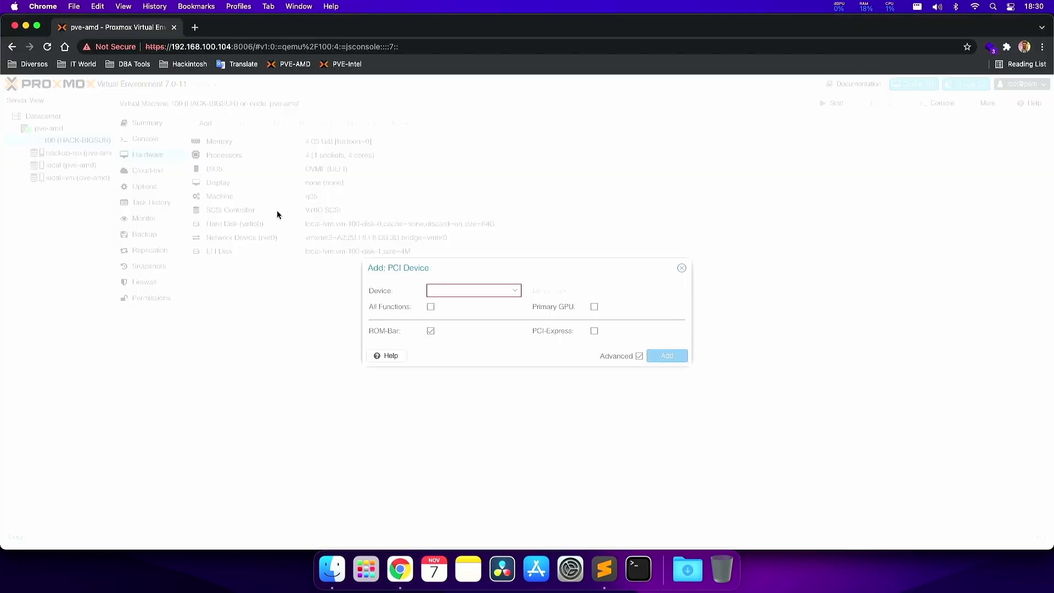
left_click(486, 289)
scroll(529, 353, "down", 1)
left_click(622, 373)
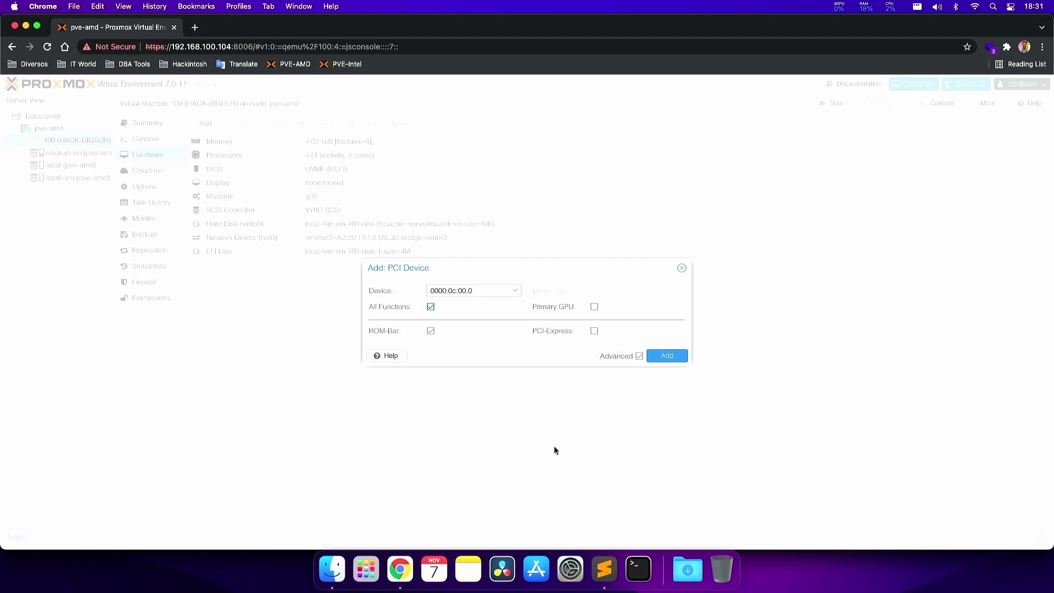
- Mark the PCI bridge, GPU and audio entries in the lspci notes
left_click(604, 569)
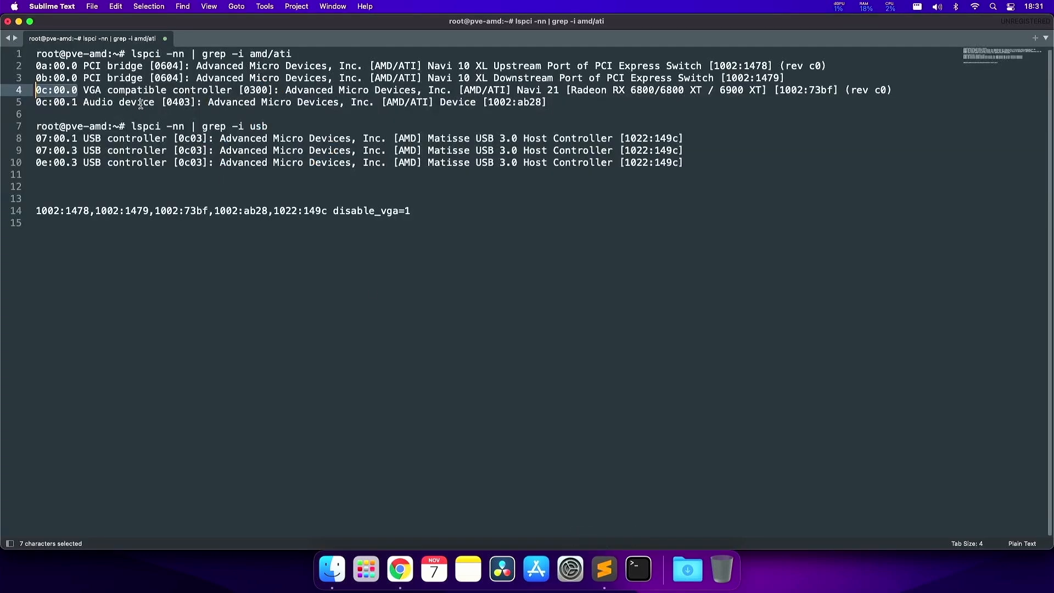
left_click_drag(186, 103, 56, 103)
left_click_drag(219, 78, 77, 68)
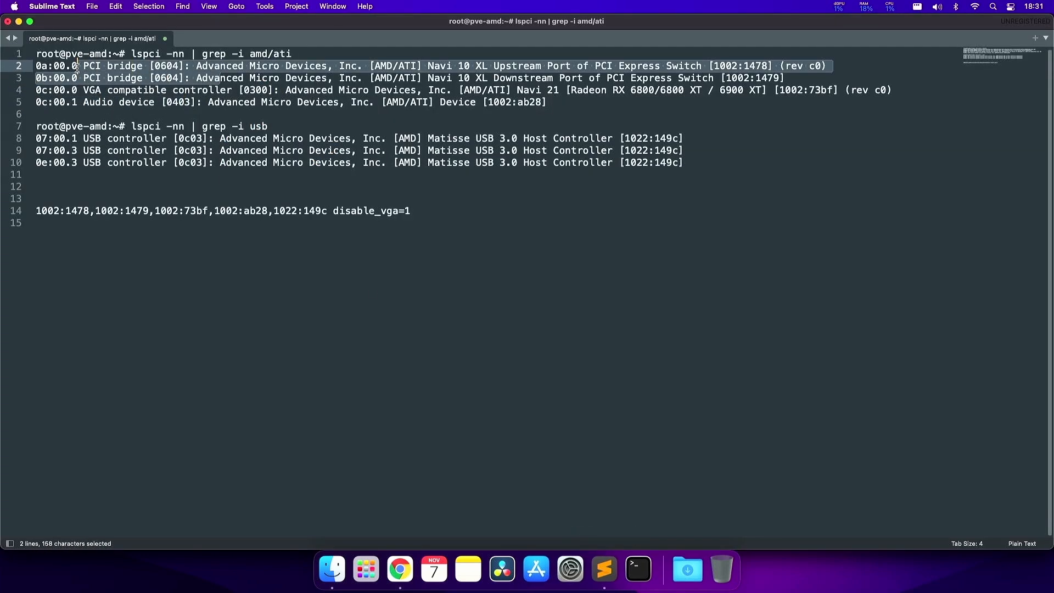
left_click_drag(563, 105, 27, 58)
- Add the 0000:0c:00 GPU with Primary GPU and PCI-Express ticked, then select the new hostpci0 row
key("super+Tab")
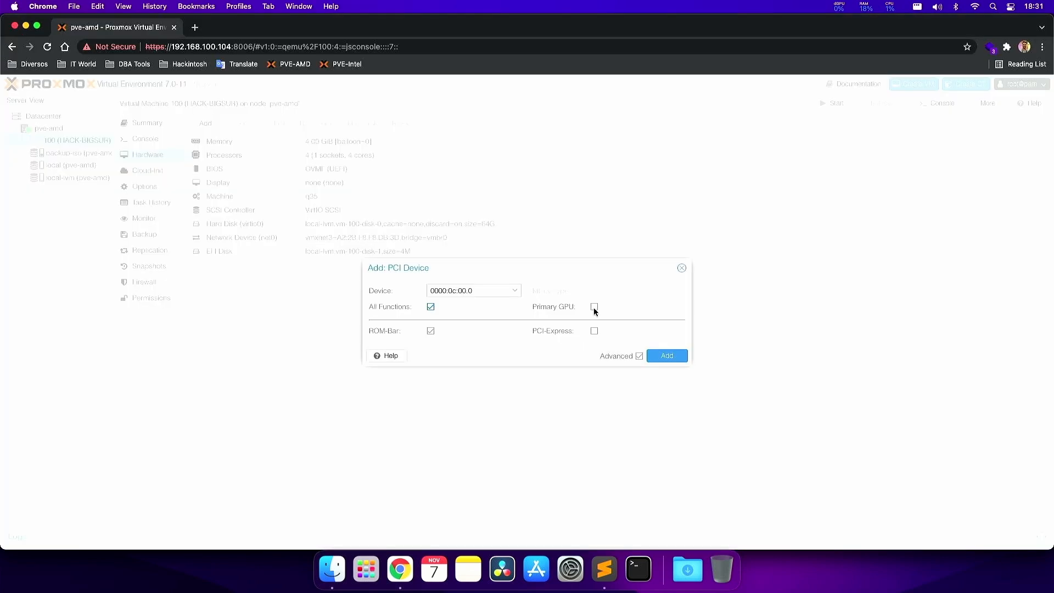
left_click(594, 307)
left_click(595, 332)
left_click(664, 358)
left_click(328, 268)
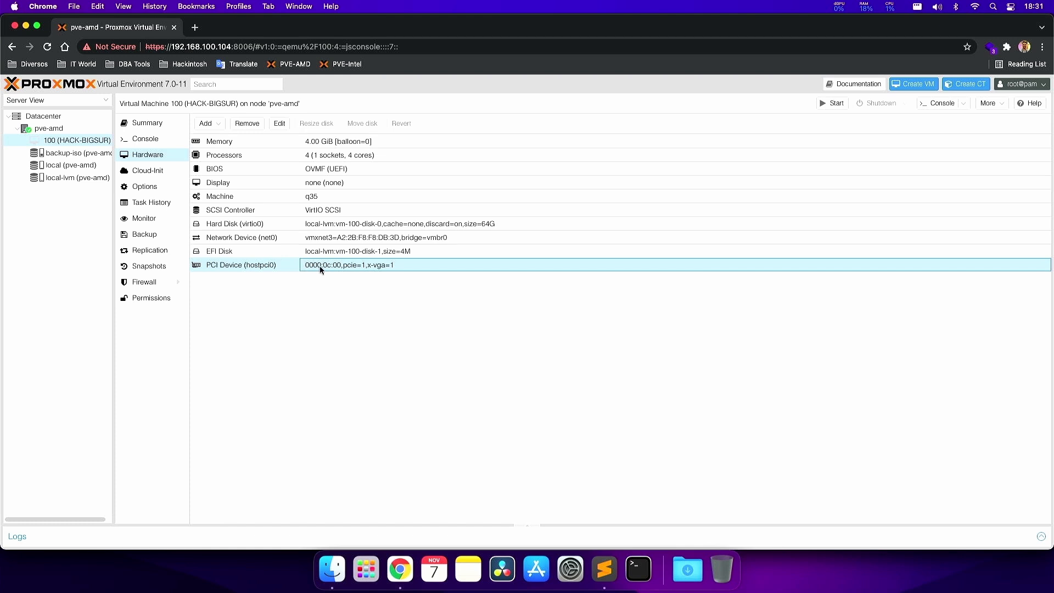
- Mark the GPU address 0c:00.0 on line 4 of the lspci notes
key("super+Tab")
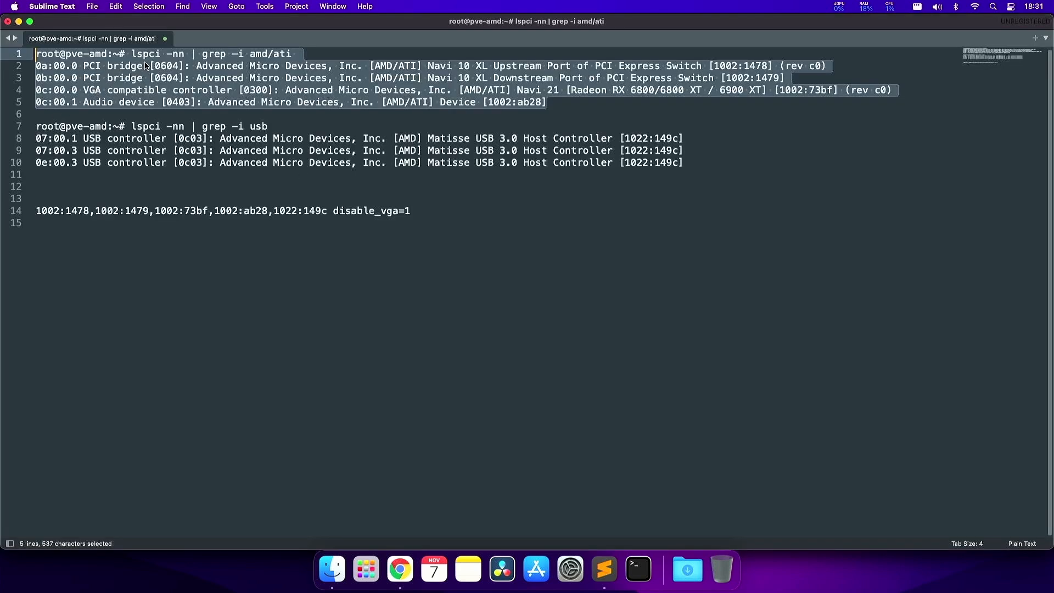
key("super+Tab")
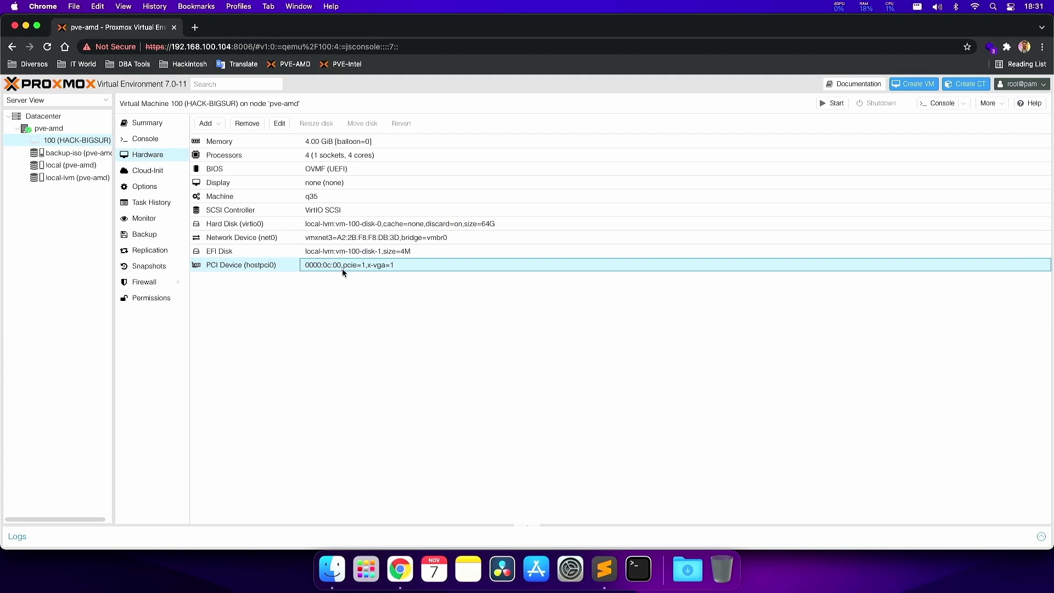
key("super+Tab")
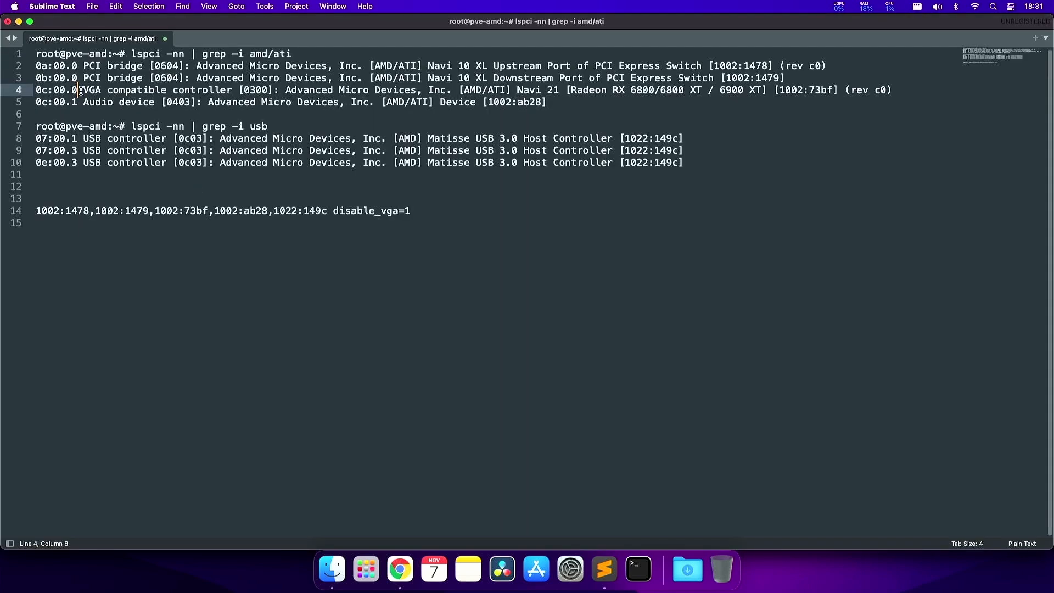
left_click_drag(83, 90, 36, 90)
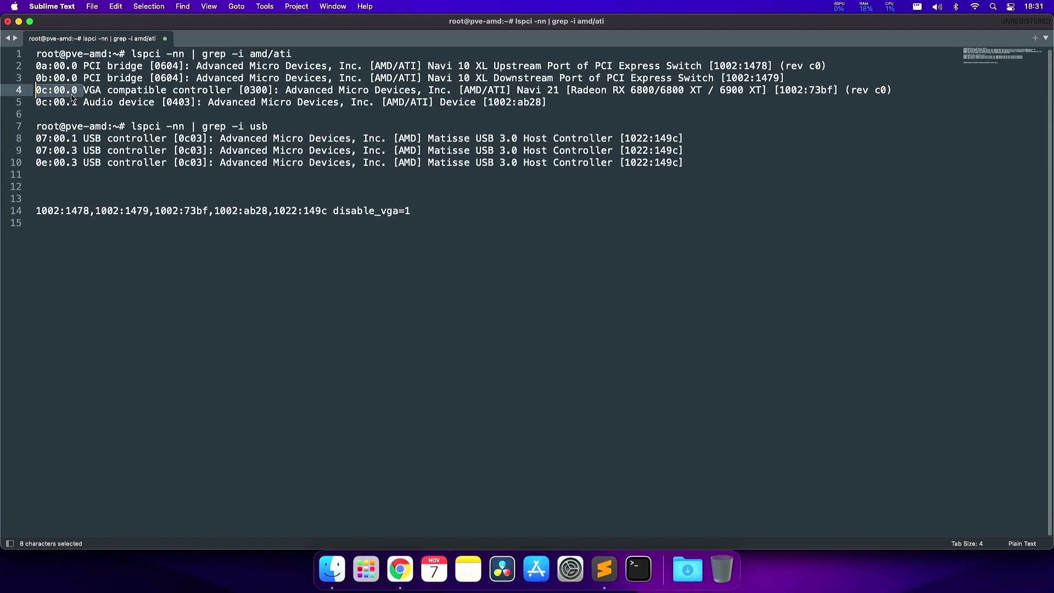
- Open the hostpci0 GPU device's settings and close them without changes
key("super+Tab")
double_click(357, 264)
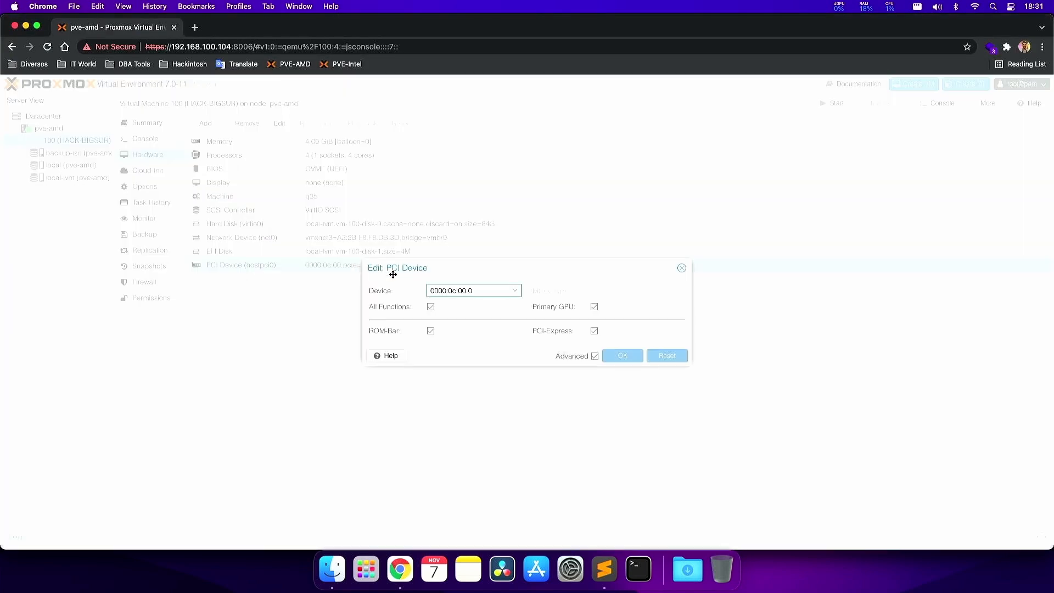
left_click(681, 268)
- Mark 0c:00 on the GPU and audio lines, then the two PCI bridge lines in the notes
key("super+Tab")
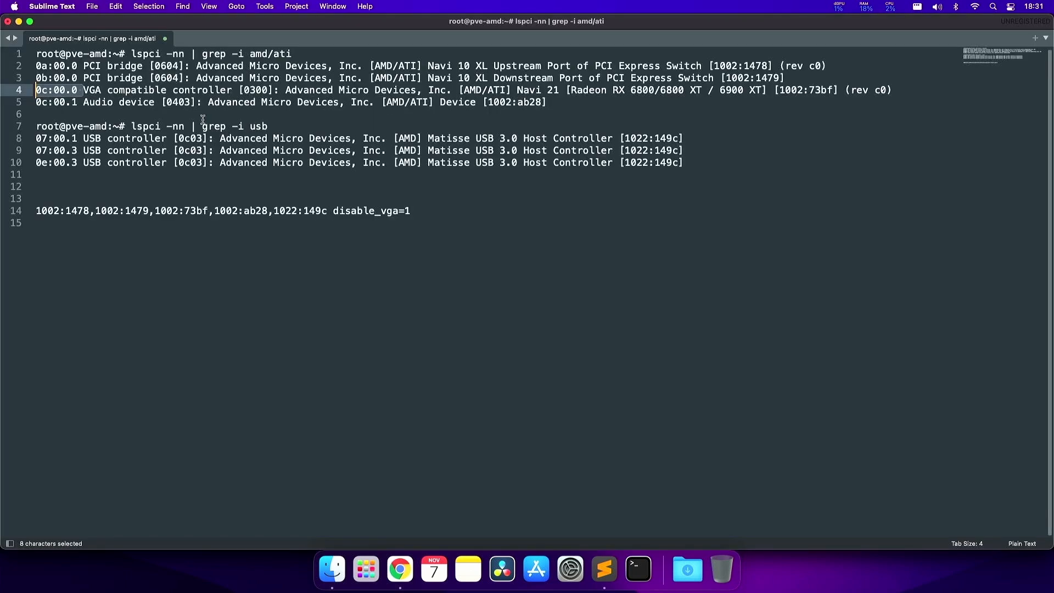
left_click(73, 91)
double_click(73, 90)
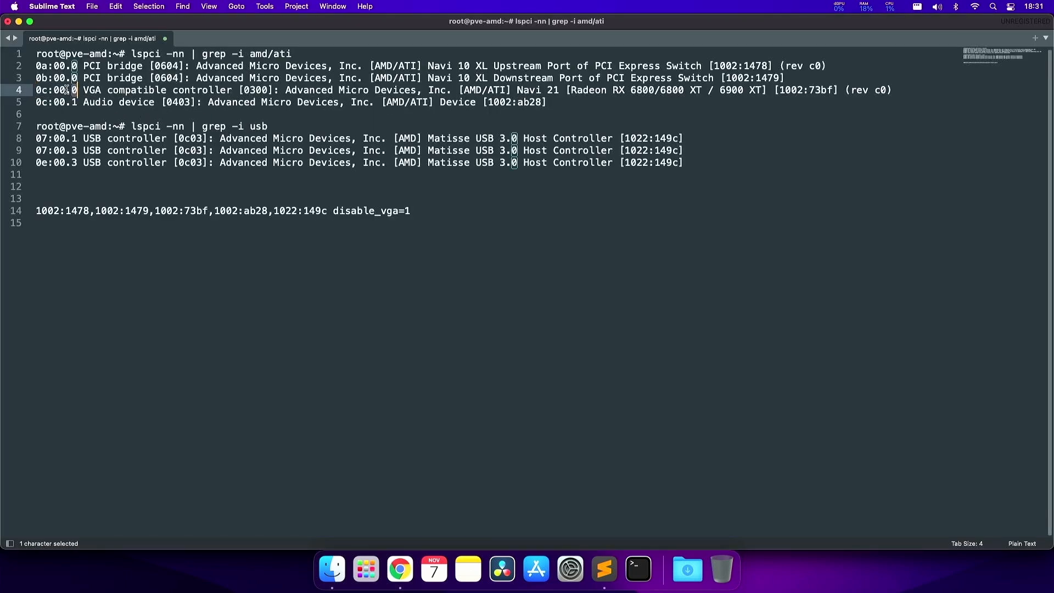
left_click_drag(67, 90, 25, 99)
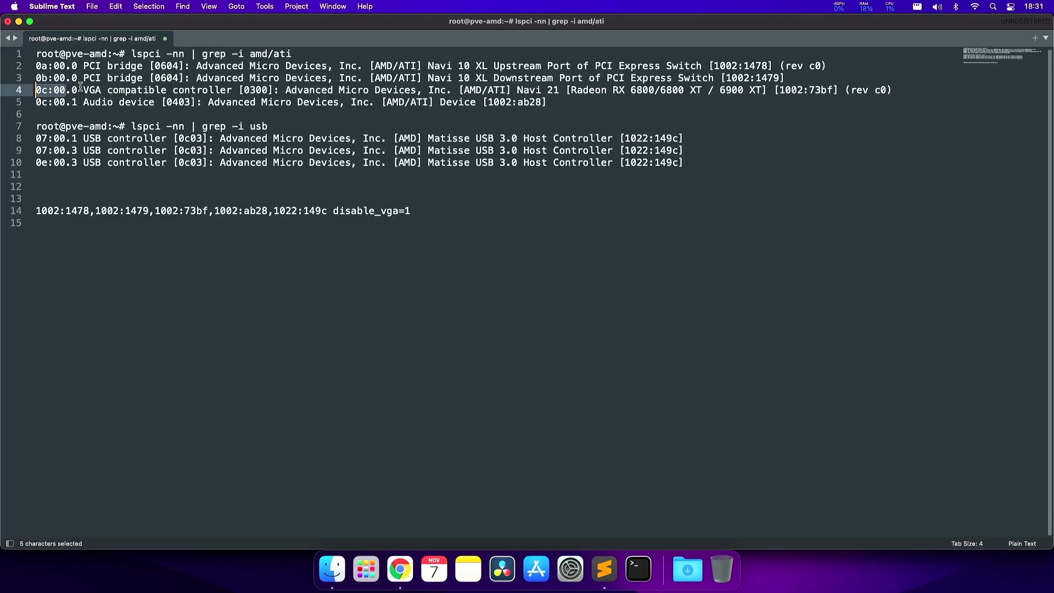
key("super+d")
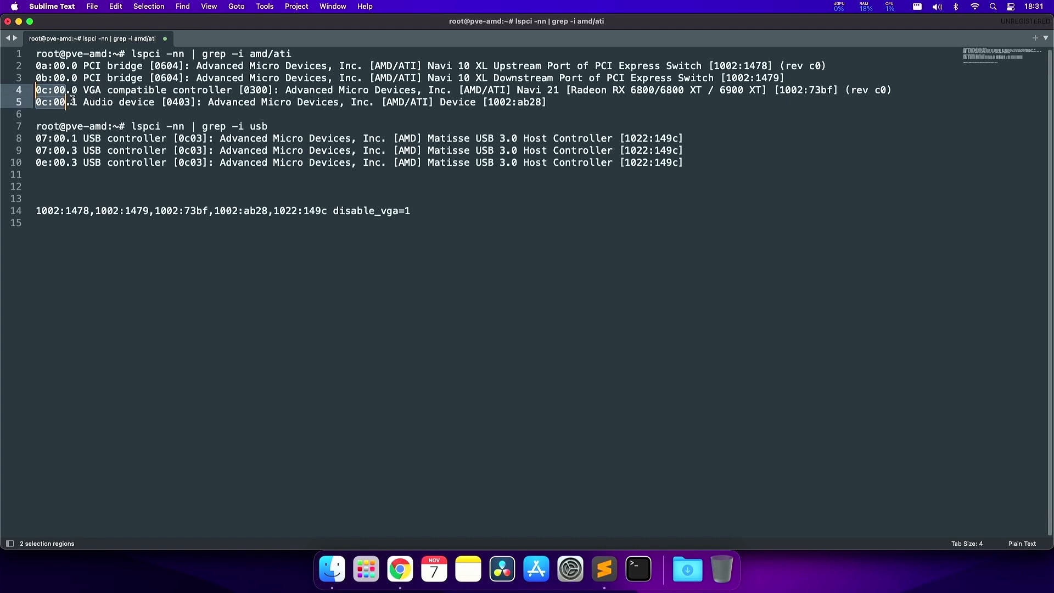
left_click(150, 81)
left_click_drag(165, 81, 35, 66)
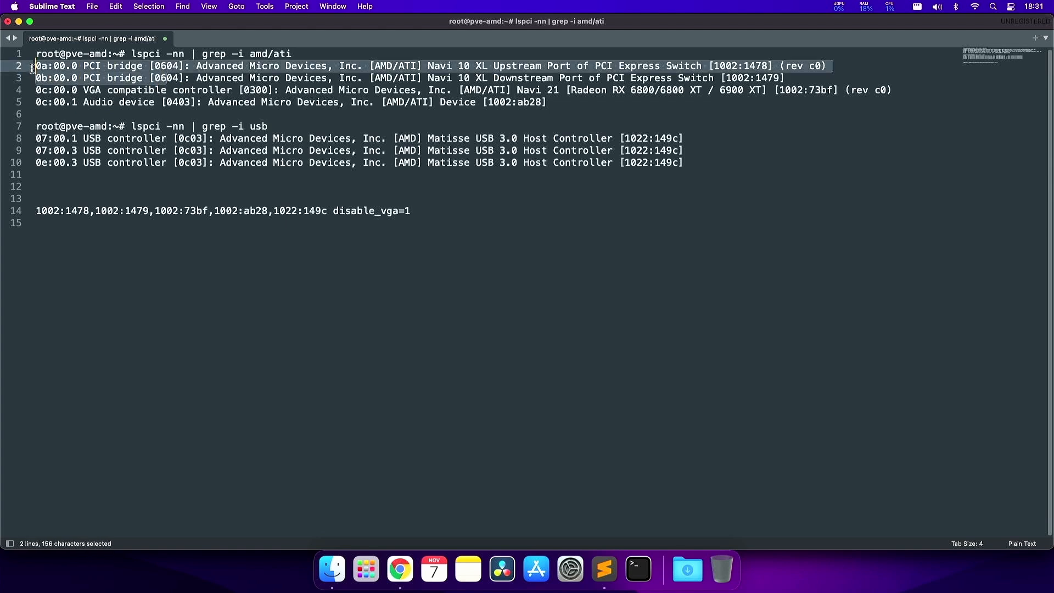
- Mark the vendor-device ID list on line 14, then open VM 100's Add hardware menu
key("super+Tab")
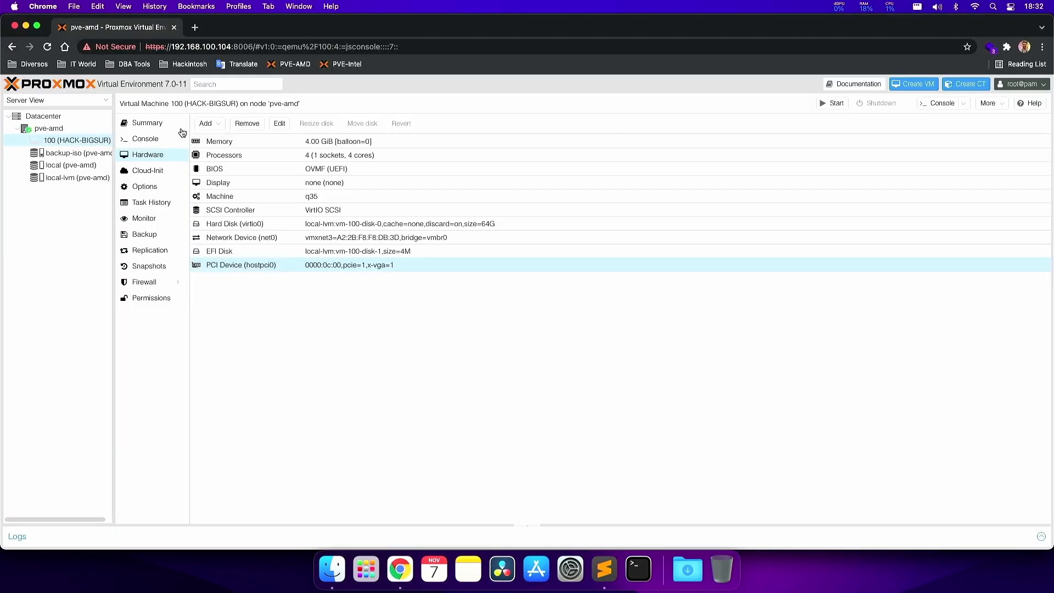
left_click(605, 568)
left_click_drag(418, 212, 39, 198)
key("super+Tab")
left_click(207, 123)
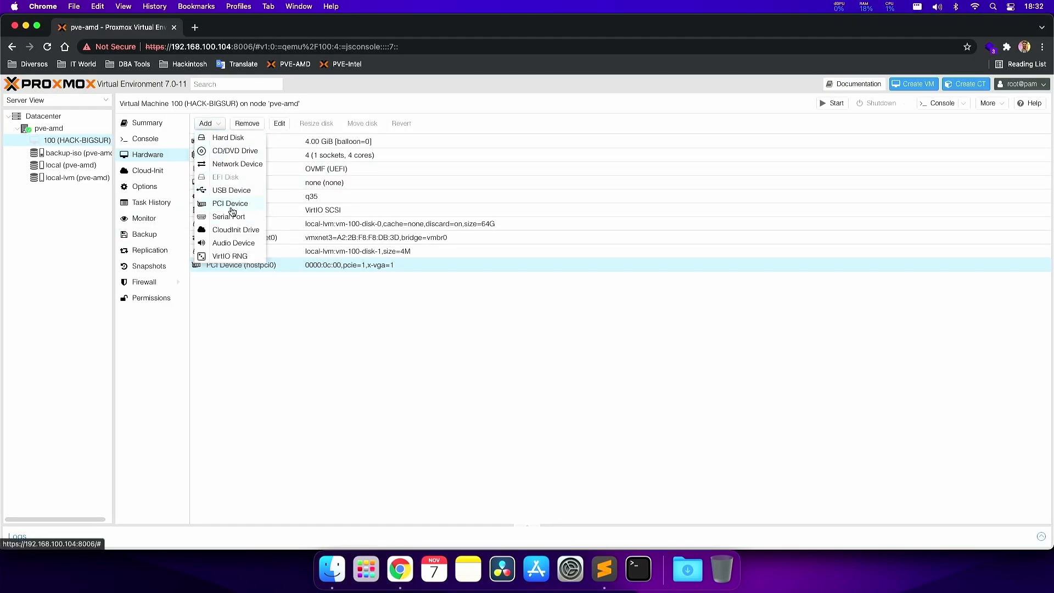
- Add the 0000:07:00.1 Matisse USB controller with PCI-Express and select the new hostpci1 row
left_click(229, 204)
left_click(463, 288)
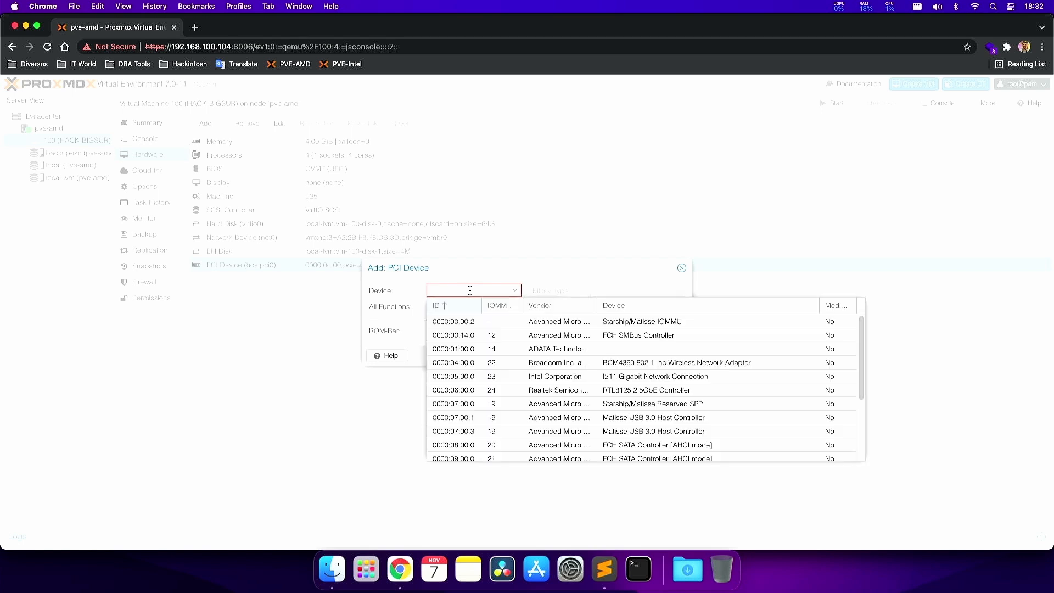
scroll(649, 405, "down", 1)
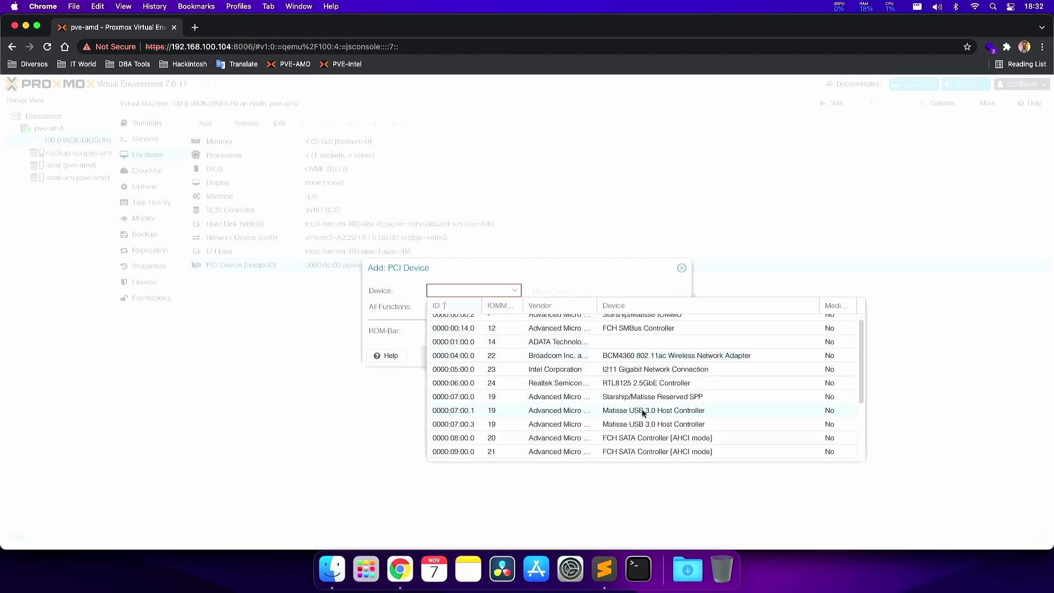
left_click(643, 412)
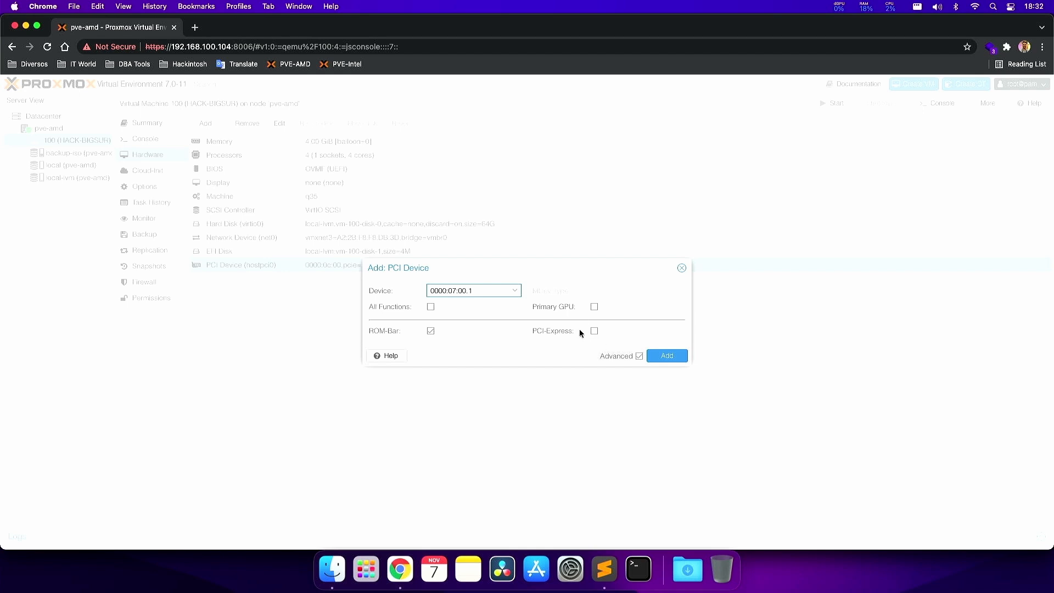
left_click(593, 330)
left_click(666, 356)
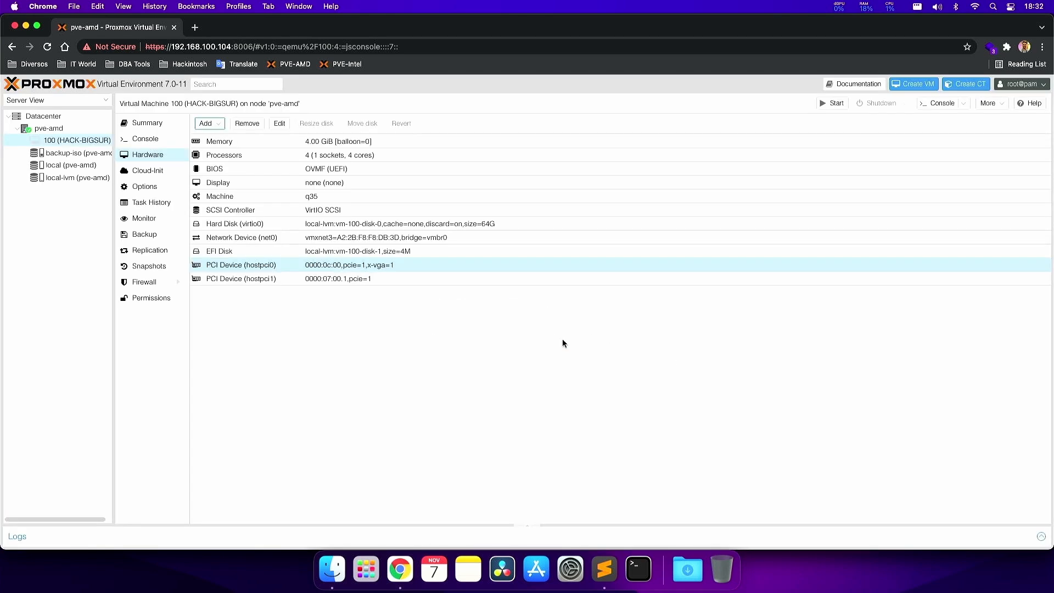
left_click(329, 280)
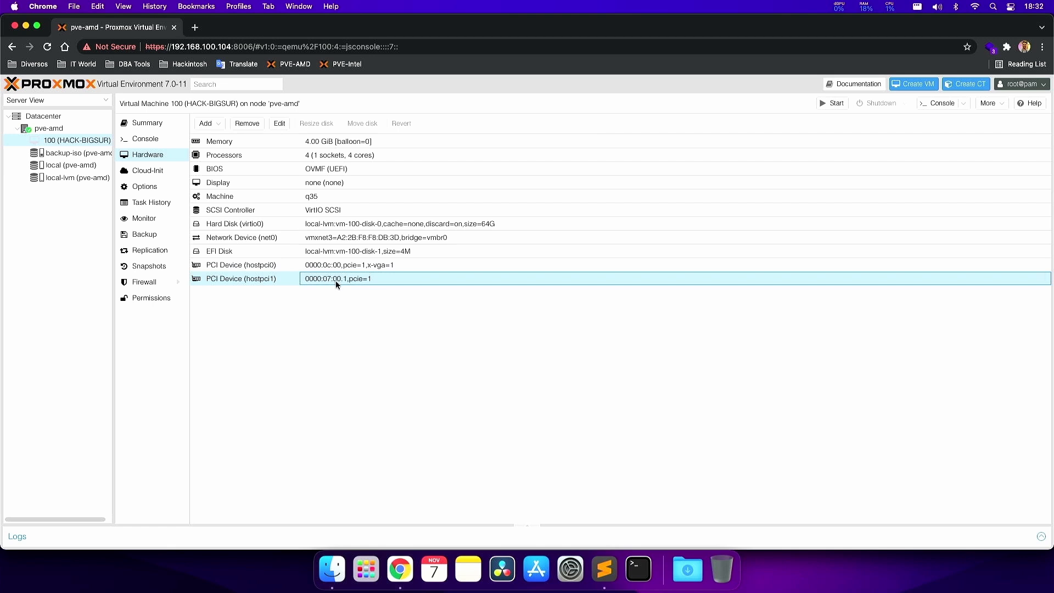
- Mark the USB controller address 07:00.1 in the lspci notes
key("super+Tab")
left_click_drag(81, 141, 36, 163)
key("super+Tab")
- Add the 0000:07:00.3 Matisse USB controller as a PCI-Express device
left_click(216, 125)
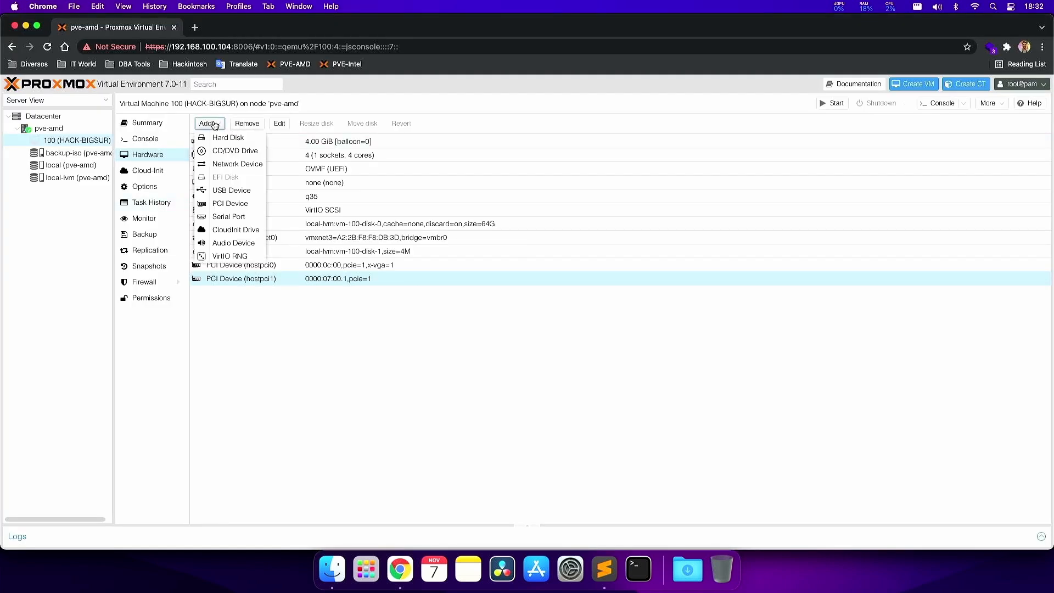
left_click(230, 204)
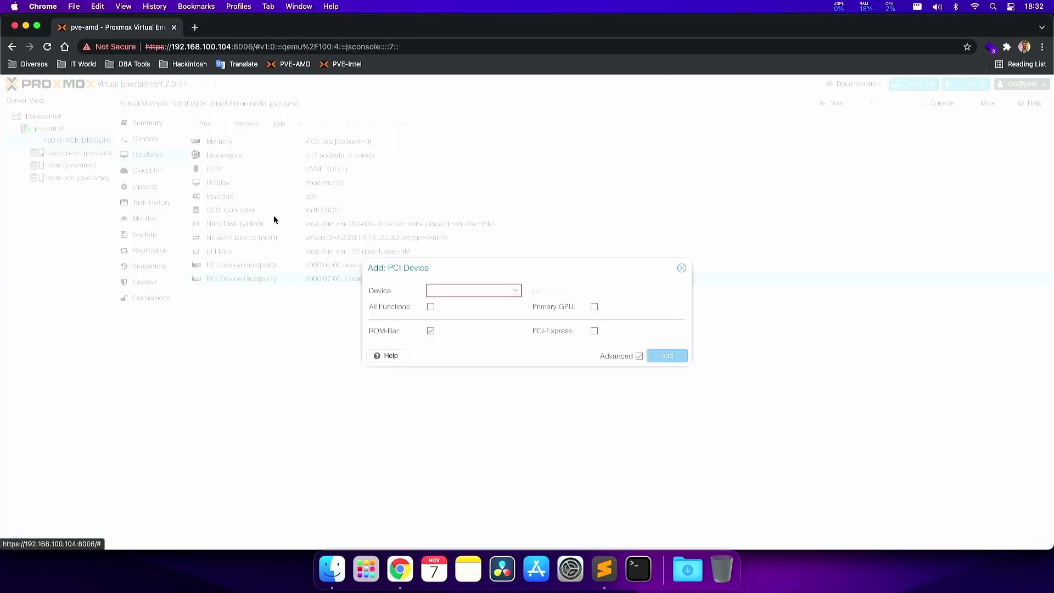
left_click(473, 291)
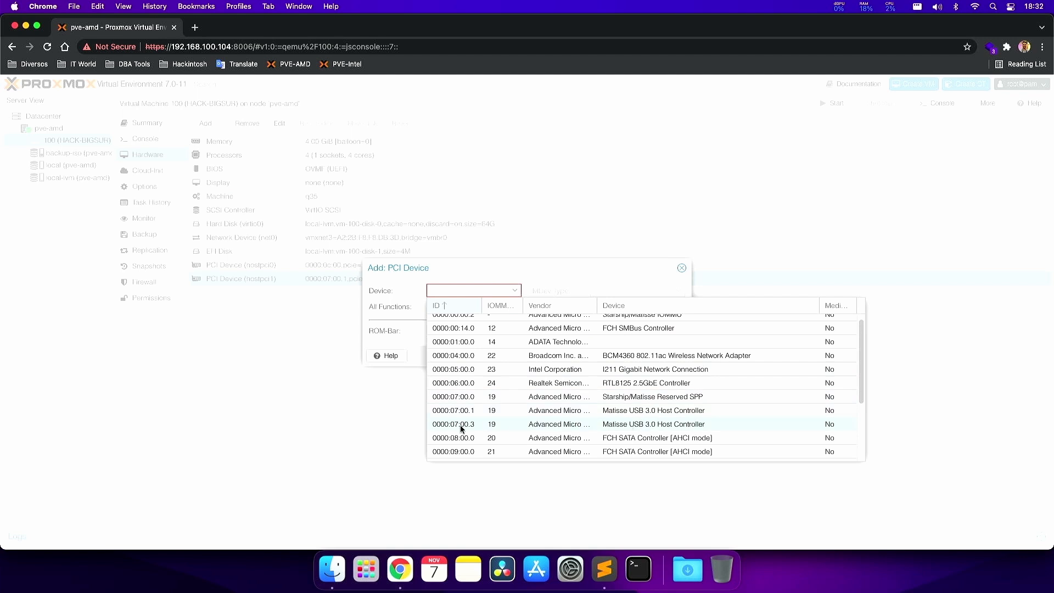
left_click(474, 423)
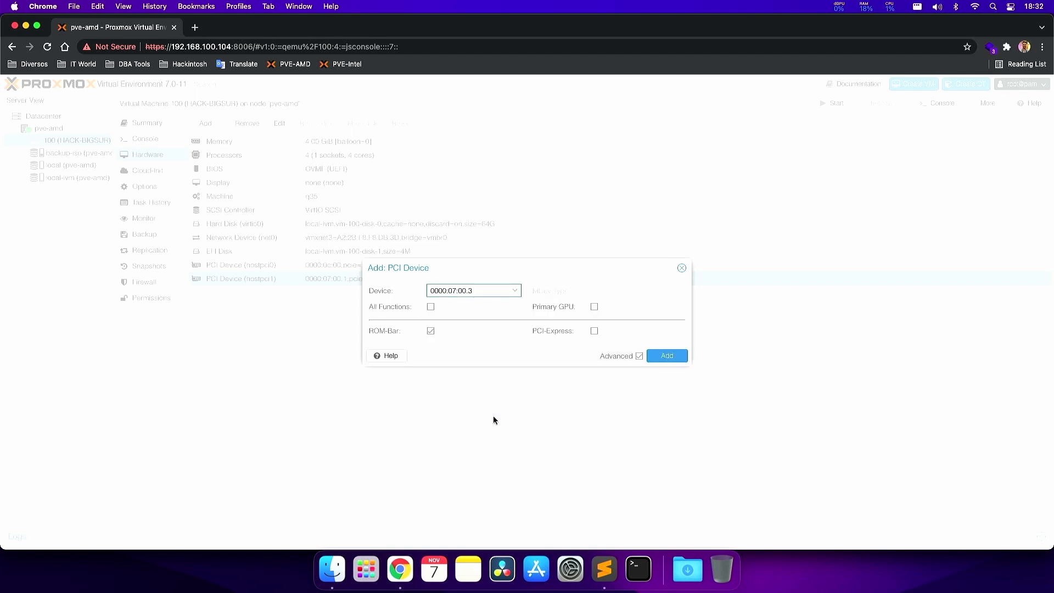
left_click(594, 331)
left_click(659, 356)
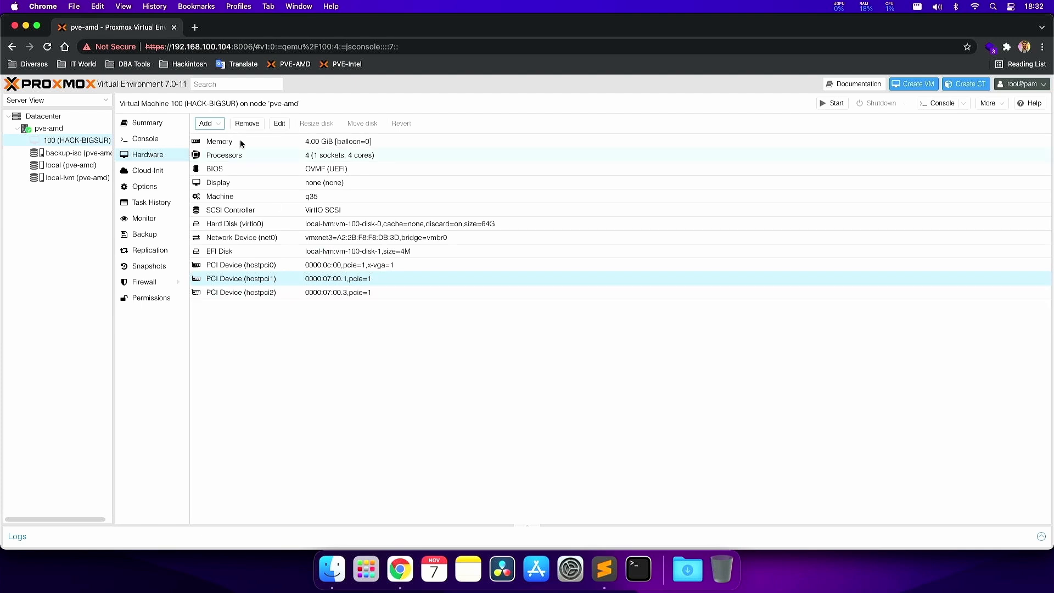
- Add 0000:0e:00.3 with PCI-Express after checking it against the notes' device list
left_click(205, 123)
left_click(230, 203)
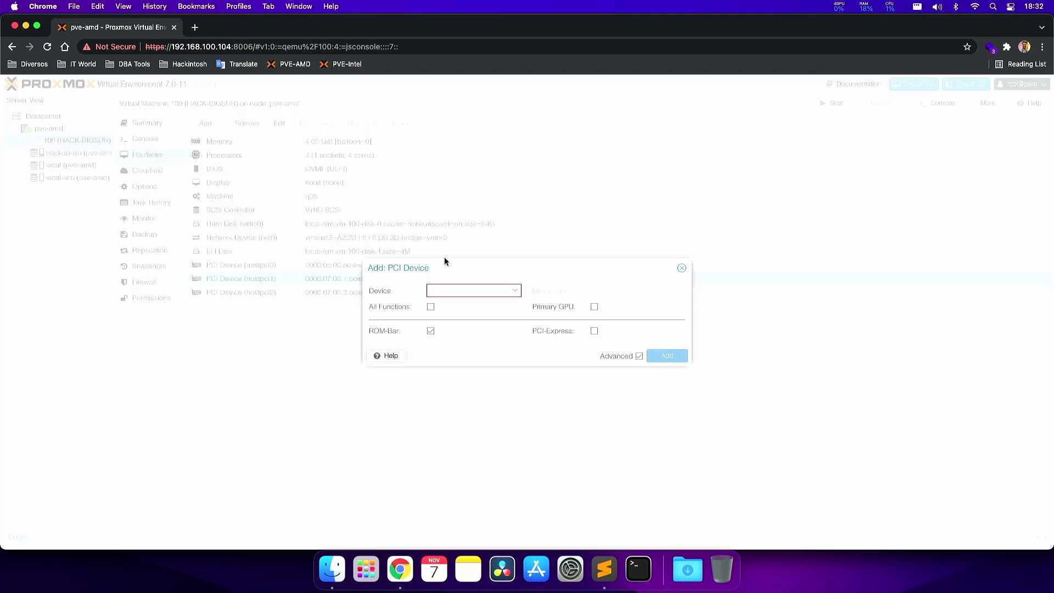
left_click(483, 290)
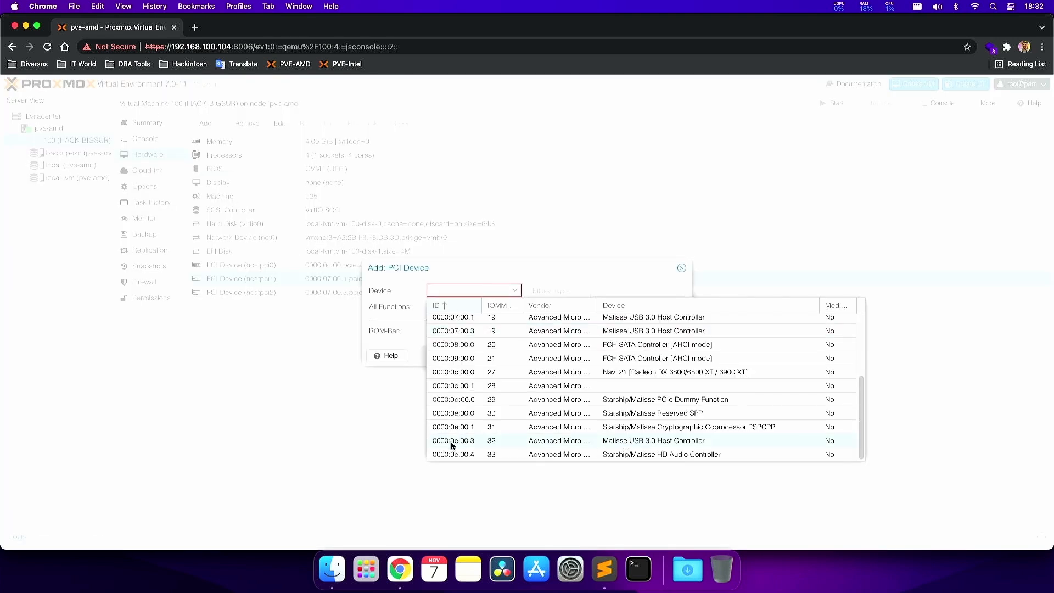
left_click(469, 445)
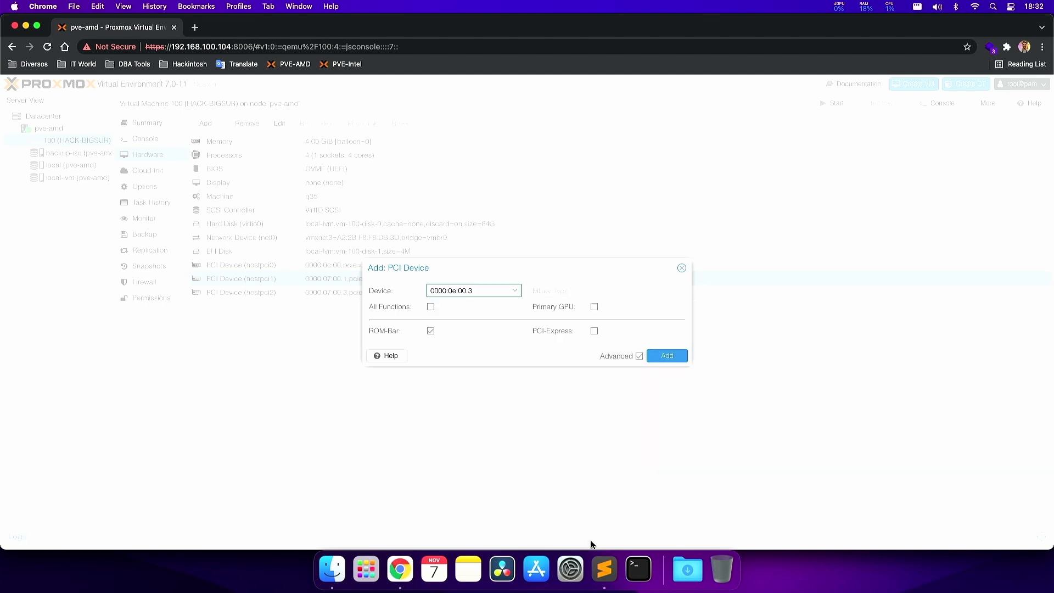
left_click(603, 568)
left_click(88, 176)
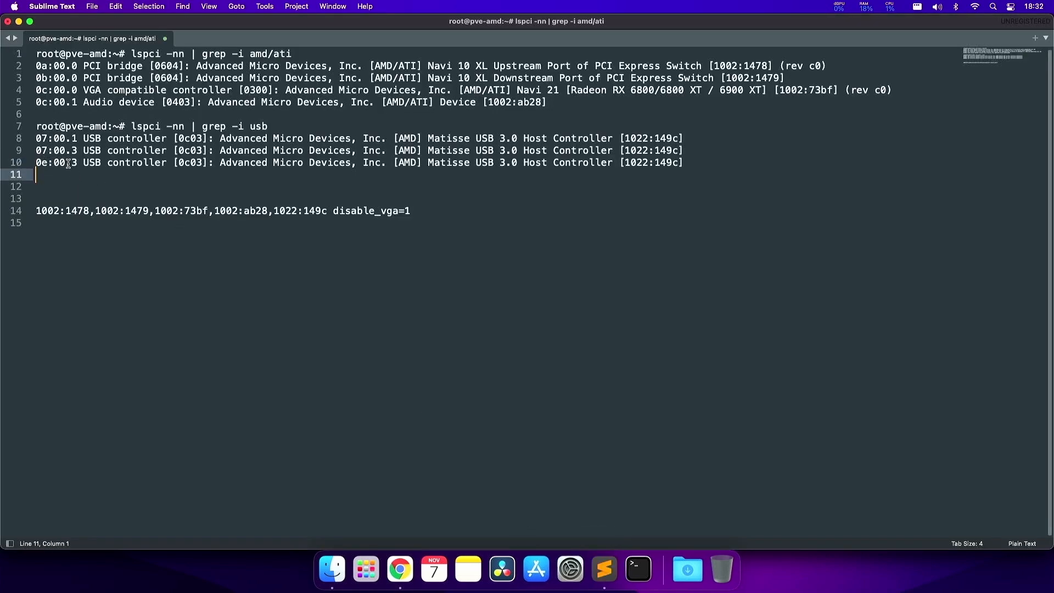
left_click(400, 569)
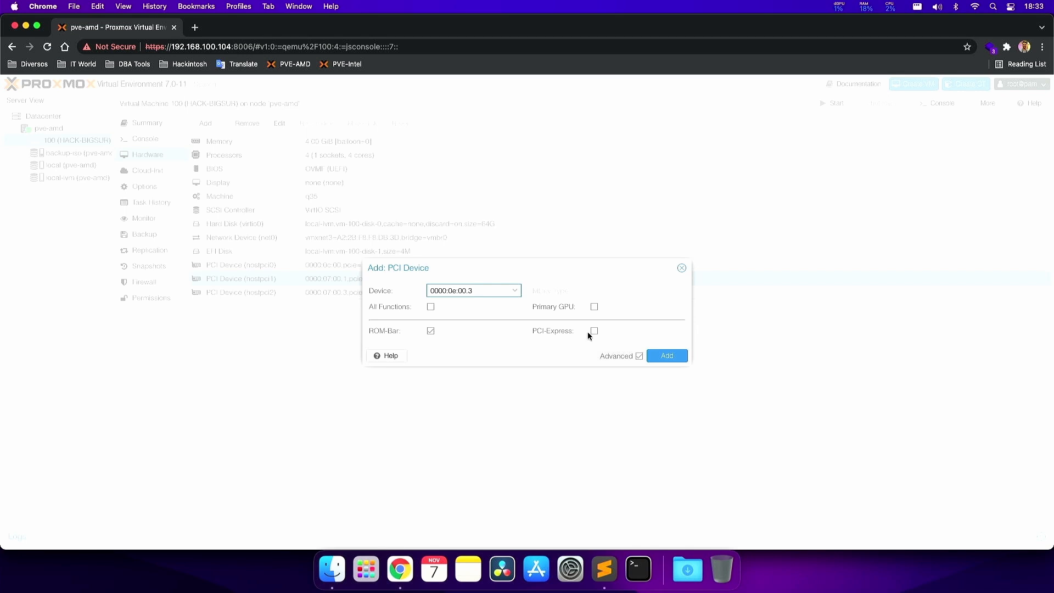
left_click(594, 331)
left_click(666, 355)
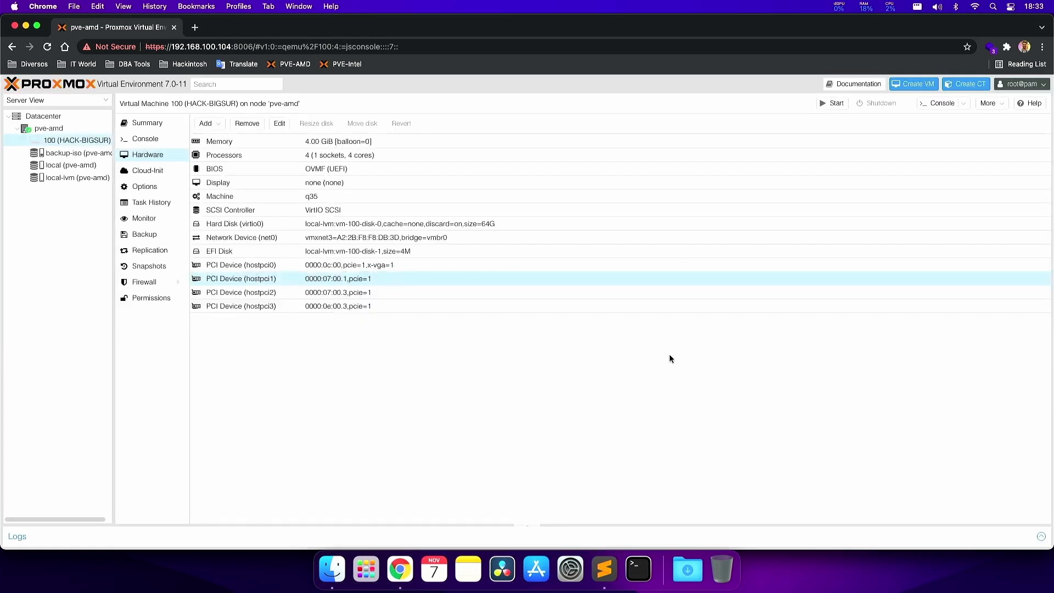
- Select each passthrough entry from hostpci3 up to hostpci0 in turn
left_click(355, 305)
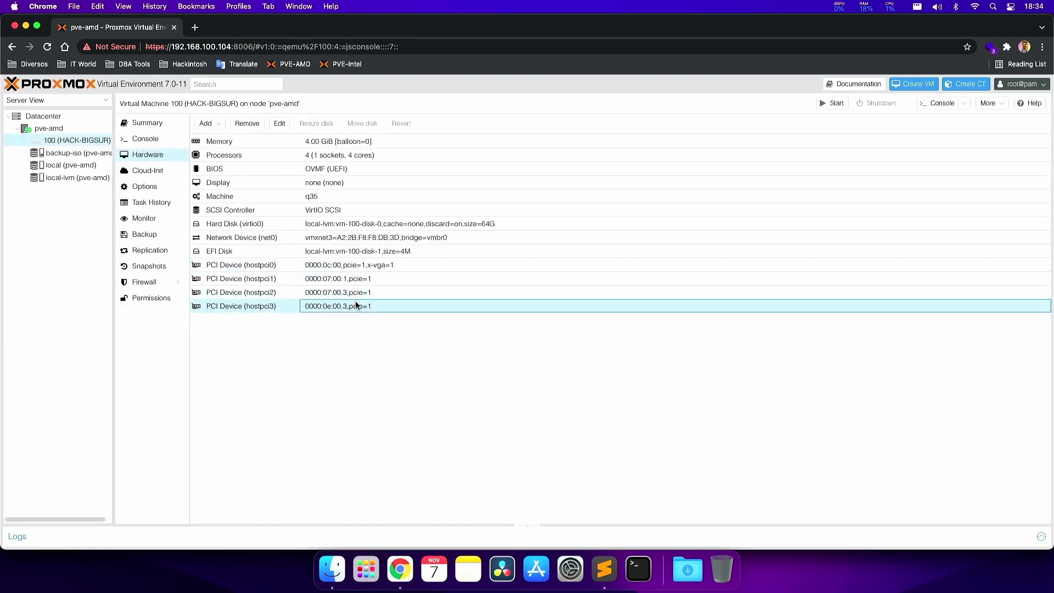
left_click(357, 295)
left_click(357, 280)
left_click(358, 294)
left_click(358, 305)
left_click(357, 296)
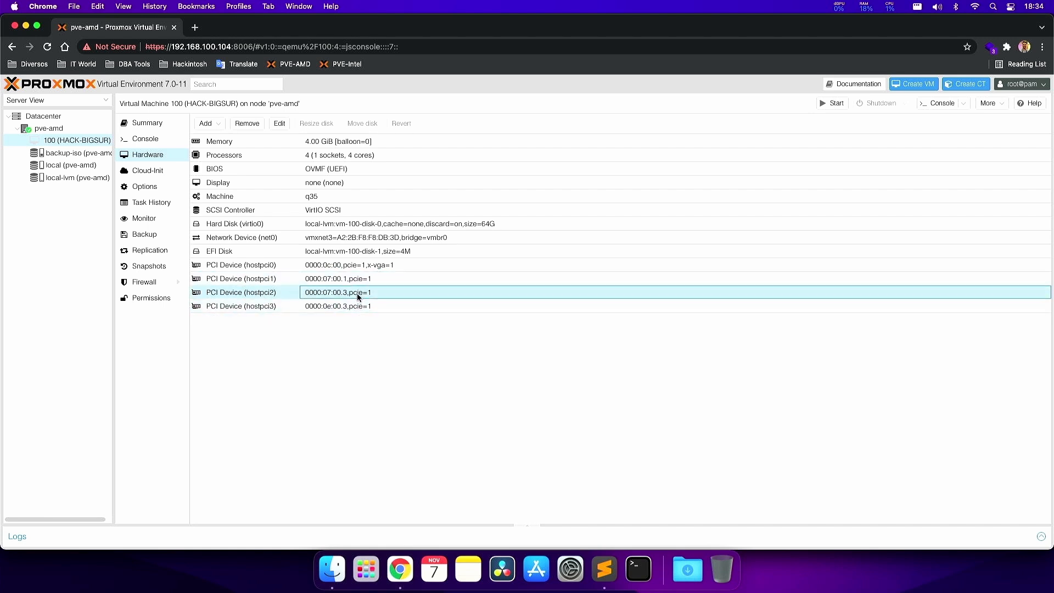
left_click(360, 281)
left_click(362, 267)
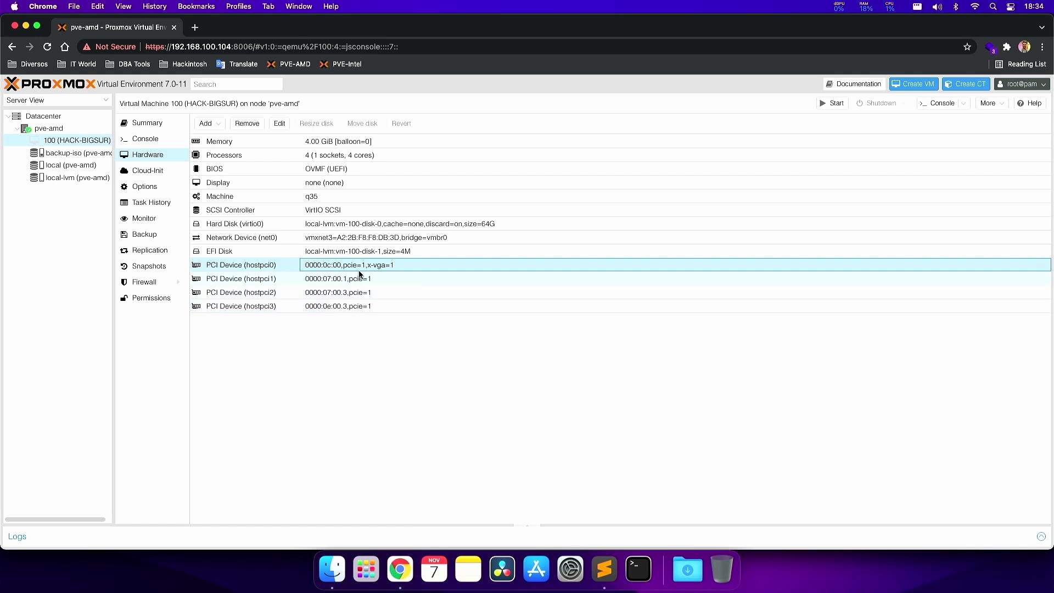
- Inspect hostpci0's settings unchanged, then minimize the browser and select RX6900XT.rom on the desktop
double_click(362, 268)
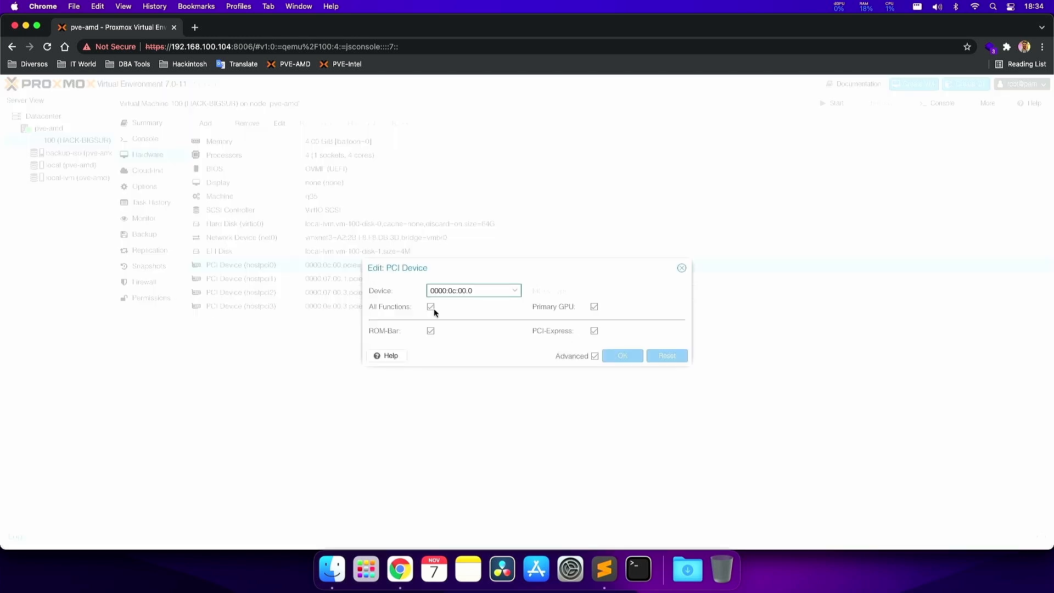
left_click(681, 268)
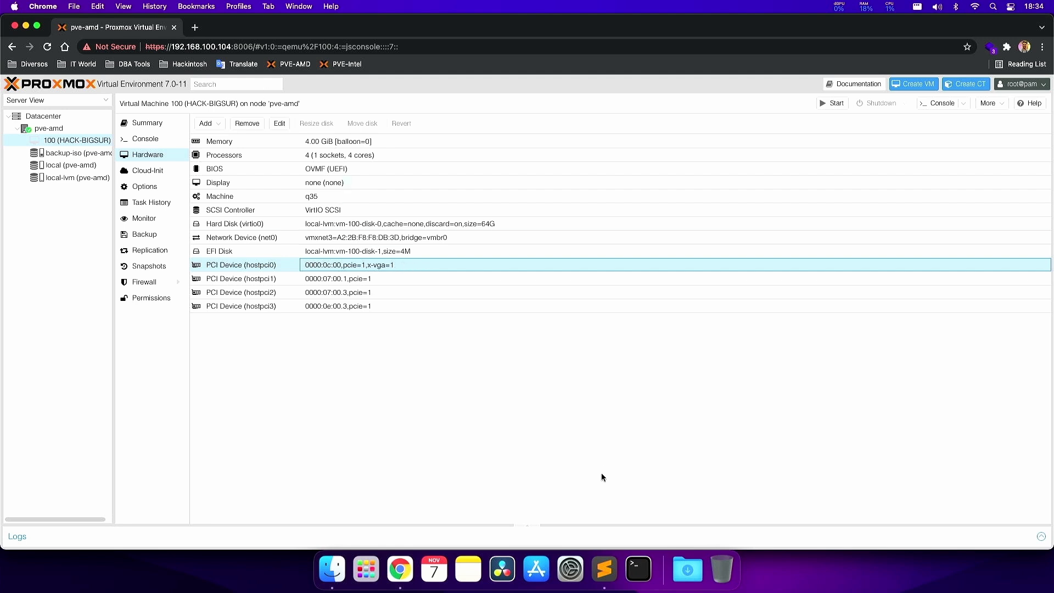
left_click(26, 26)
left_click(341, 46)
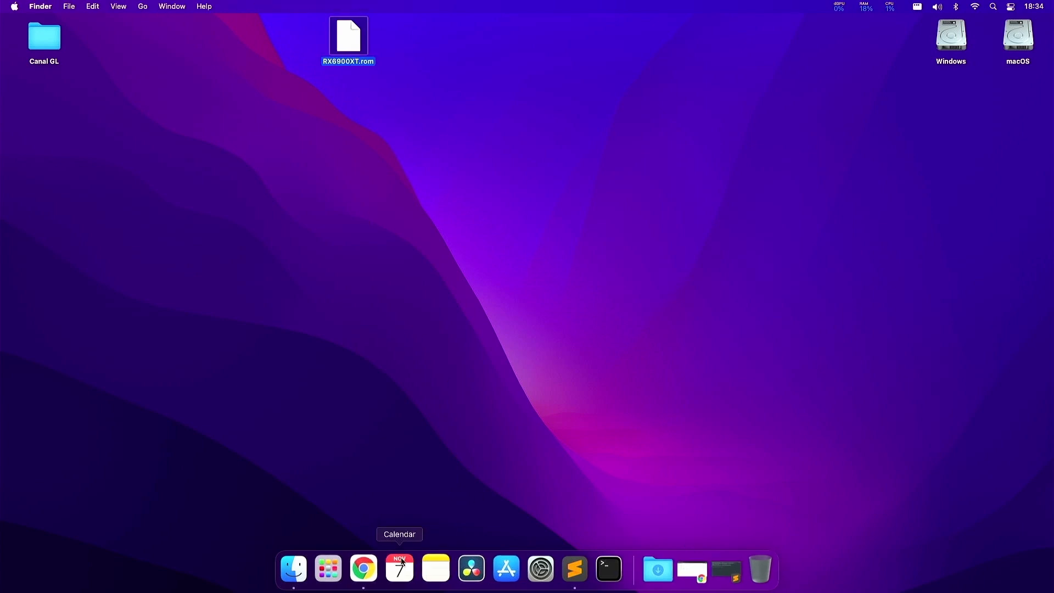
- Search the web for 'transmit panic' and open Panic's Transmit 5 page
left_click(365, 569)
key("super+t")
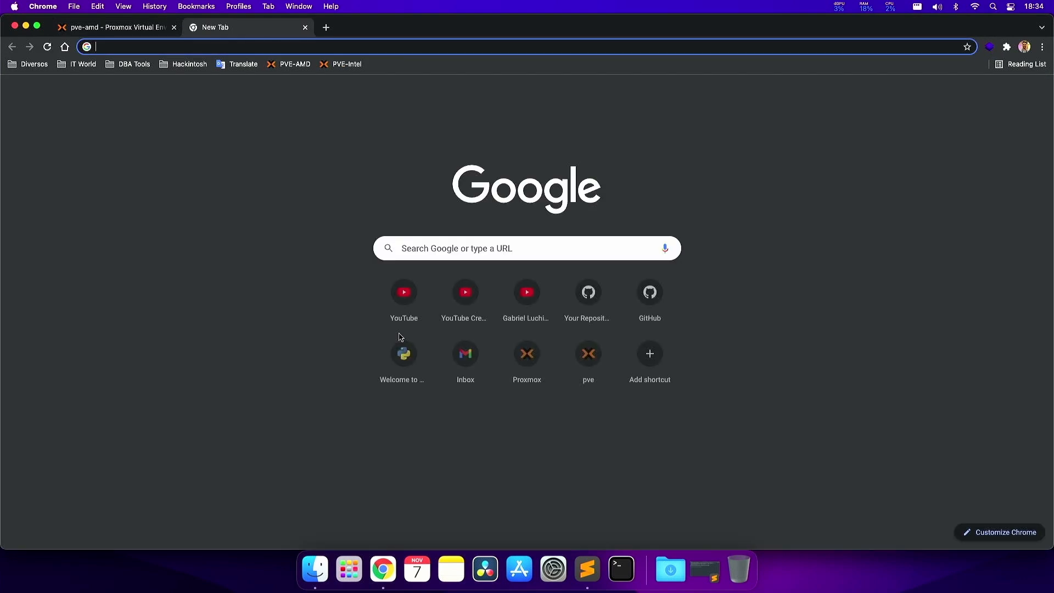
type("transmit panic")
key("Return")
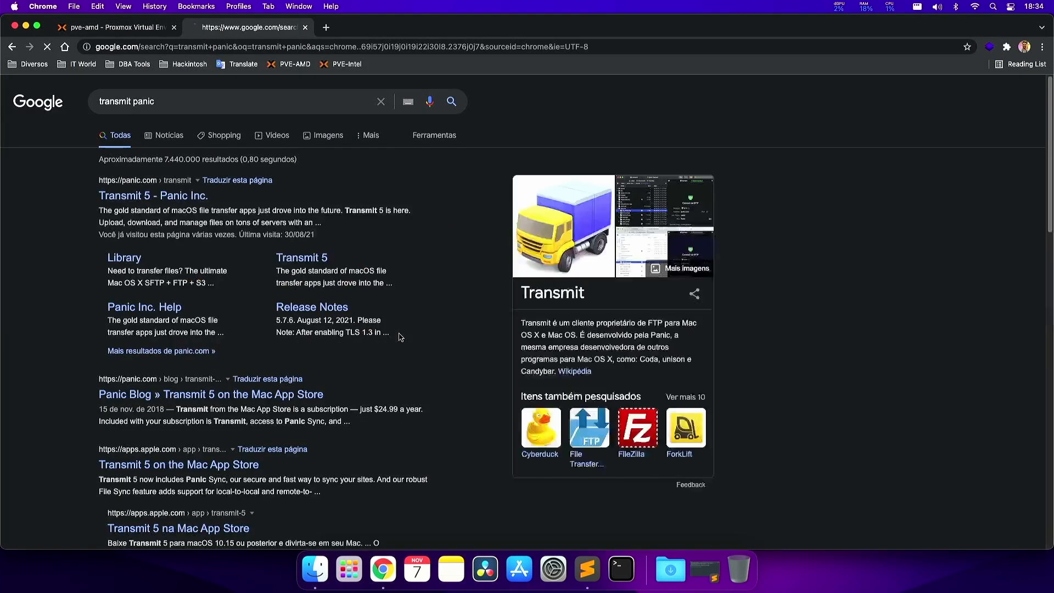
left_click(192, 204)
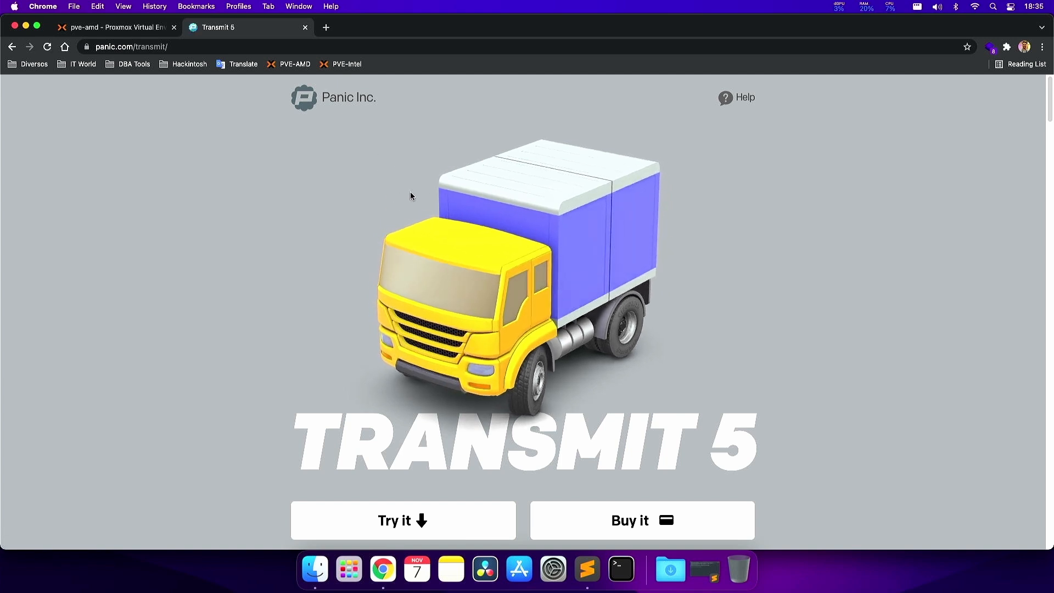
- Search for 'winscp' in a new tab and open the WinSCP download page
left_click(326, 27)
type("w")
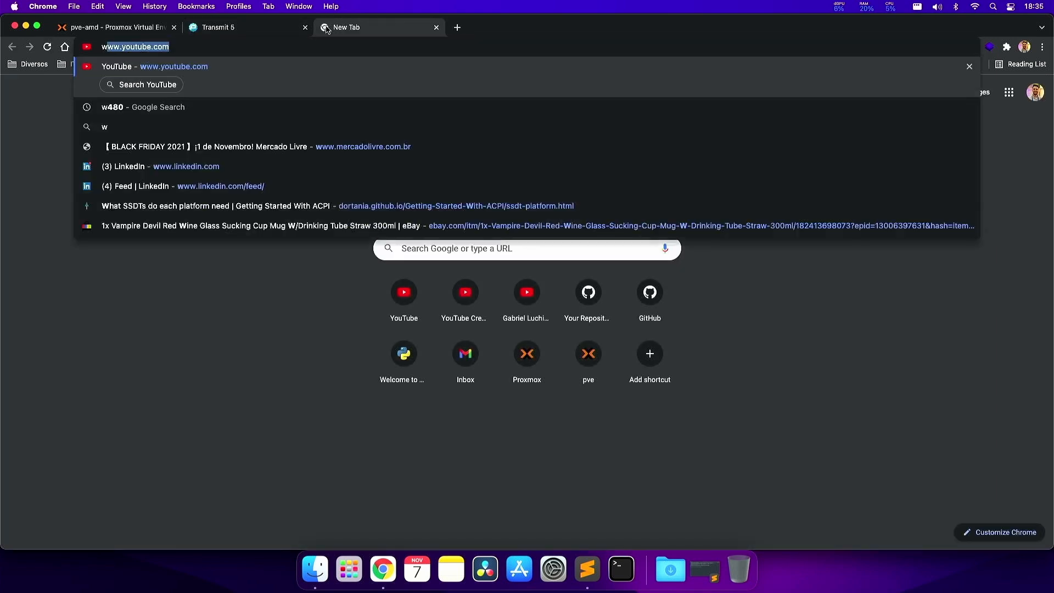
type("inscp")
key("Return")
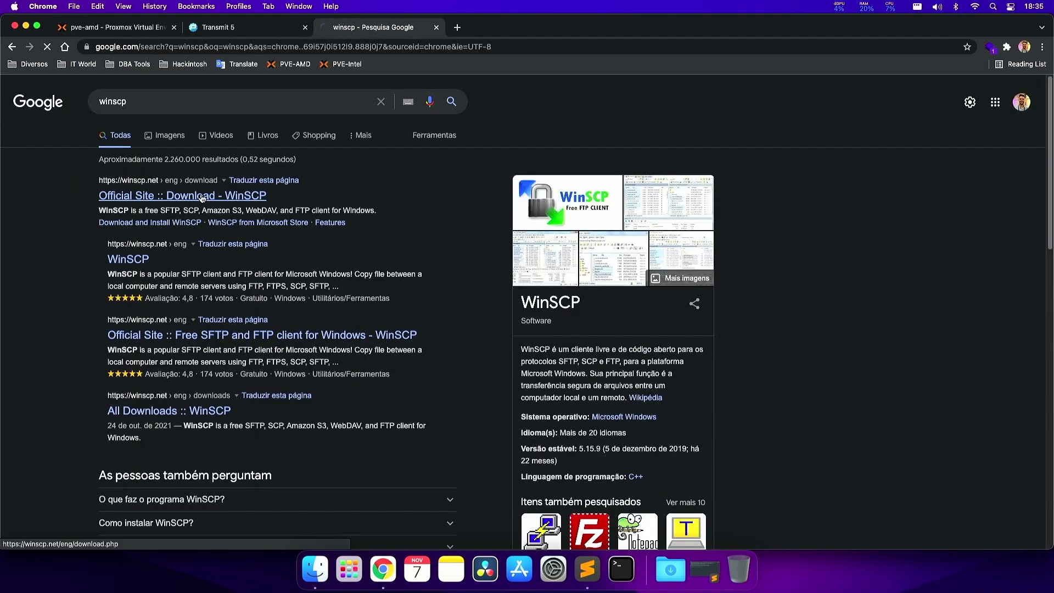
left_click(202, 197)
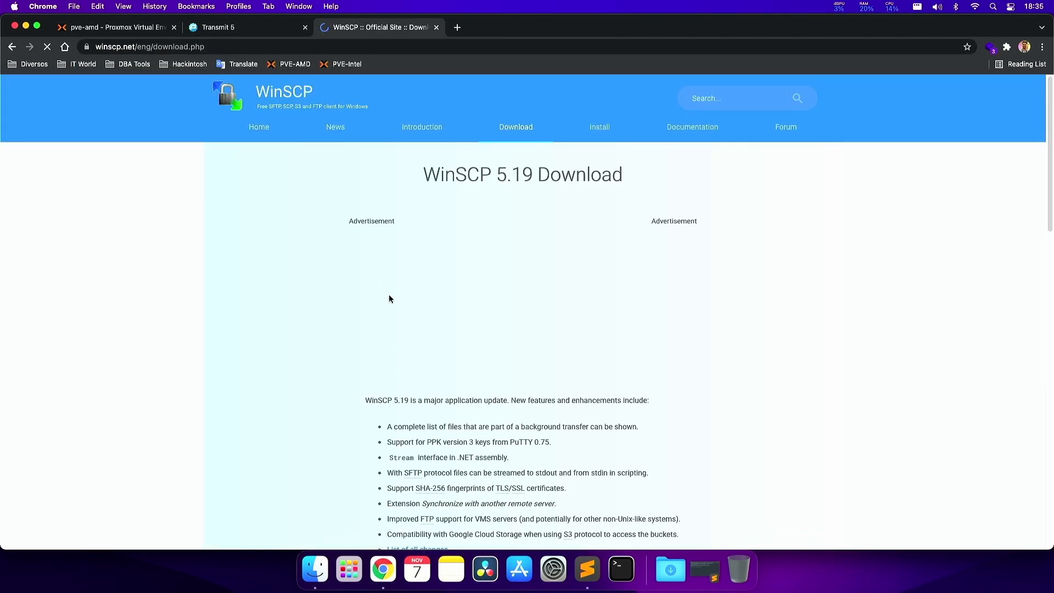
scroll(389, 299, "down", 3)
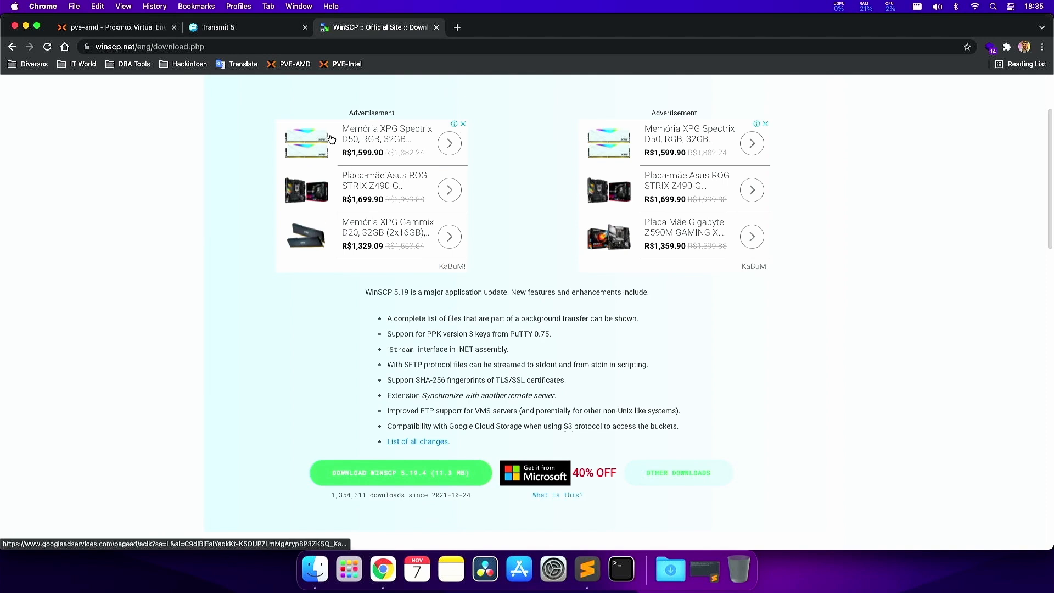
- Download the Transmit trial from its page and close the Transmit and WinSCP tabs
left_click(235, 26)
scroll(384, 362, "down", 3)
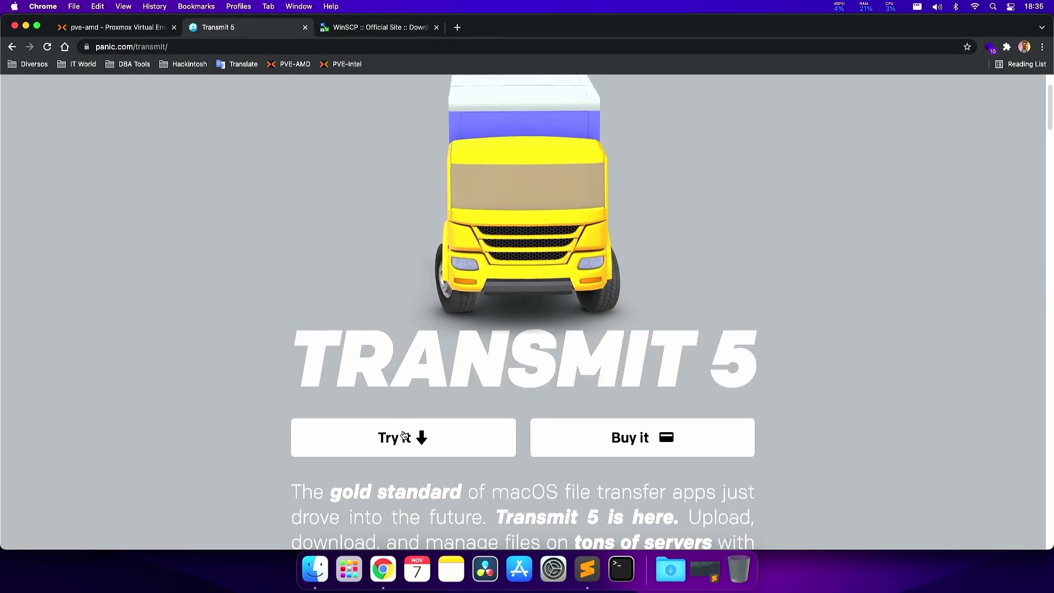
left_click(429, 438)
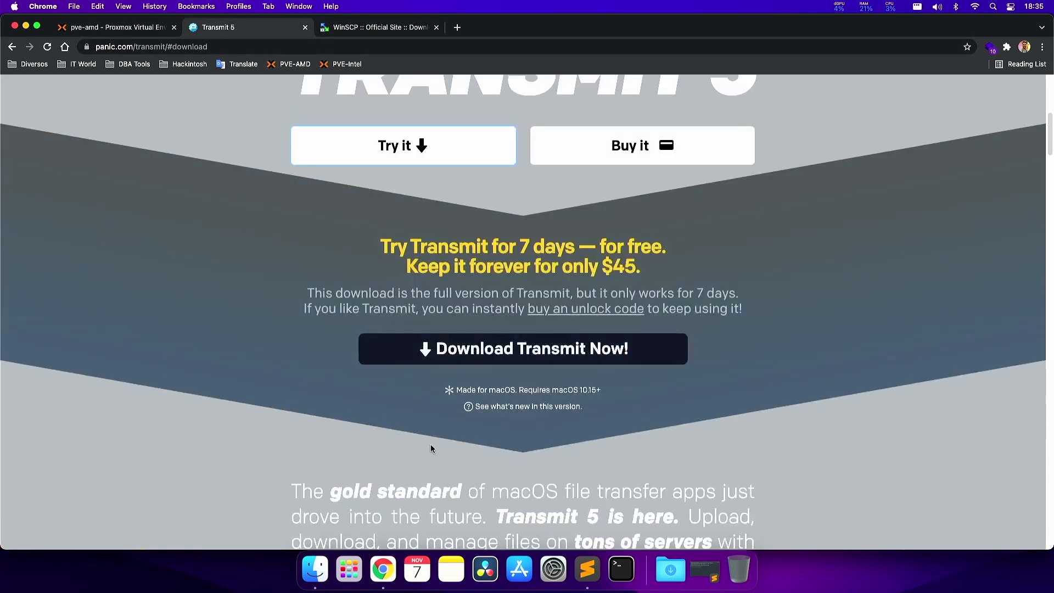
left_click(527, 355)
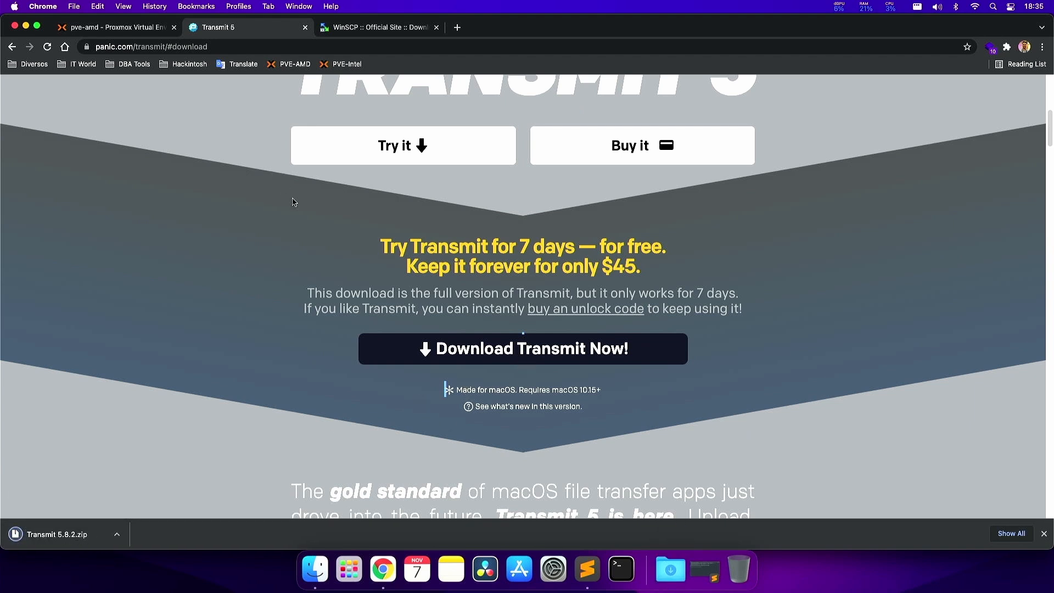
key("super+w")
key("super+w")
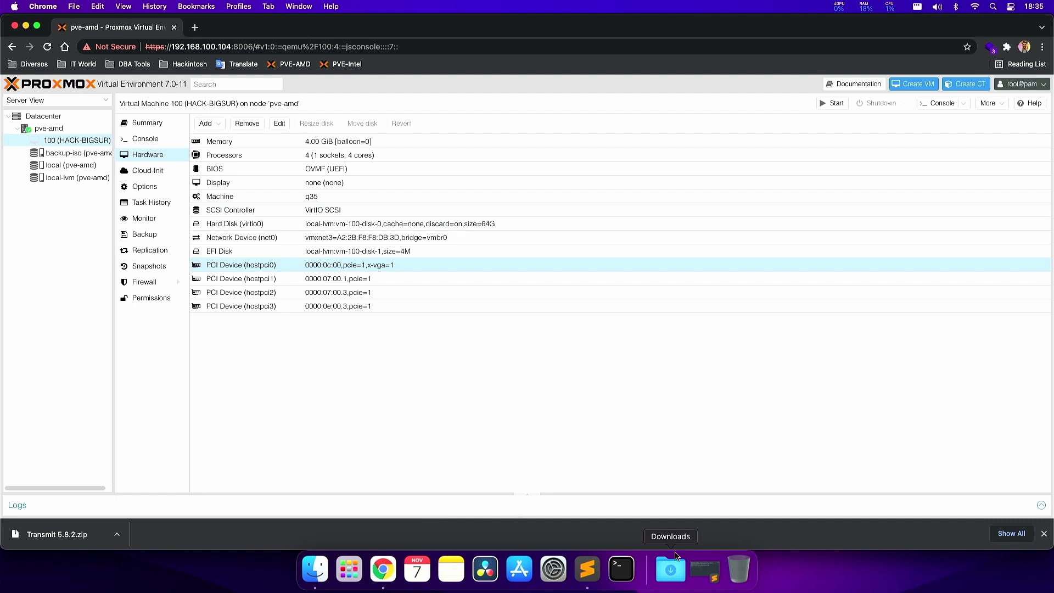
- Show Downloads in Finder, then unzip and launch Transmit.app, confirming the prompt
right_click(666, 576)
left_click(688, 528)
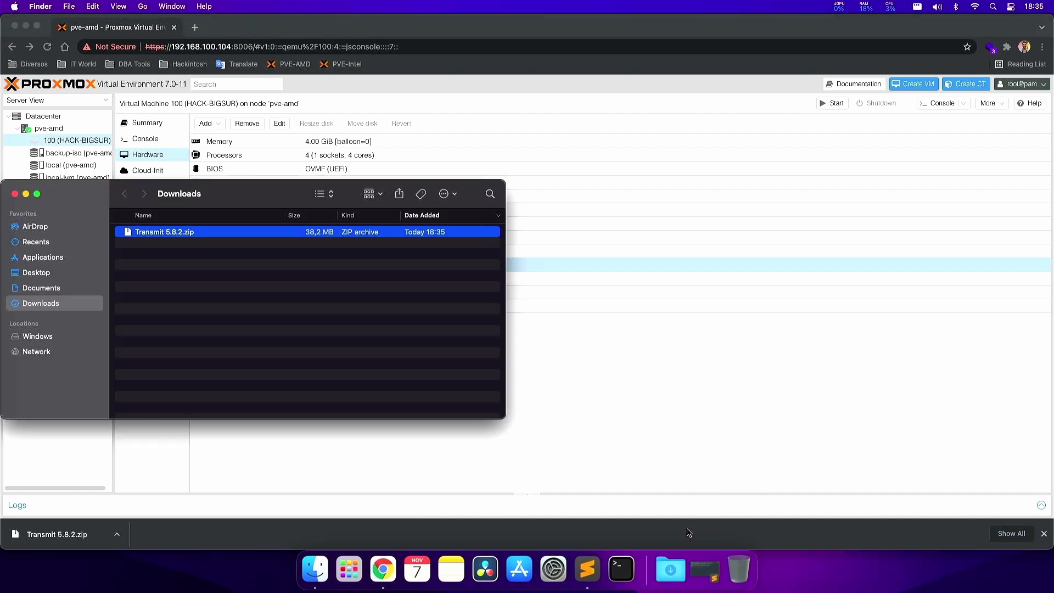
key("super+o")
key("super+o")
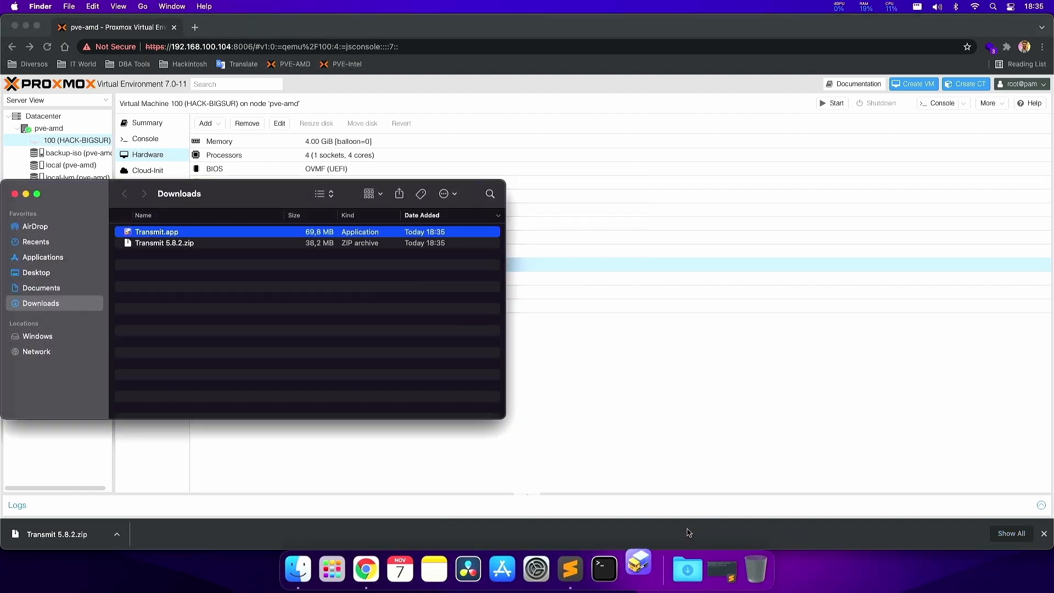
left_click(526, 234)
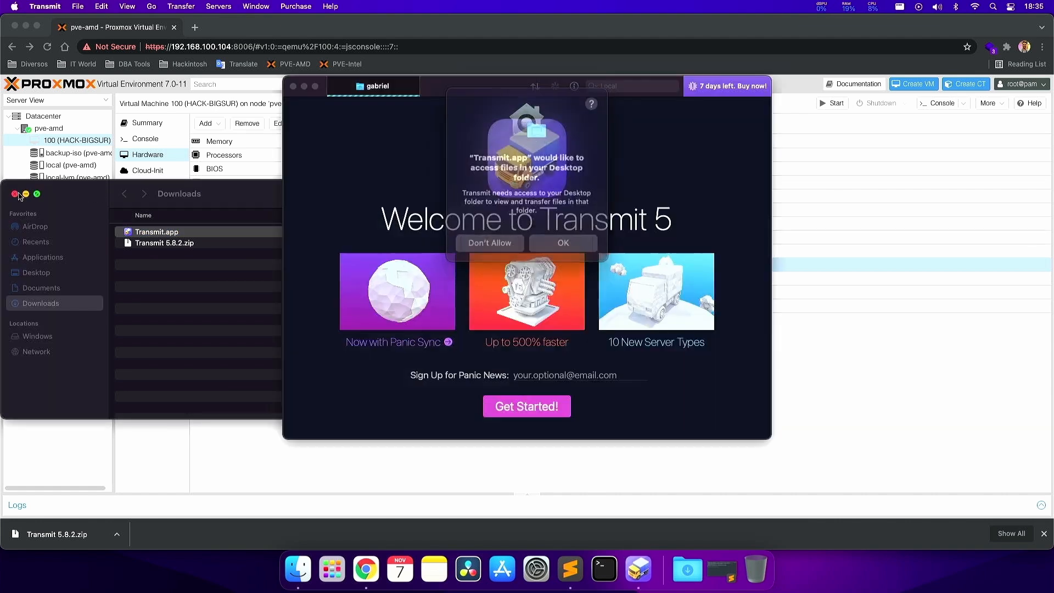
- Get past Transmit's welcome screen and enter server address 192.168.100.104
left_click(567, 238)
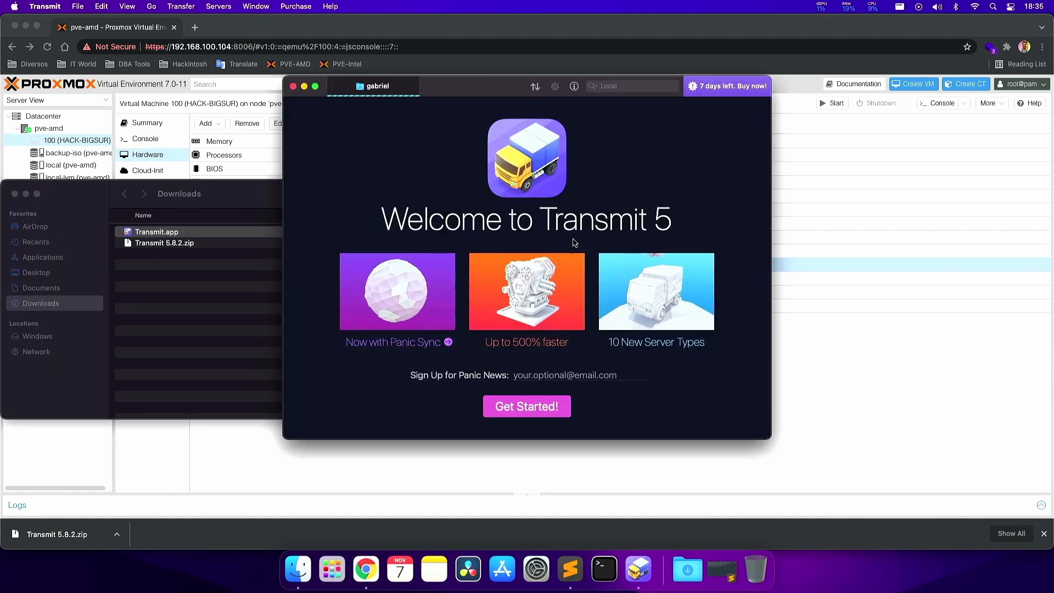
left_click(526, 407)
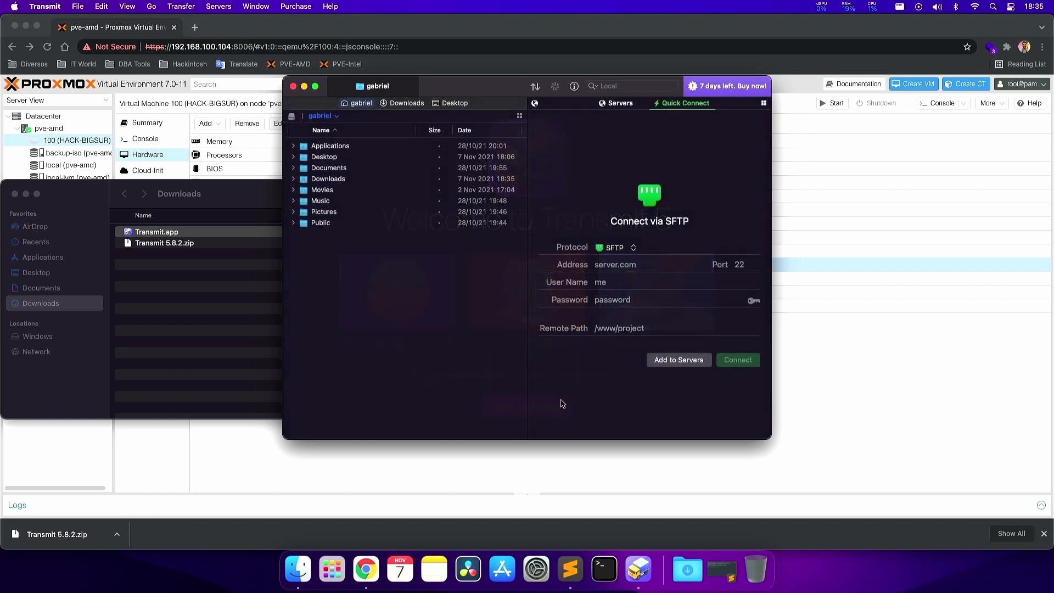
left_click(626, 266)
type("192.168.100.")
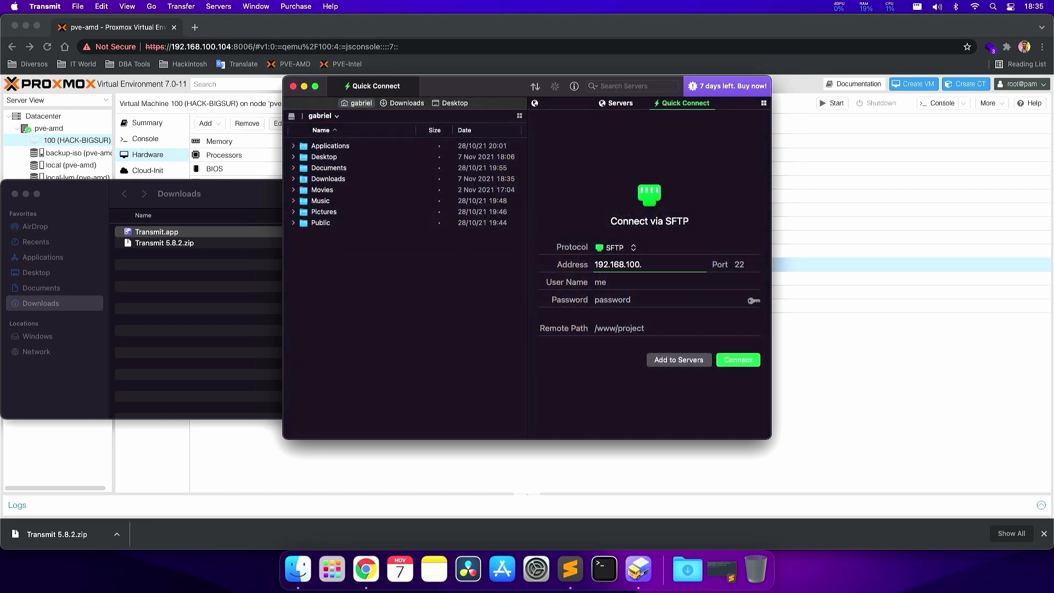
type("104")
left_click(260, 46)
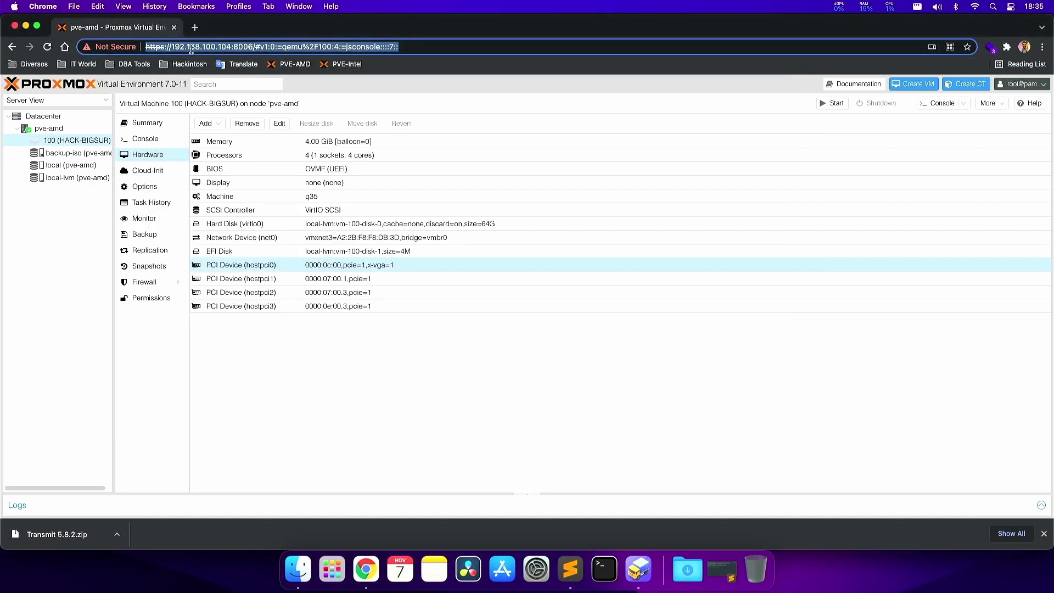
key("super+Tab")
- Log in as root with the account password and accept the changed host key
left_click(639, 282)
type("root")
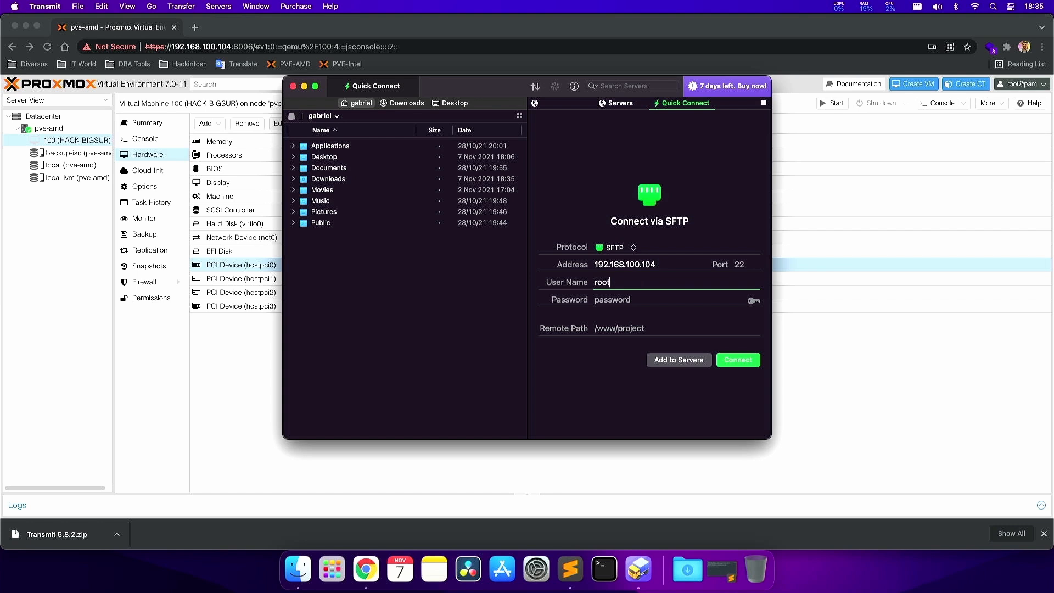
key("Tab")
type("root")
key("Return")
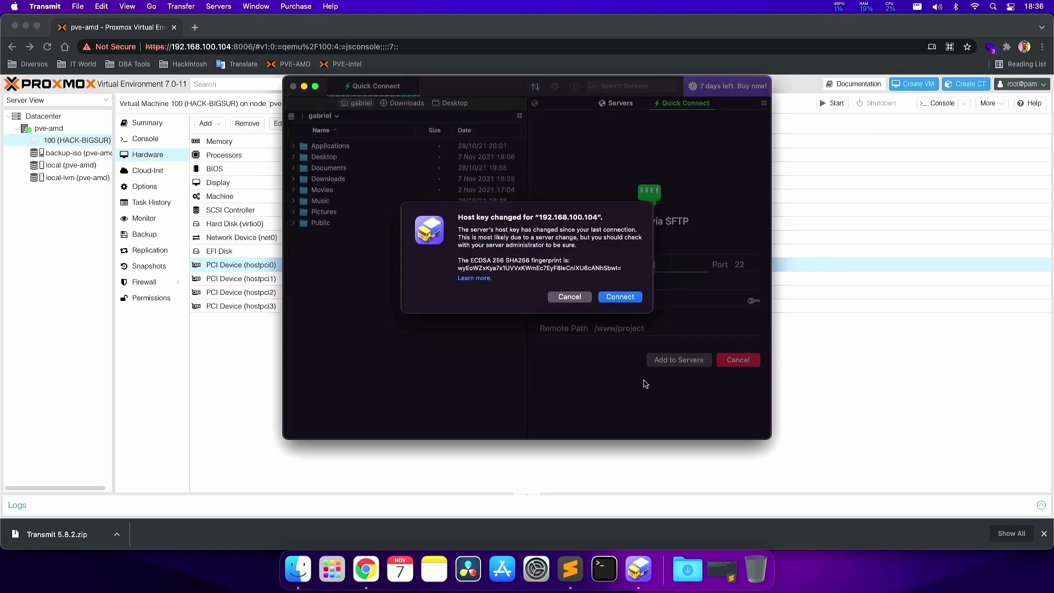
left_click(616, 293)
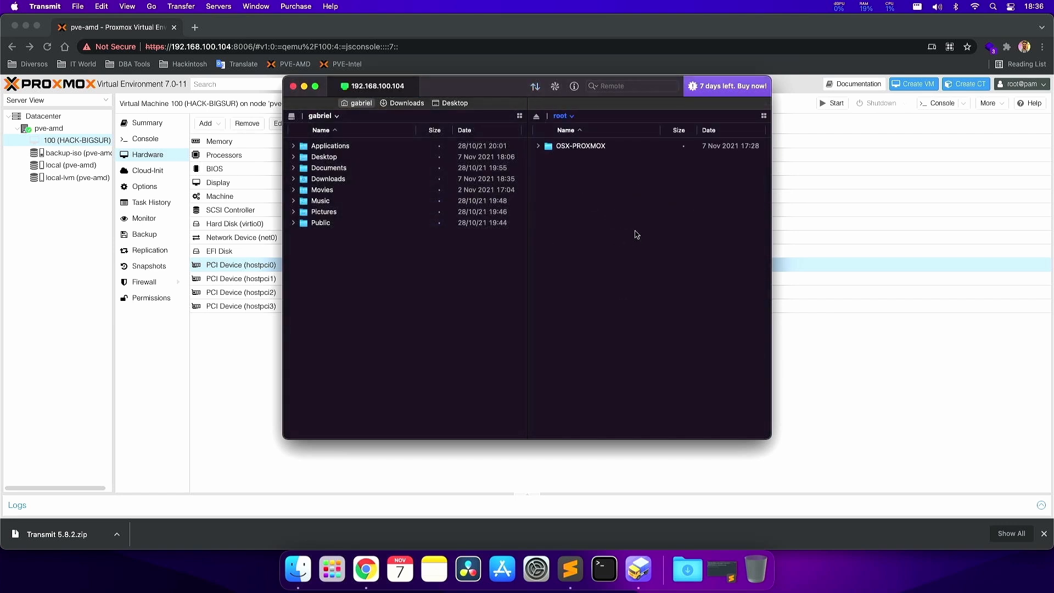
- Browse the remote pane to /usr/share/kvm and the local pane to Desktop, selecting RX6900XT.rom
left_click(564, 117)
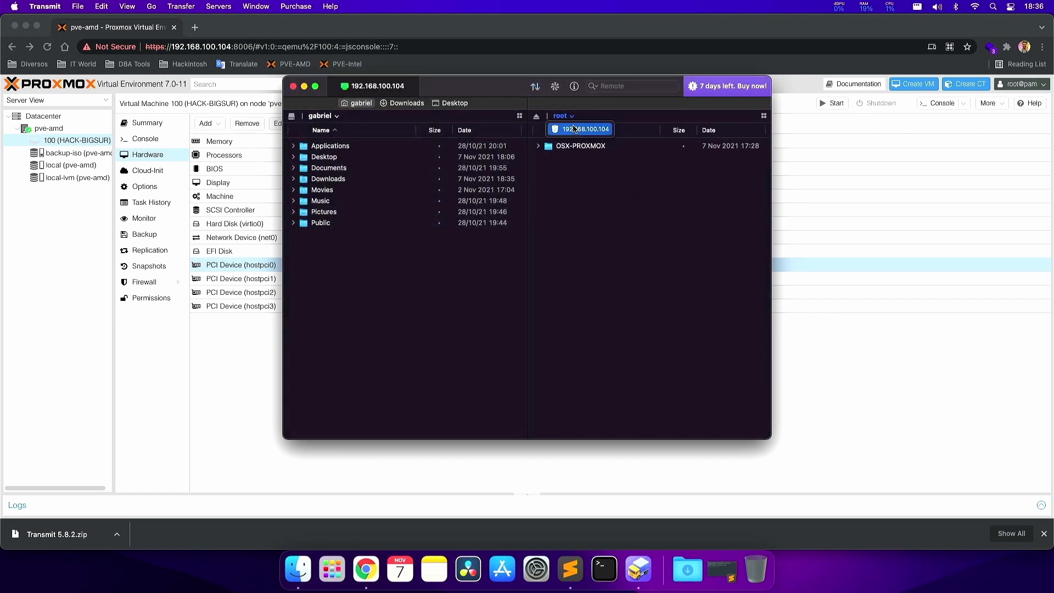
left_click(581, 131)
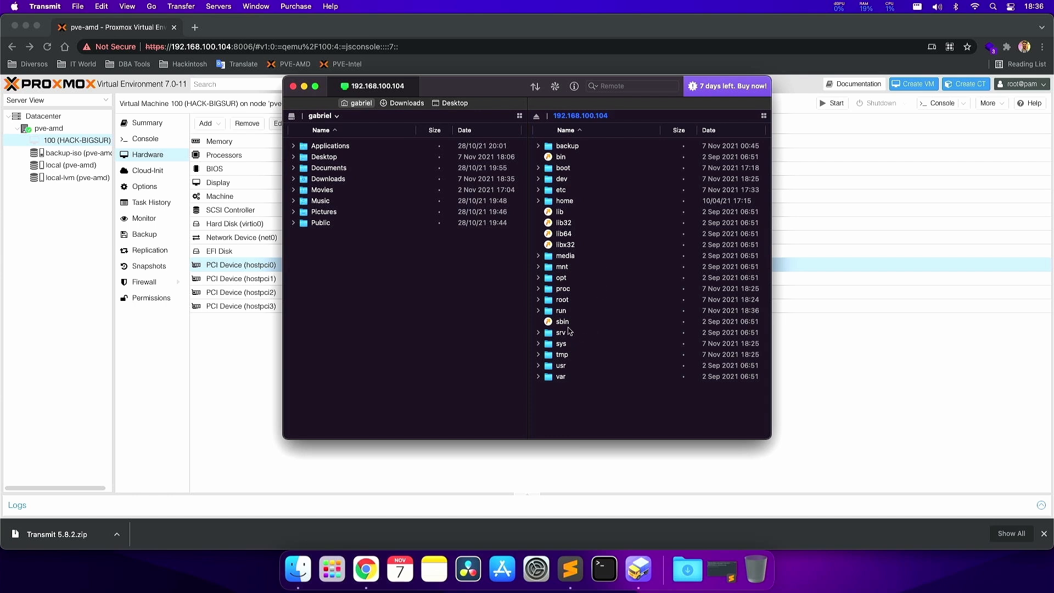
double_click(564, 367)
double_click(577, 261)
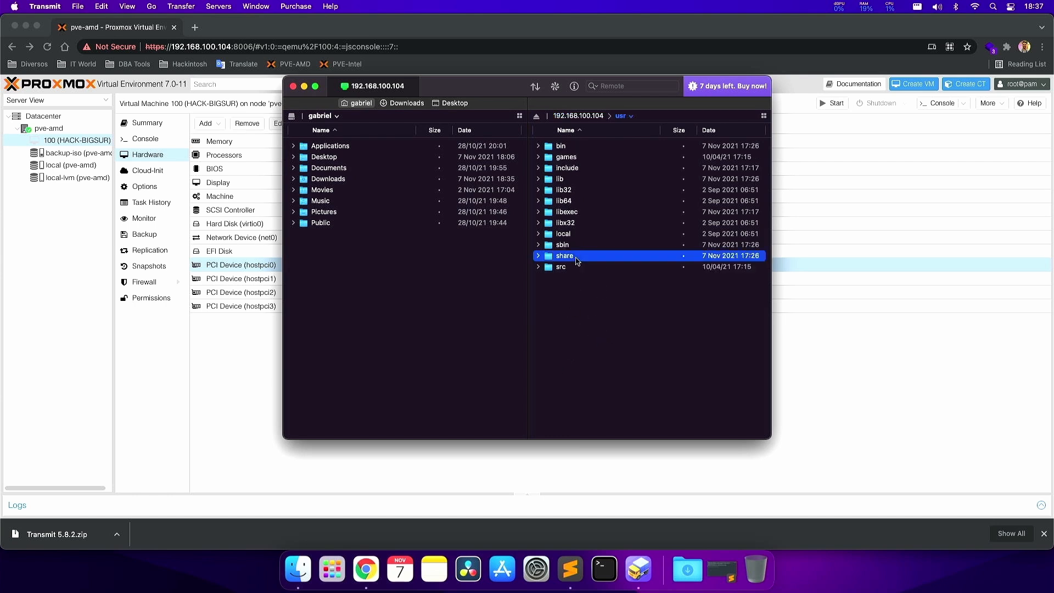
left_click(589, 189)
scroll(589, 219, "down", 6)
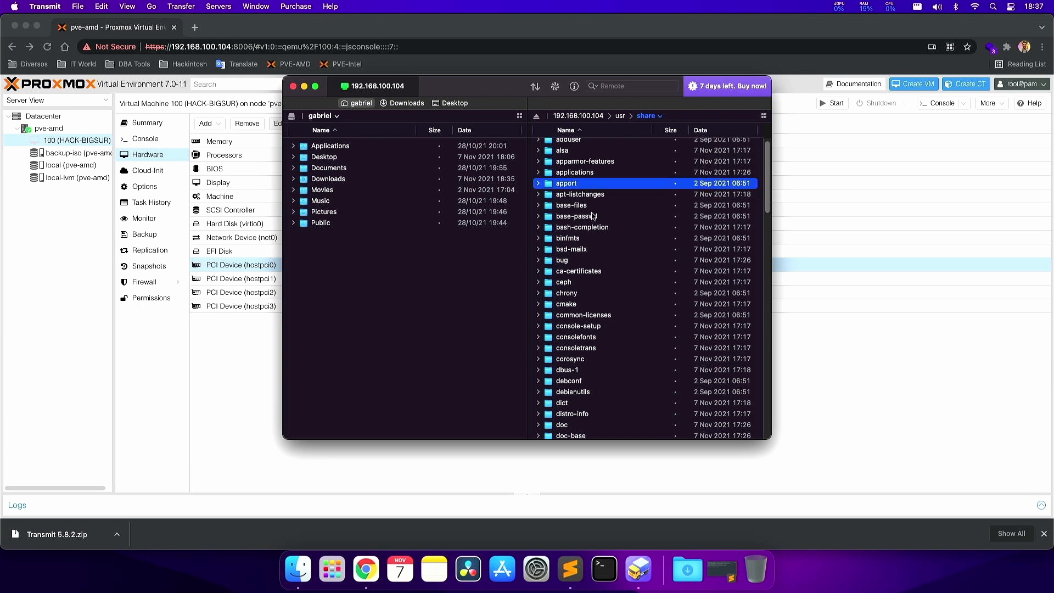
scroll(588, 249, "down", 5)
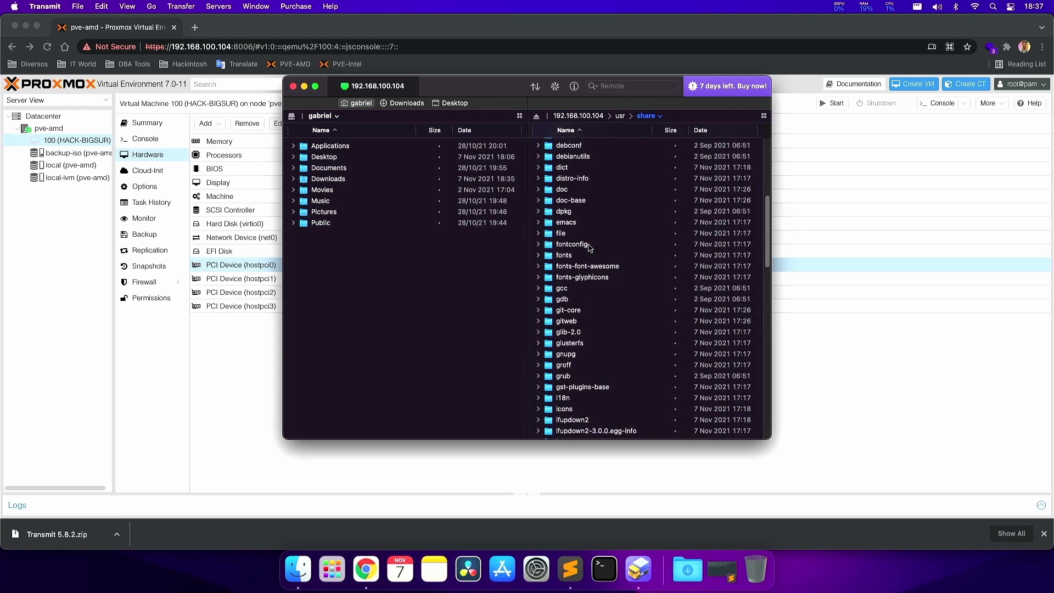
type("kvm")
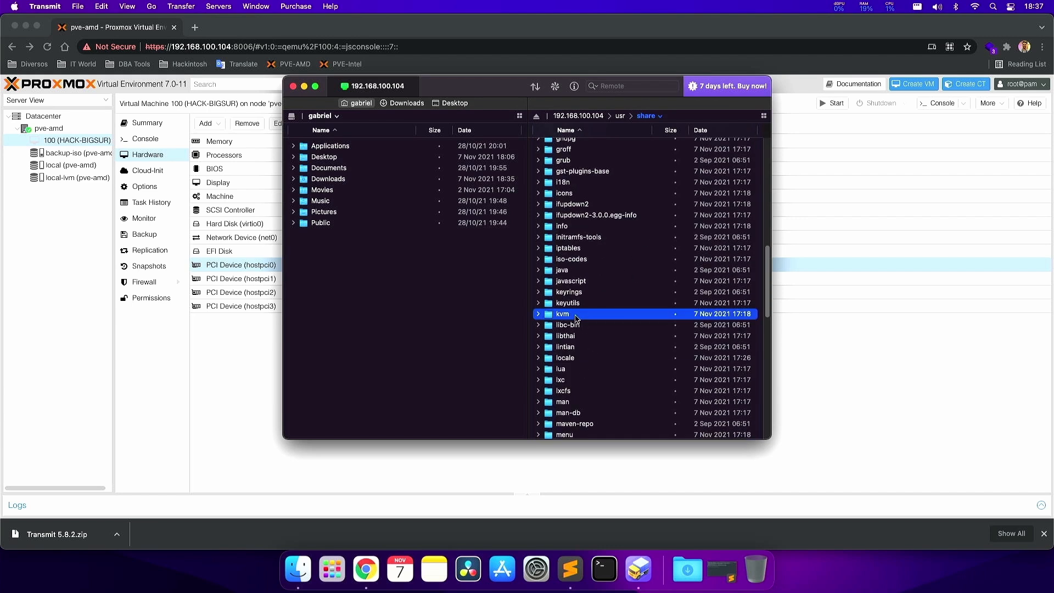
double_click(568, 317)
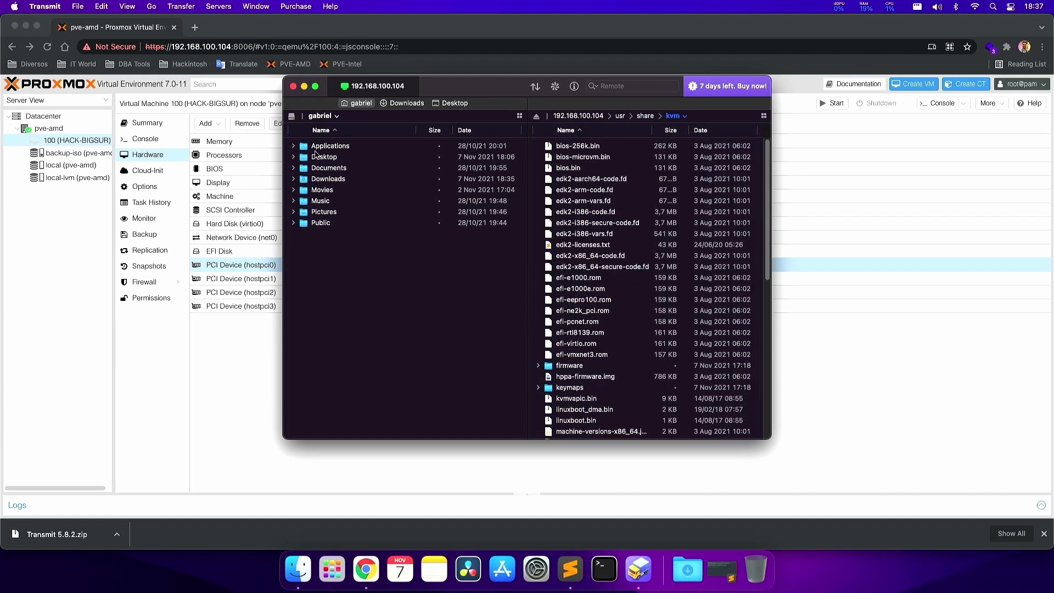
double_click(336, 159)
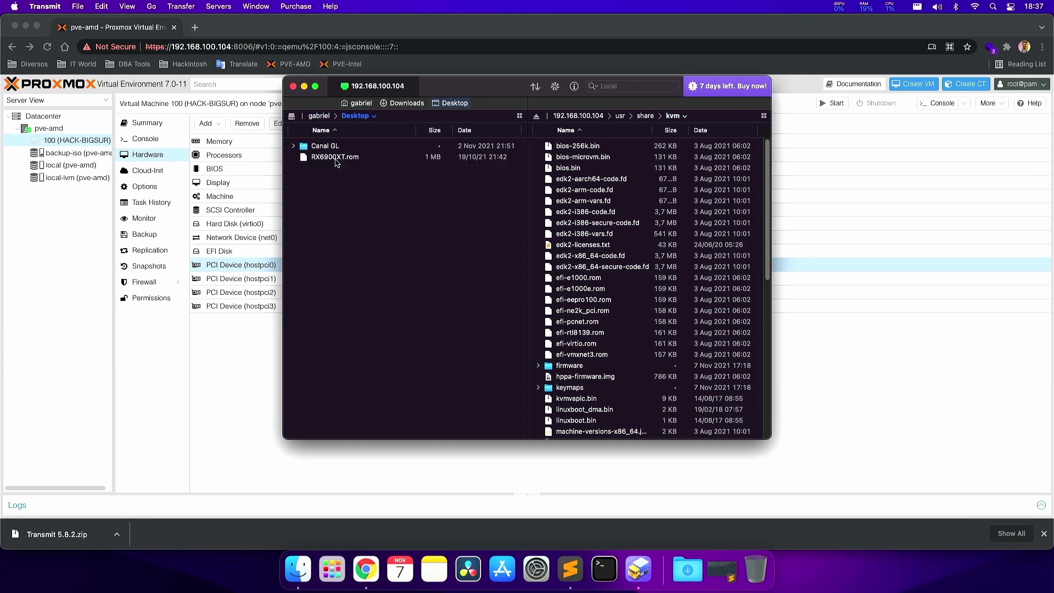
left_click(332, 158)
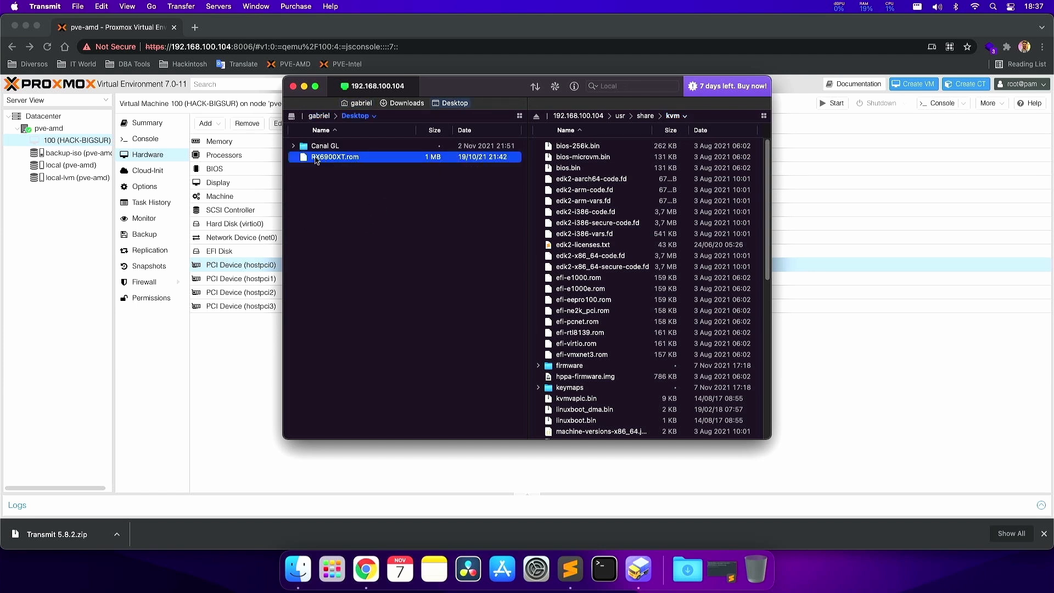
- Drag RX6900XT.rom into the remote kvm folder and verify the upload in the activity list
left_click_drag(319, 159, 626, 219)
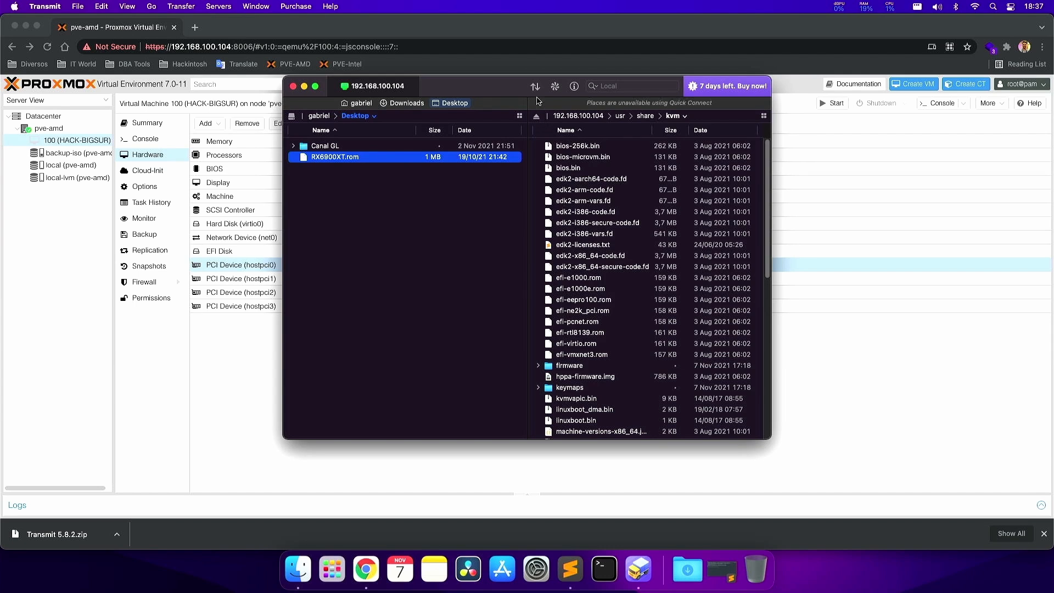
left_click(590, 233)
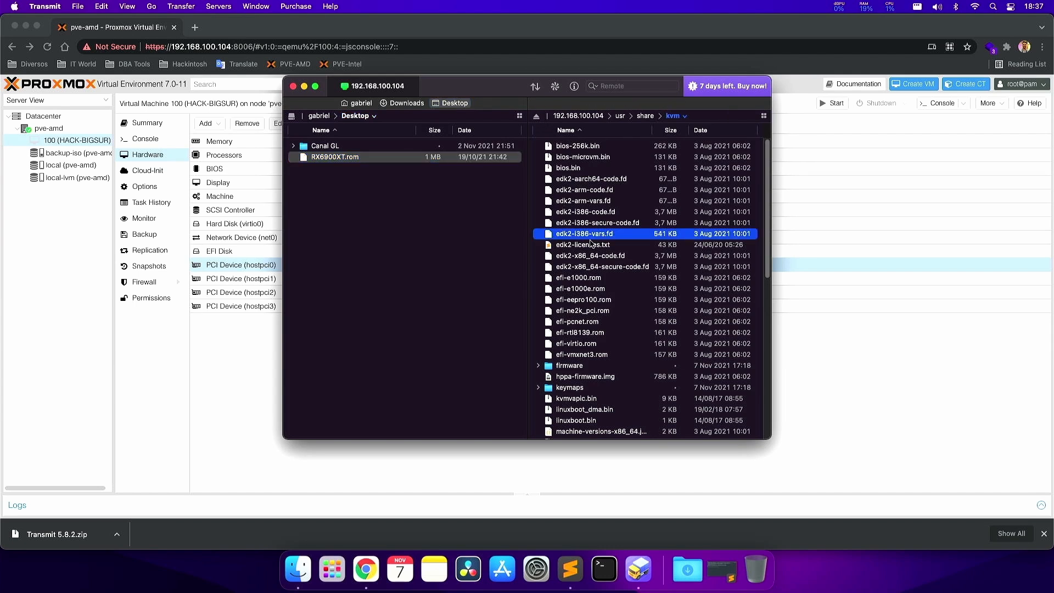
left_click(535, 88)
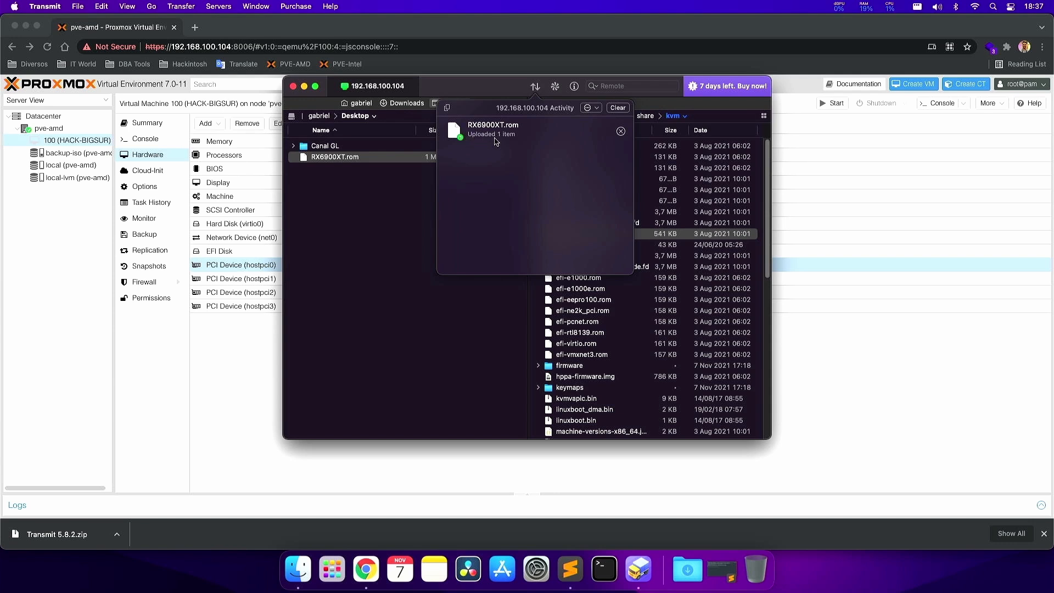
left_click(520, 97)
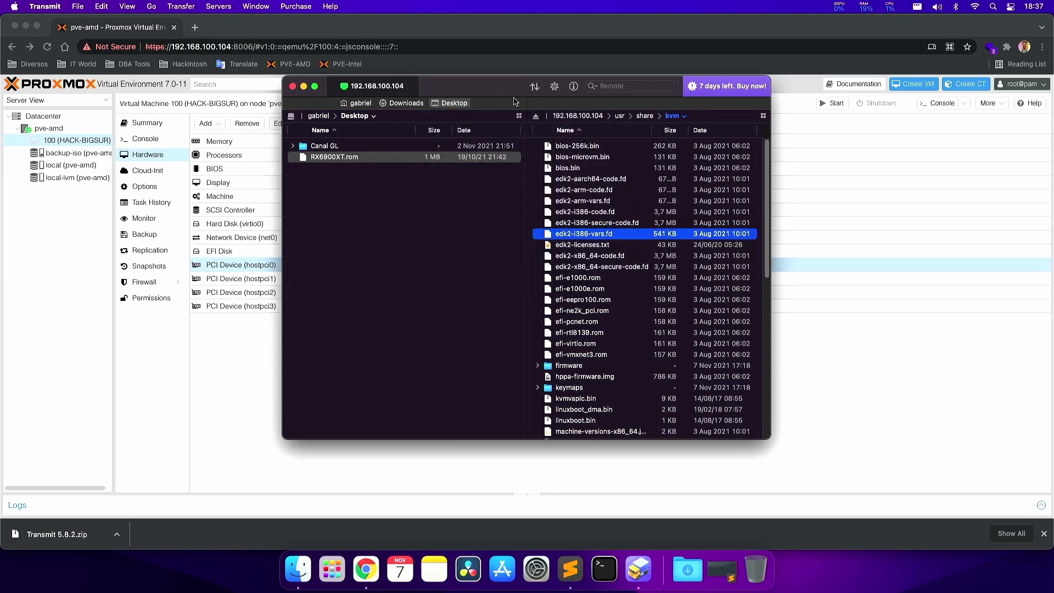
left_click_drag(468, 89, 461, 114)
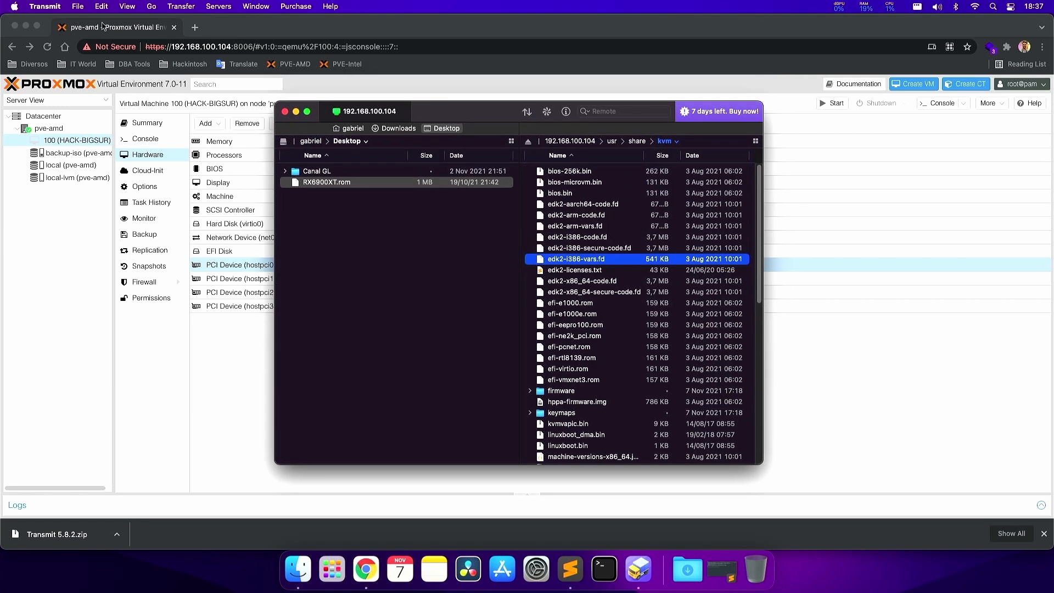
left_click(45, 6)
- Quit Transmit, open the pve-amd shell and list /etc/pve/qemu-server
left_click(51, 138)
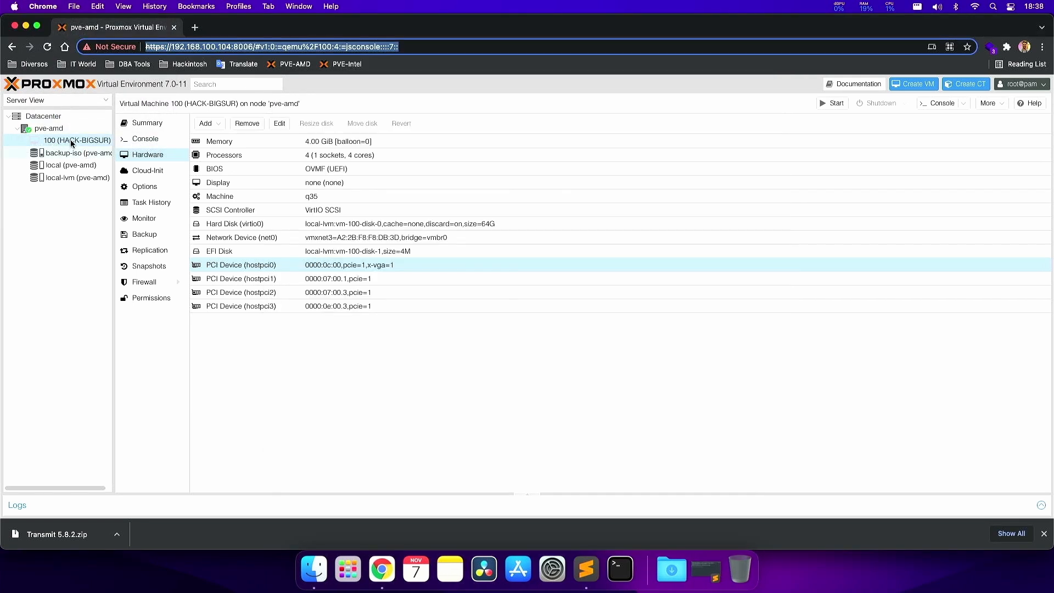
left_click(51, 128)
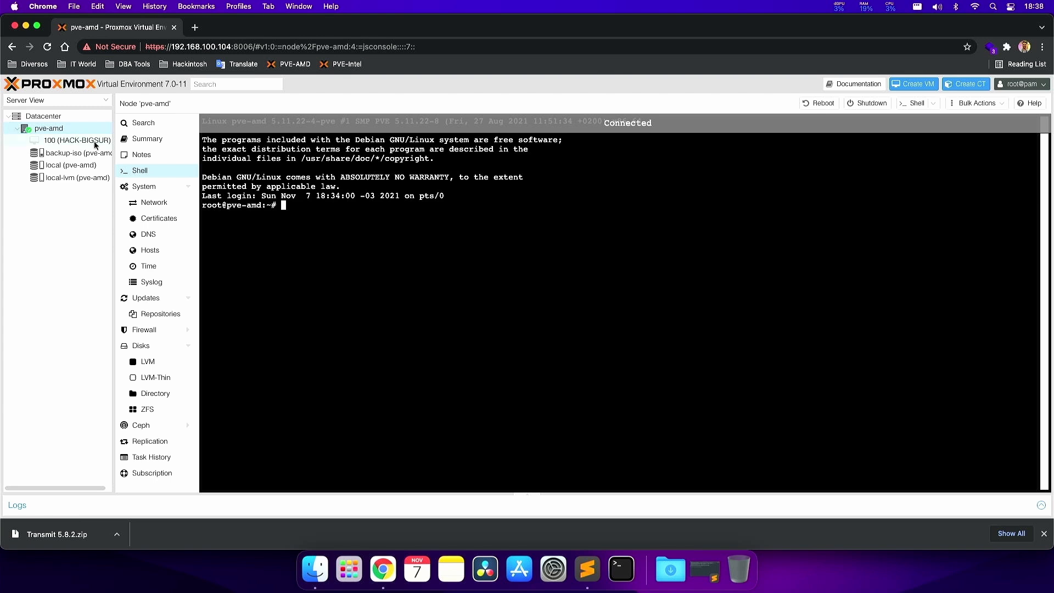
type("cd ")
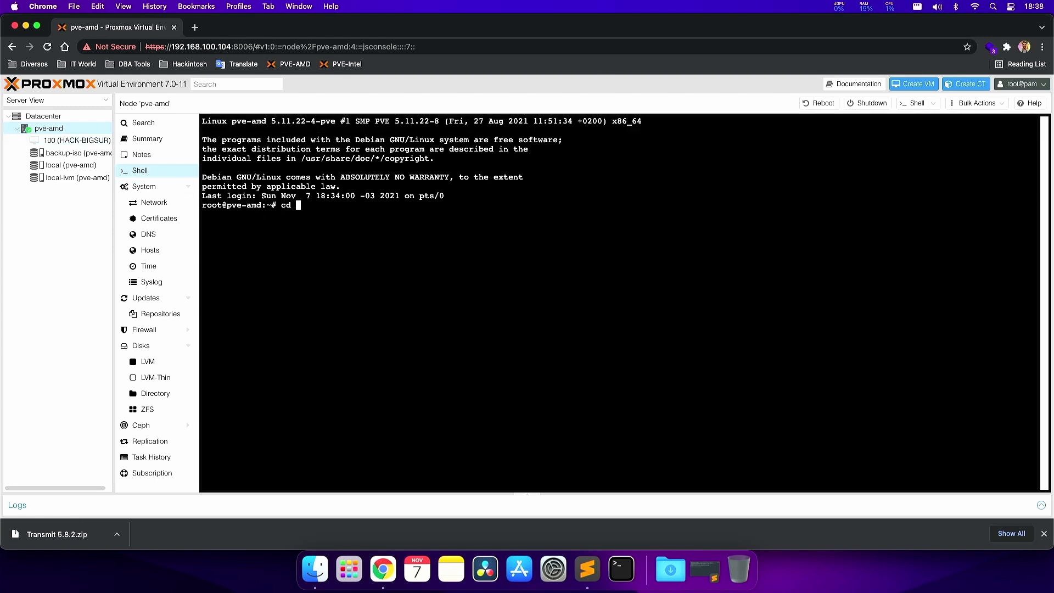
type("/etc/pve/qemu-server")
key("Return")
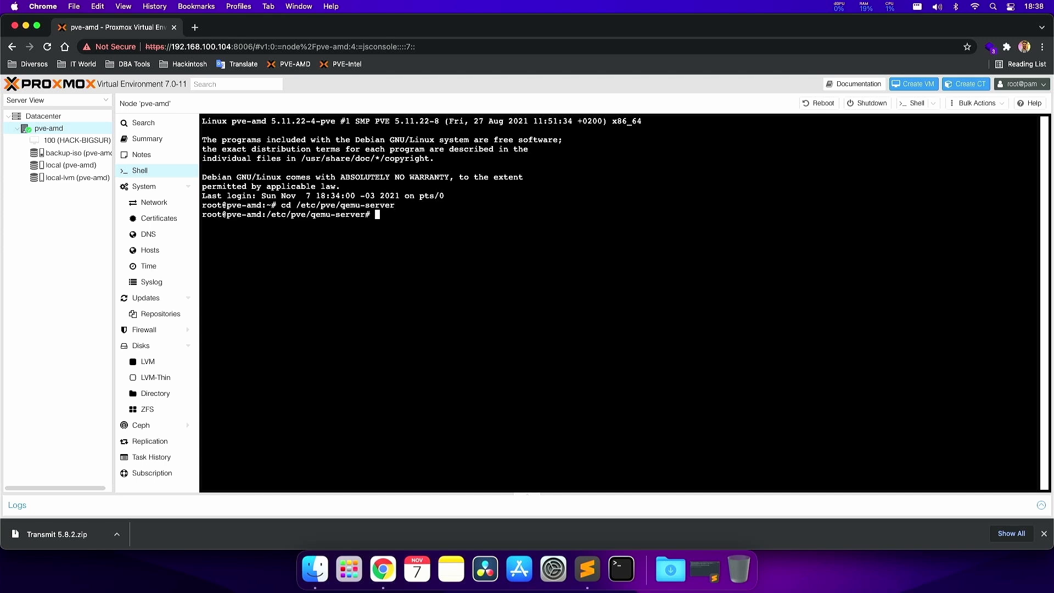
type("ls")
key("Return")
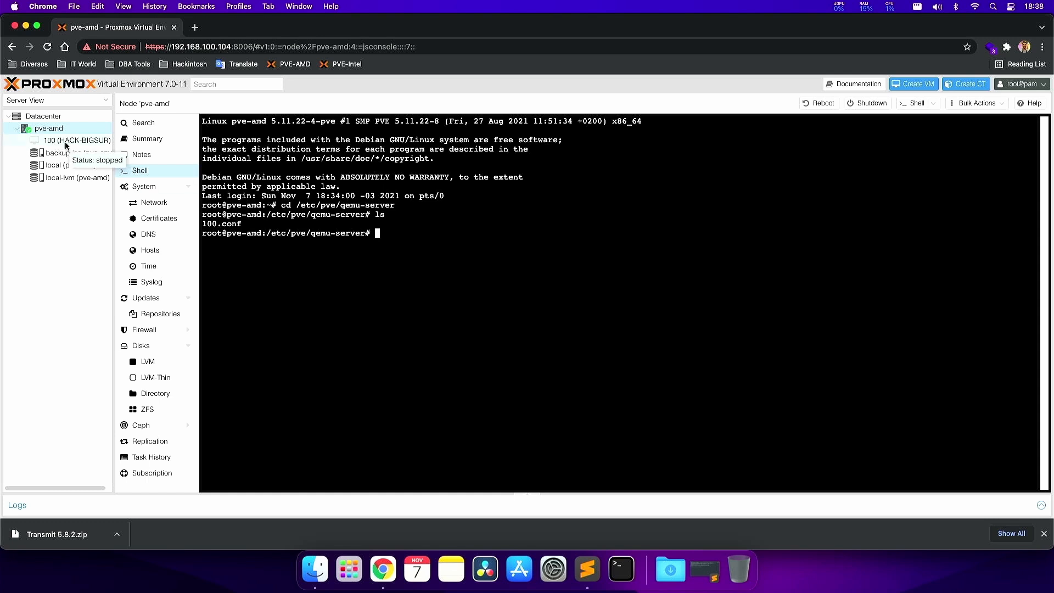
- Open 100.conf in vi using Tab completion
left_click_drag(242, 224, 204, 221)
type("vi ")
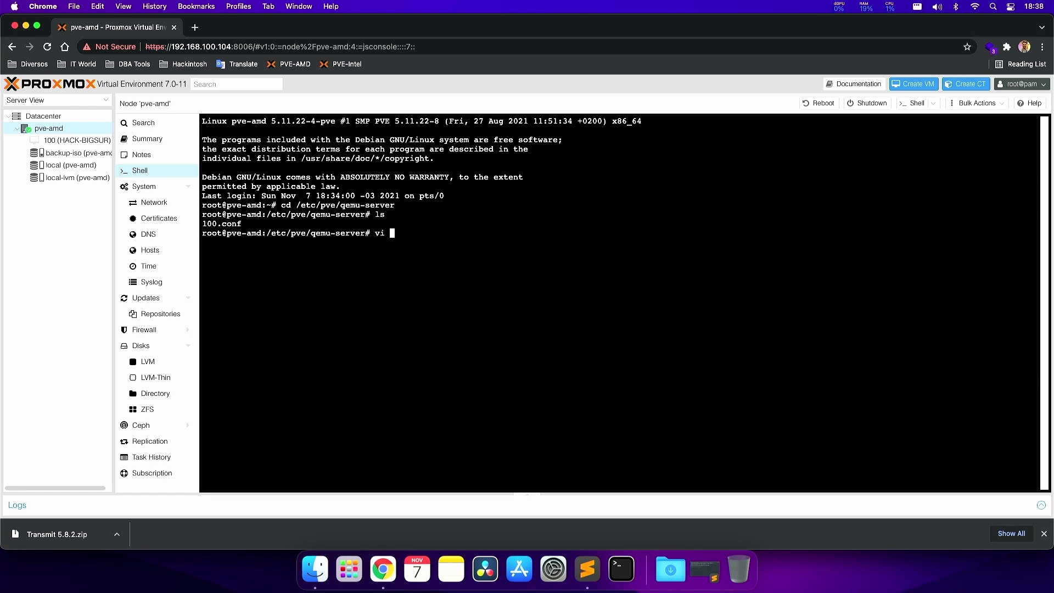
type("10")
key("Tab")
- Open 100.conf in vi and locate the hostpci0 line among the hostpci entries
key("Return")
key("Down")
key("Down")
key("Down")
key("Down")
key("Down")
key("Down")
key("Down")
key("Down")
key("Down")
key("Down")
key("Down")
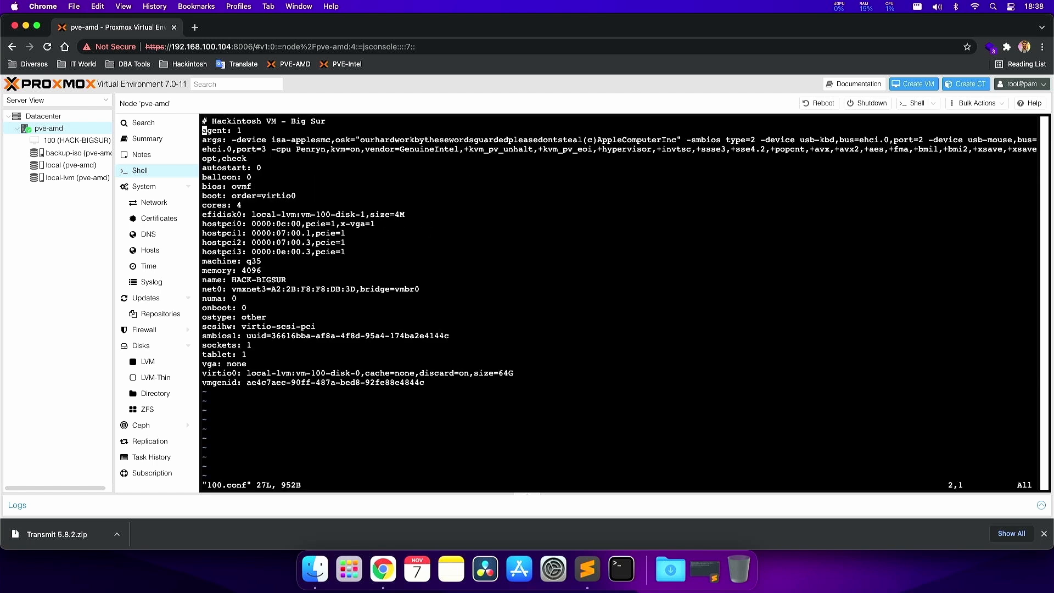
key("Up")
key("Up")
key("Up")
key("Up")
key("Up")
key("Up")
key("Up")
key("Down")
key("Down")
key("Down")
key("Down")
key("Down")
key("Down")
key("Down")
key("Down")
key("Up")
key("Up")
key("Up")
key("Up")
key("Up")
key("Up")
key("Up")
key("Up")
key("Up")
key("Up")
key("Down")
key("Down")
key("Down")
key("Down")
key("Down")
key("Down")
key("Down")
key("Down")
key("Down")
key("Up")
key("Up")
key("Down")
key("Up")
key("w")
key("w")
key("w")
key("Right")
key("Right")
key("Right")
key("Right")
key("Right")
key("Right")
key("Right")
key("Right")
key("Right")
key("Right")
key("Right")
key("Right")
key("Right")
key("Right")
key("Right")
key("Left")
key("Left")
key("Left")
key("Left")
key("Left")
- Append ',romfile=RX6900XT.rom' to the end of hostpci0 and save with :wq!
key("A")
type(",")
type("rom")
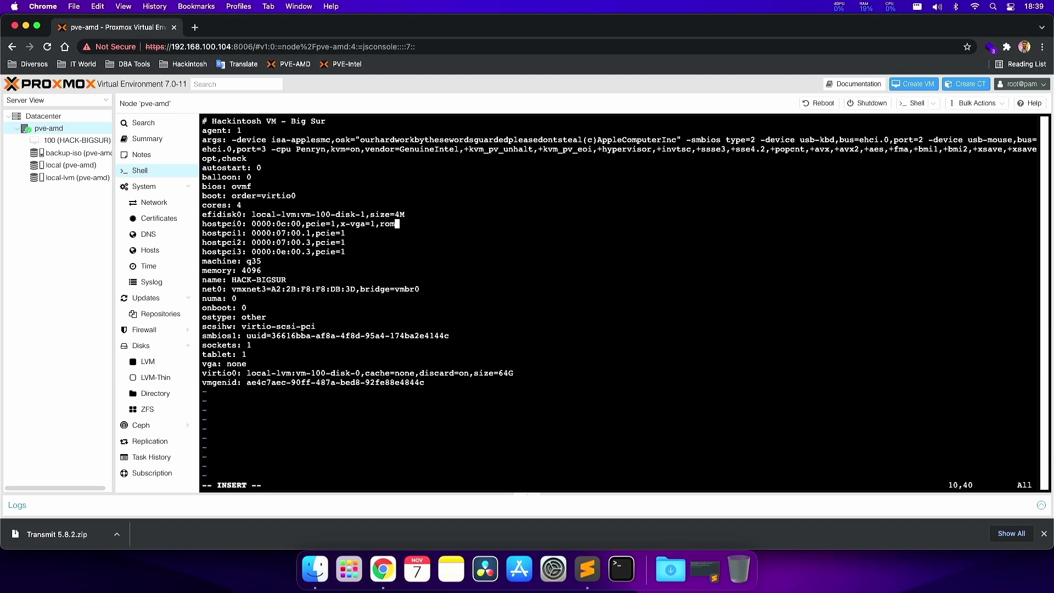
type("file=RX6900XT.rom")
key("Escape")
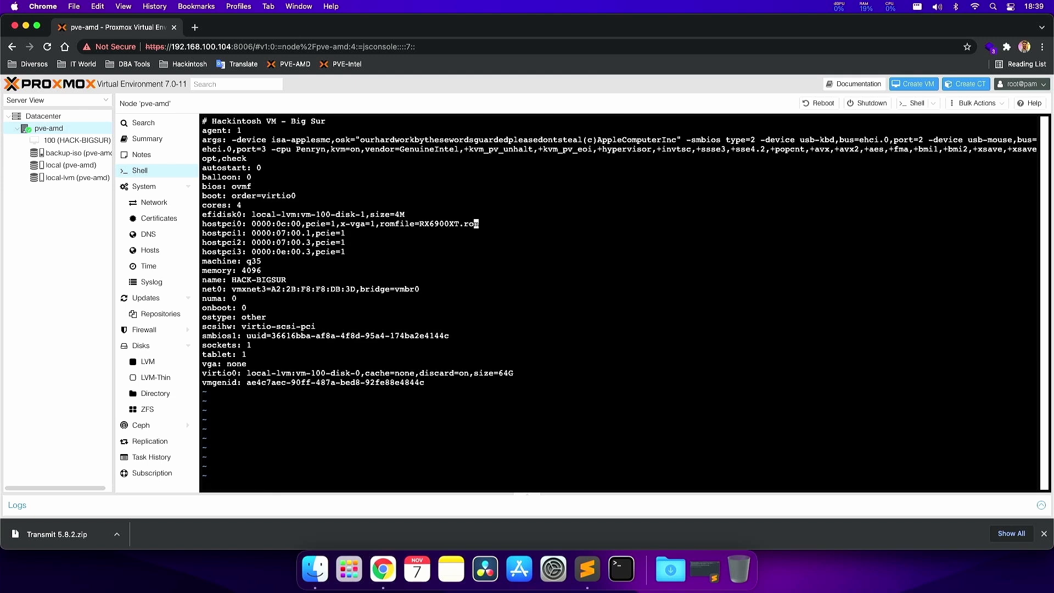
type(":wq!")
key("Return")
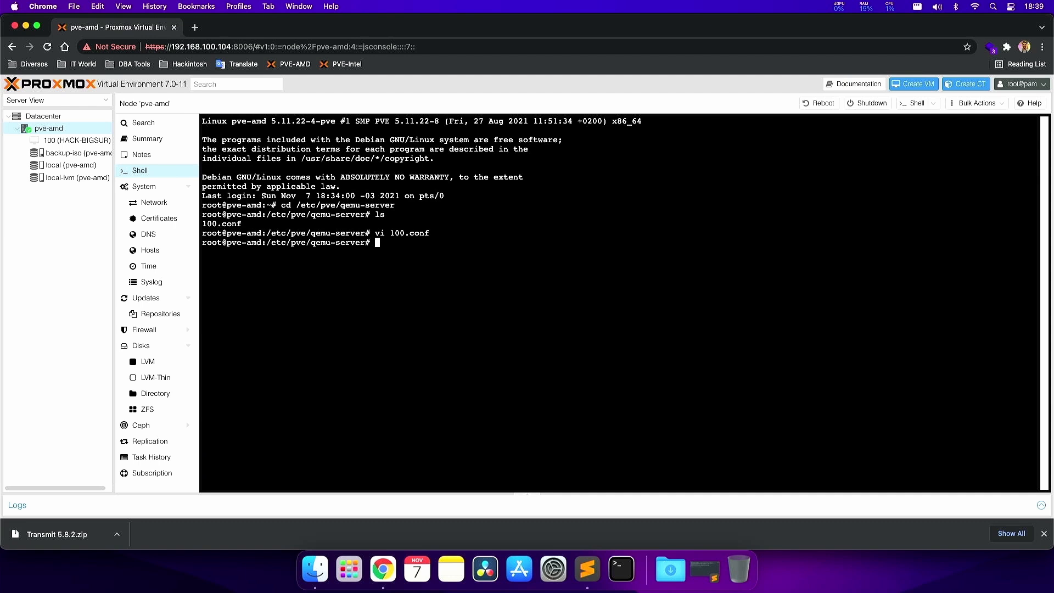
- Print 100.conf with cat, highlight the romfile=RX6900XT.rom entry, then type 'qm start 100'
type("cat 100.conf")
key("Return")
left_click_drag(382, 317, 480, 317)
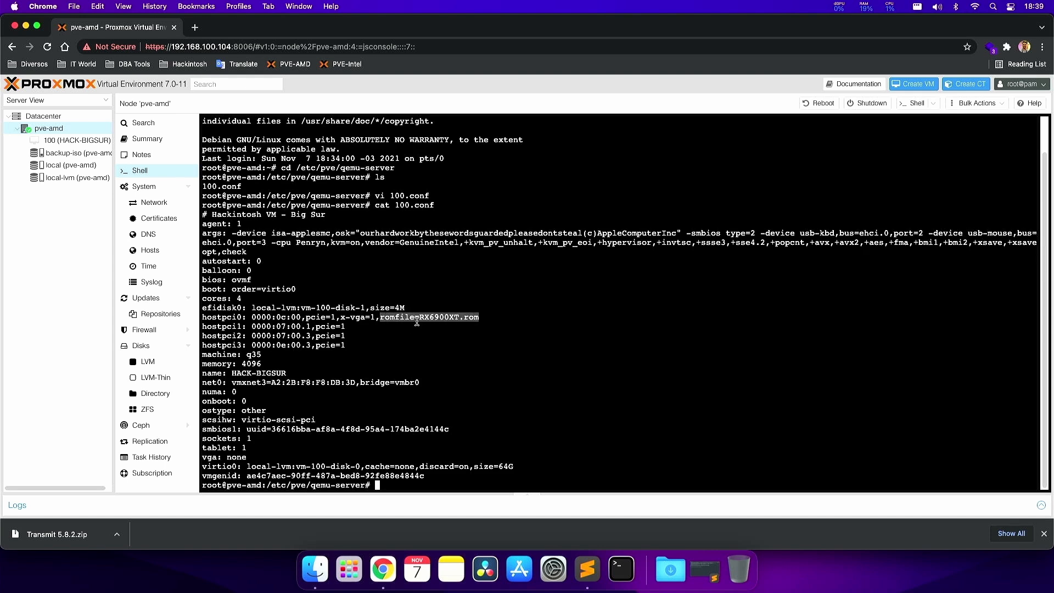
left_click(415, 324)
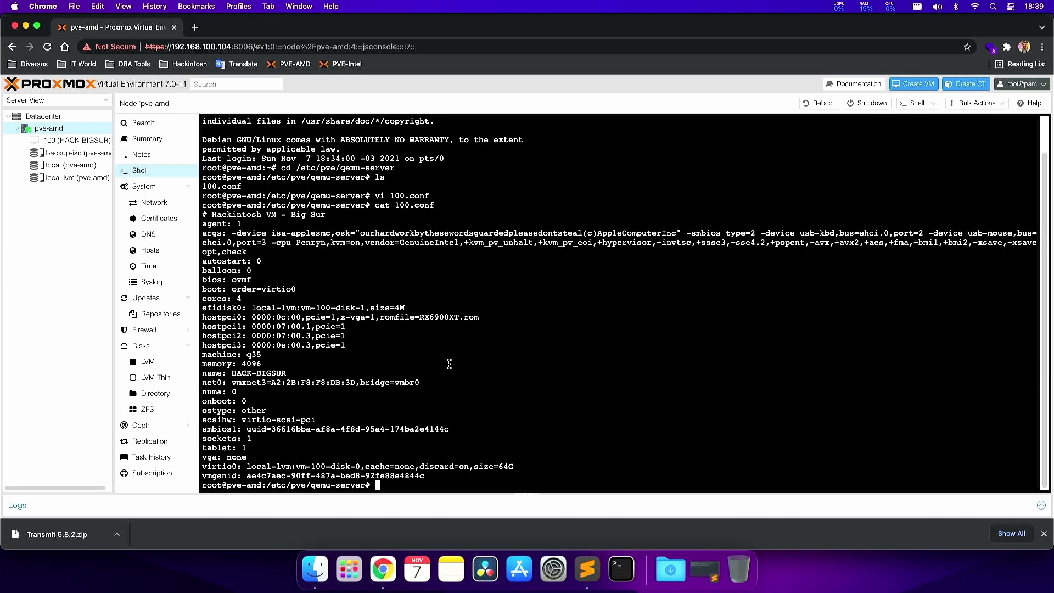
type("qm start ")
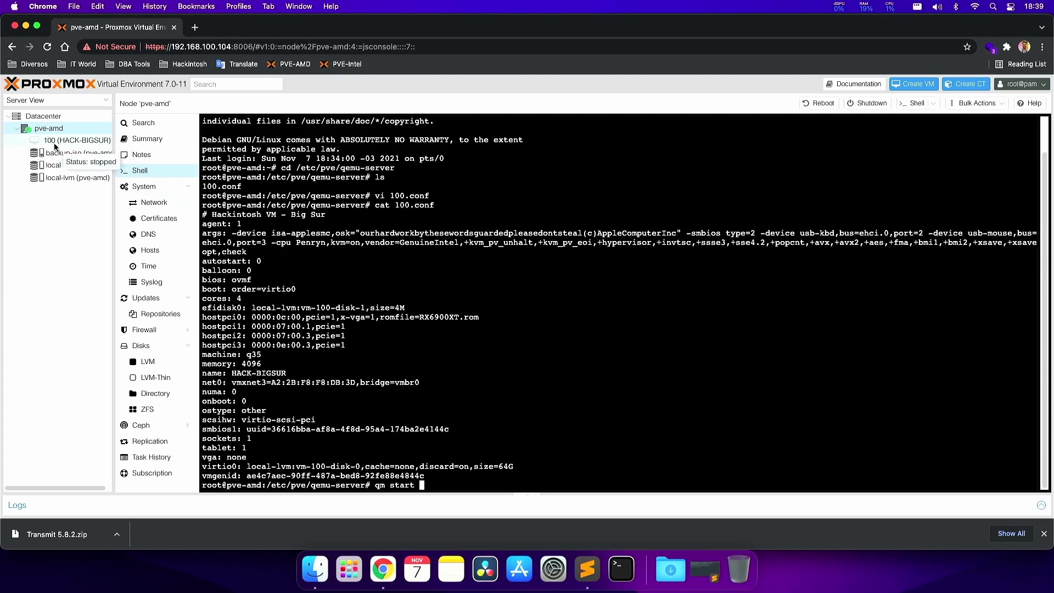
type("100")
- Run qm start 100 so VM 100 boots to the macOS login screen
key("Return")
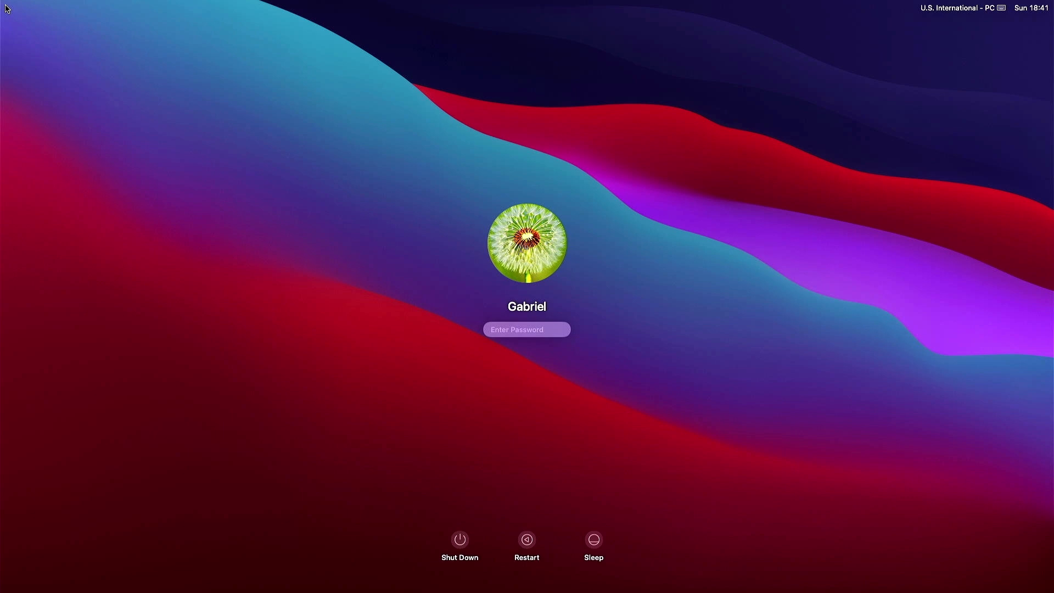
- Log in with the account password and identify the keyboard as ANSI in Keyboard Setup Assistant
type("••••••••")
key("Return")
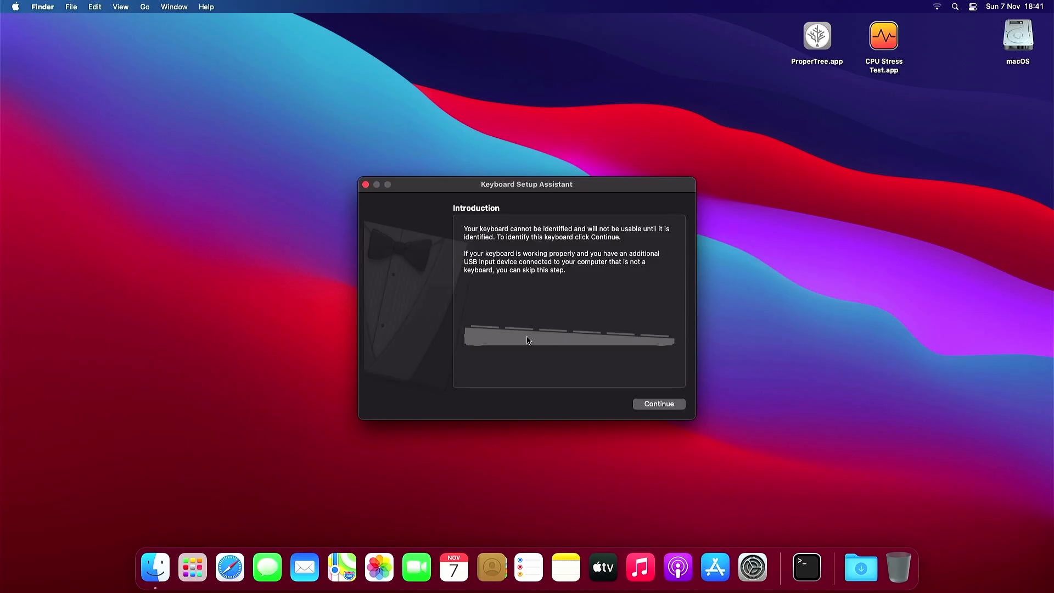
left_click(658, 404)
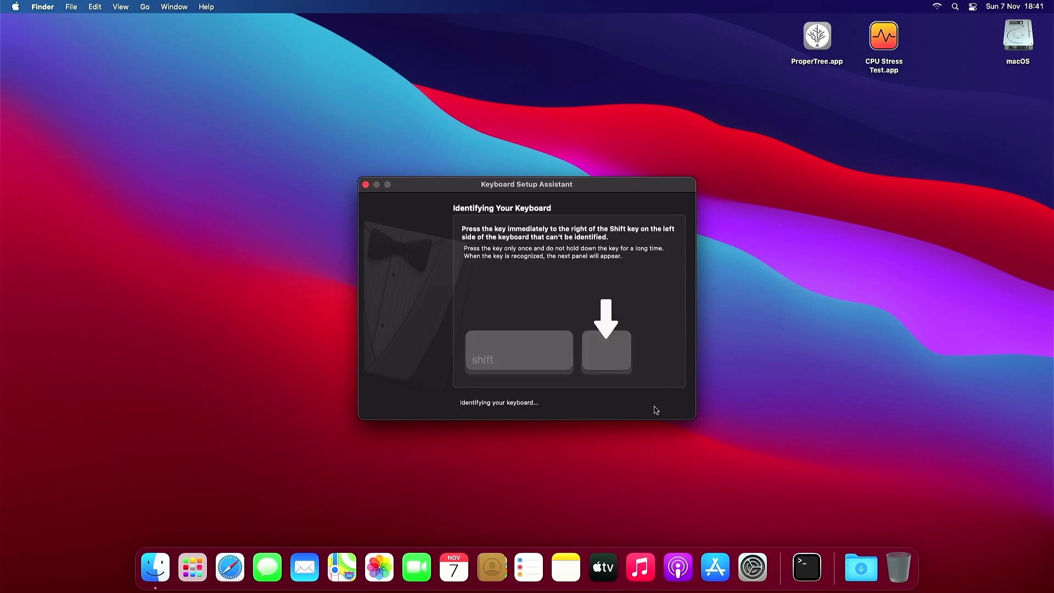
key("z")
key("slash")
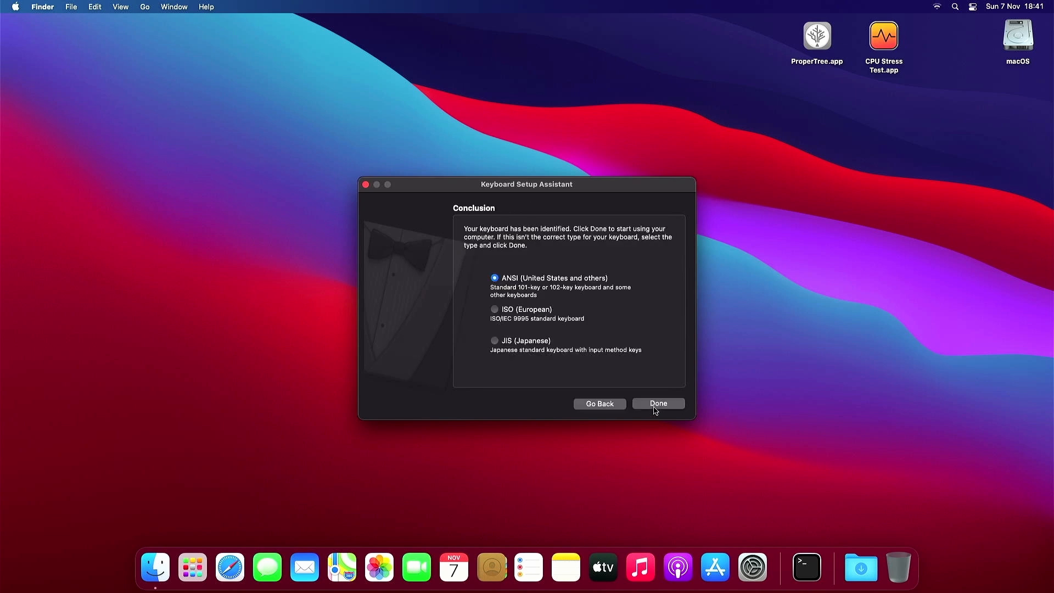
left_click(658, 404)
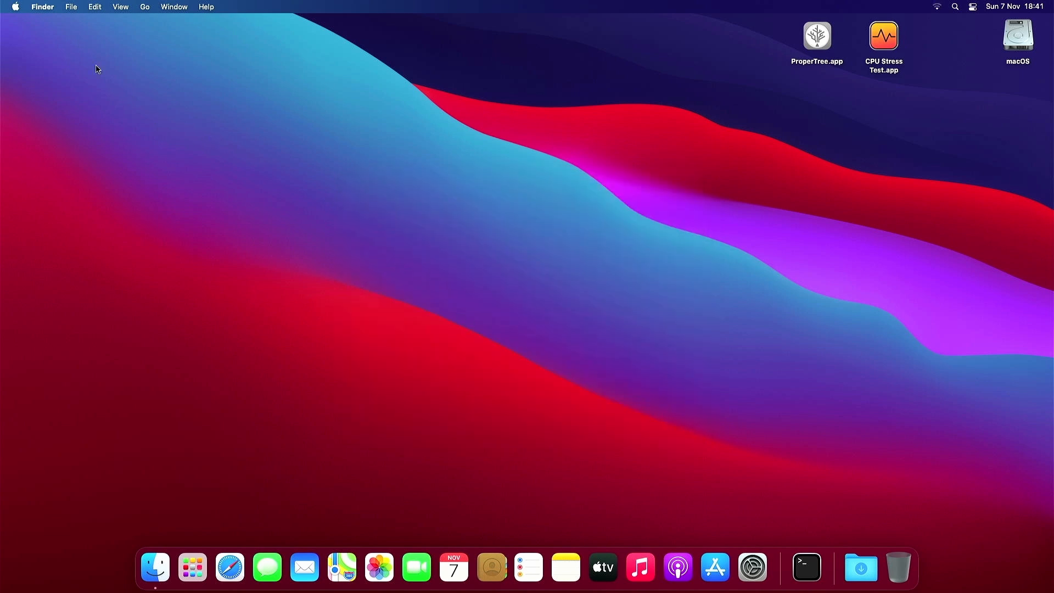
left_click(15, 7)
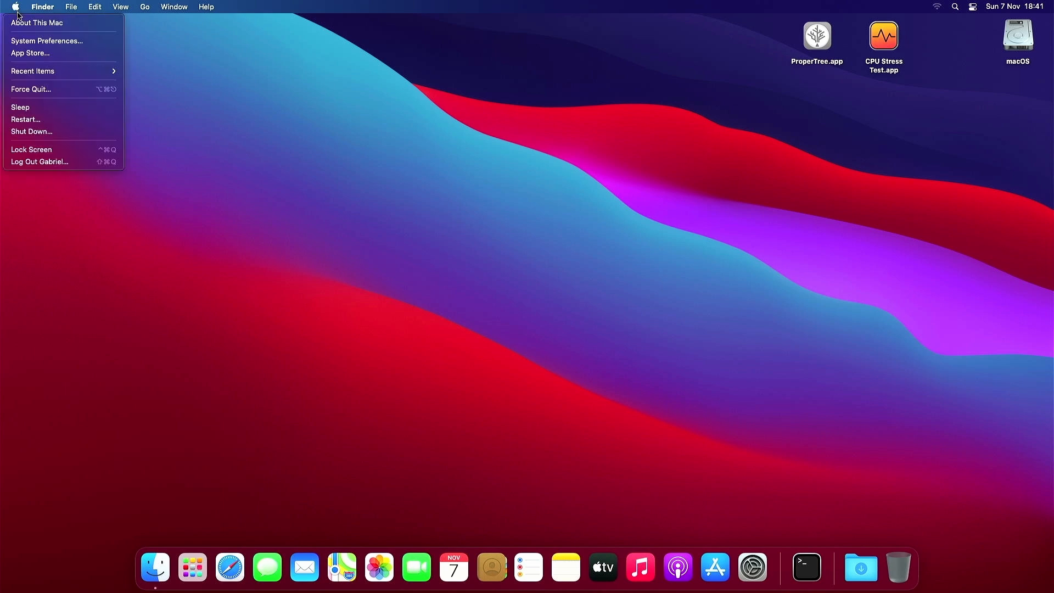
left_click(22, 22)
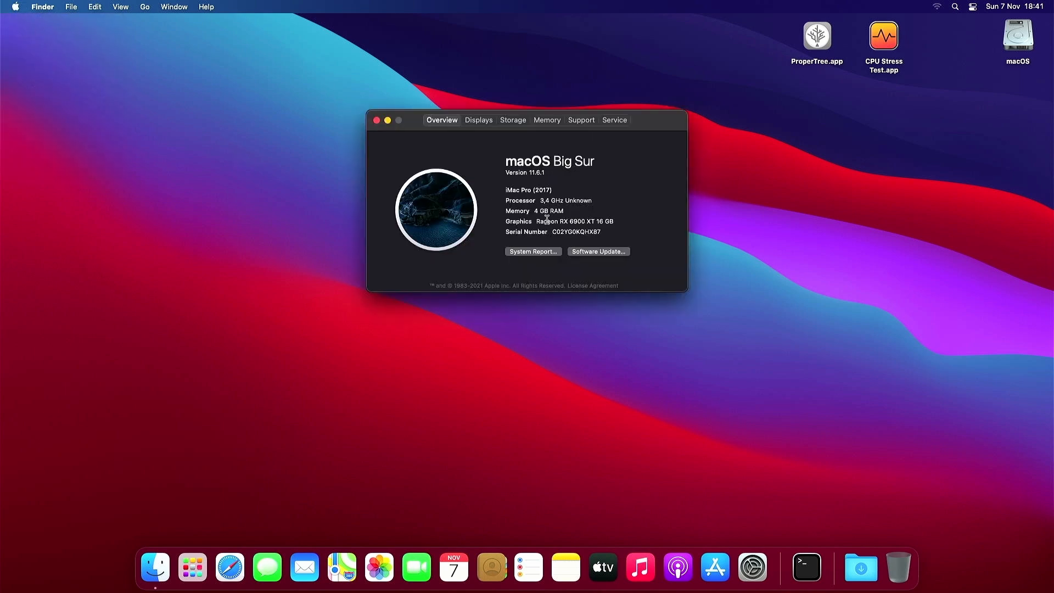
triple_click(546, 220)
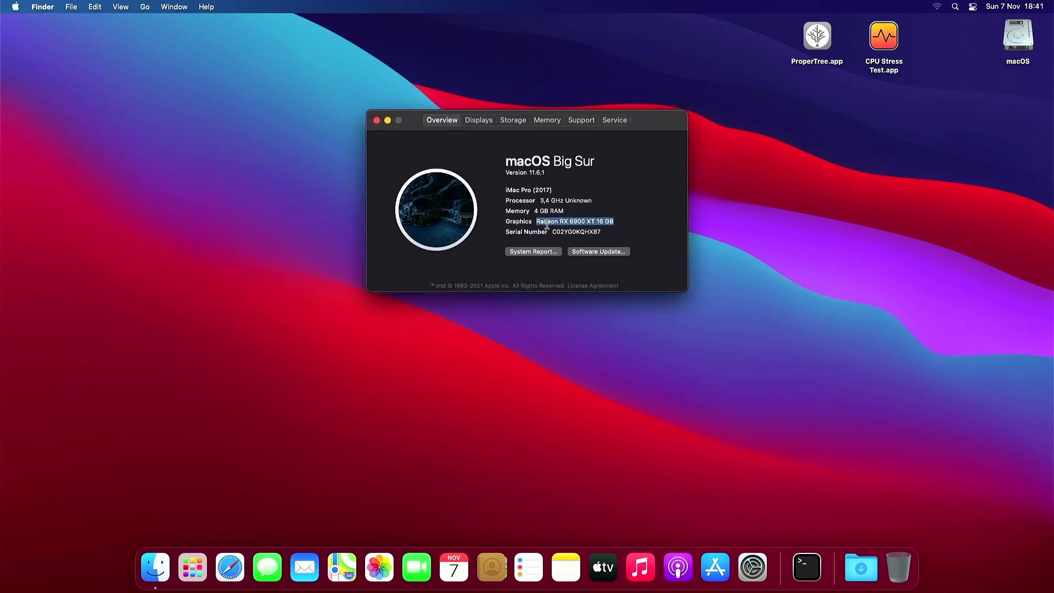
left_click(541, 221)
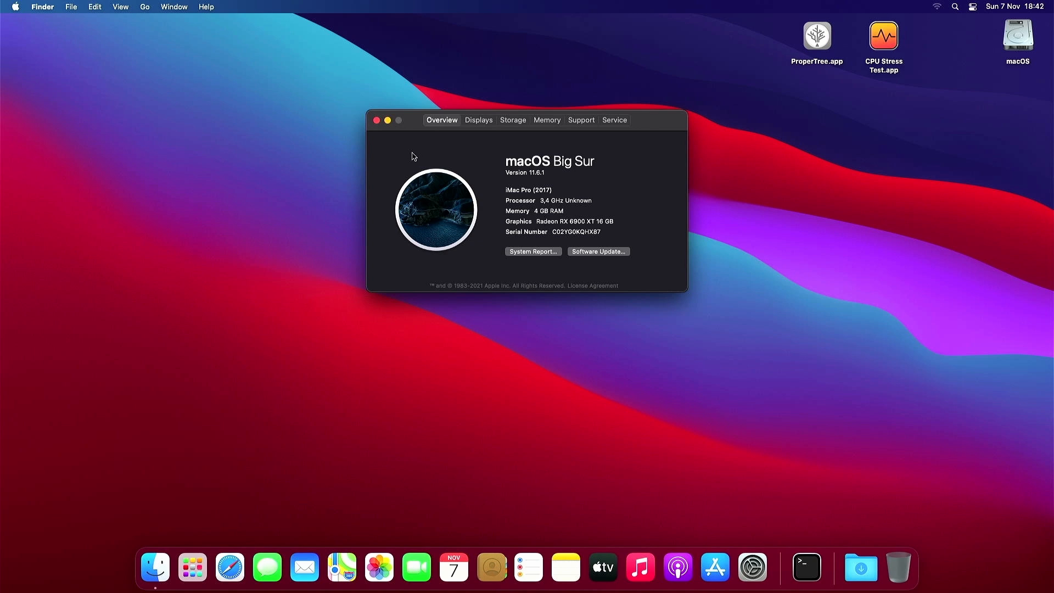
left_click(376, 120)
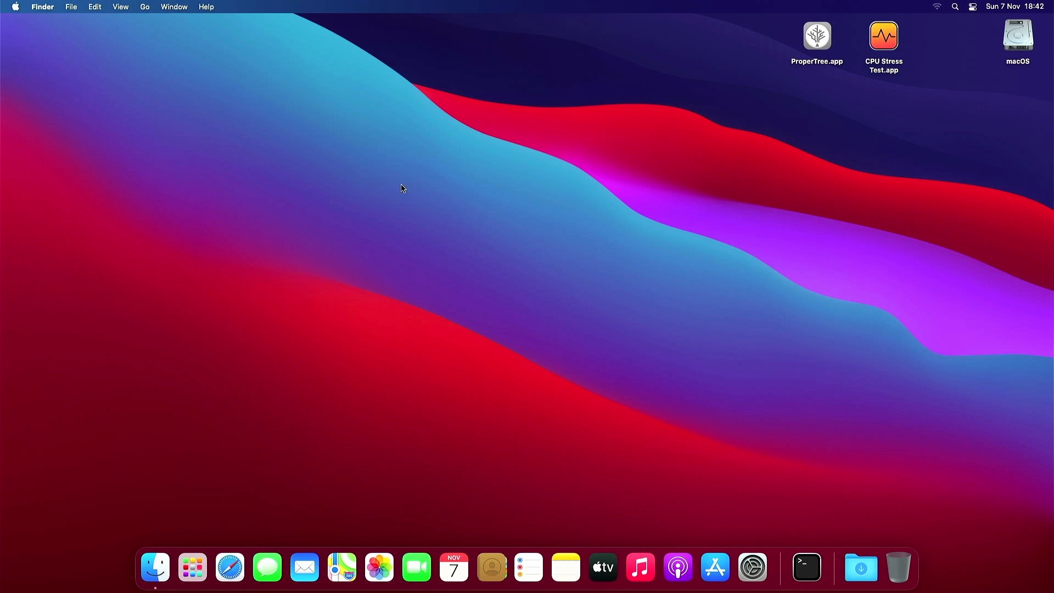
left_click(237, 573)
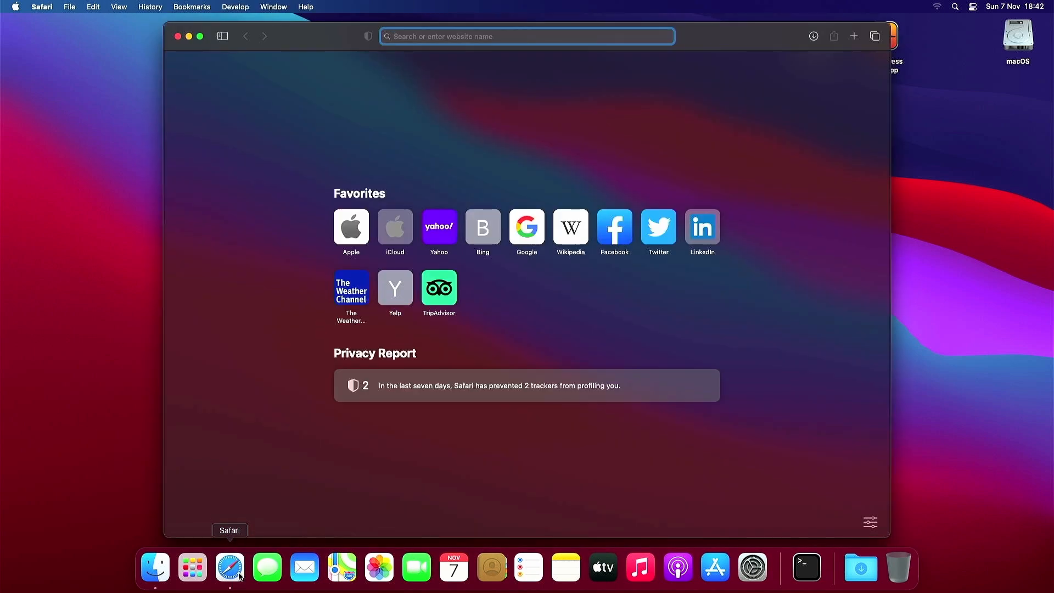
type("https://192.16")
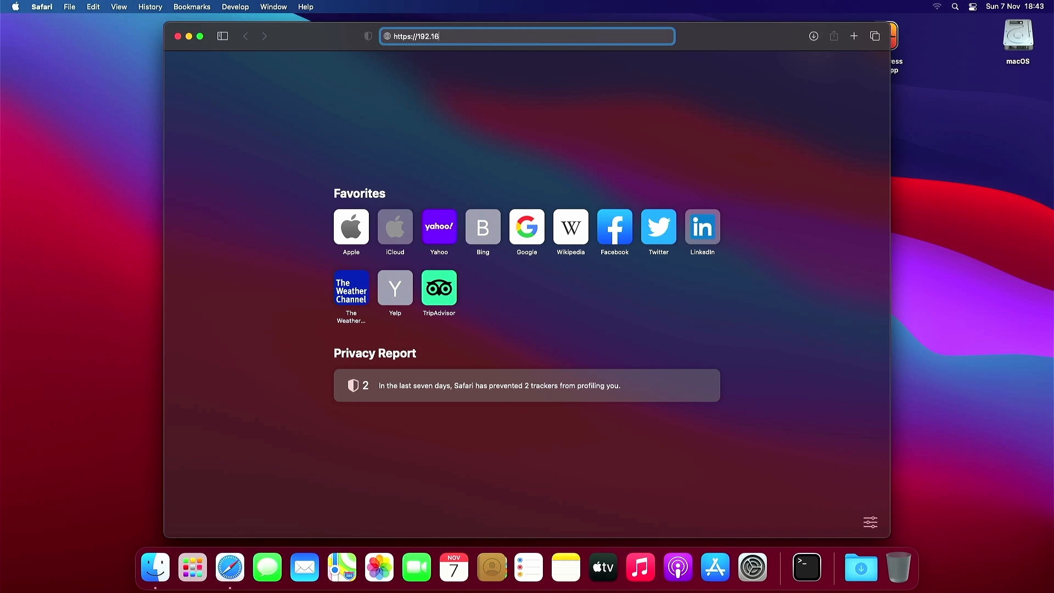
type("8.100.104:8006")
key("Return")
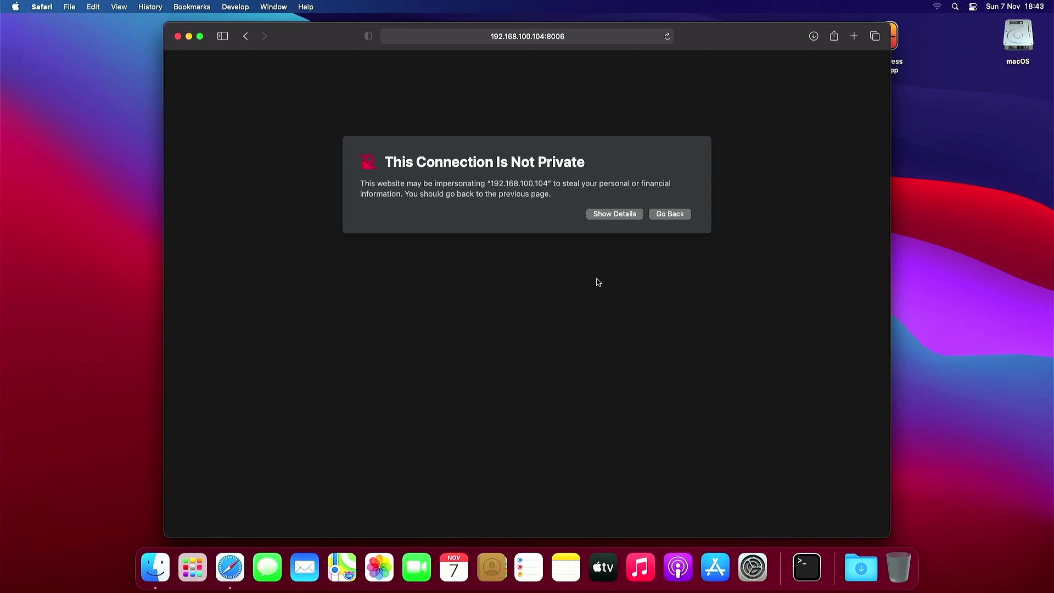
- Visit the site despite the certificate warning, authorise with the password, and enter user root
left_click(609, 215)
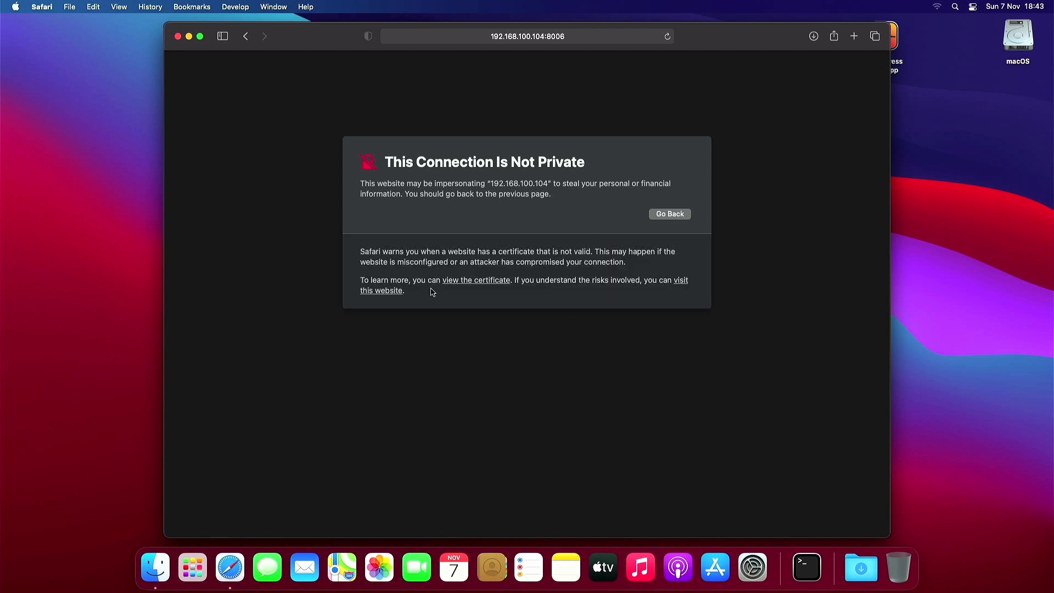
left_click(391, 290)
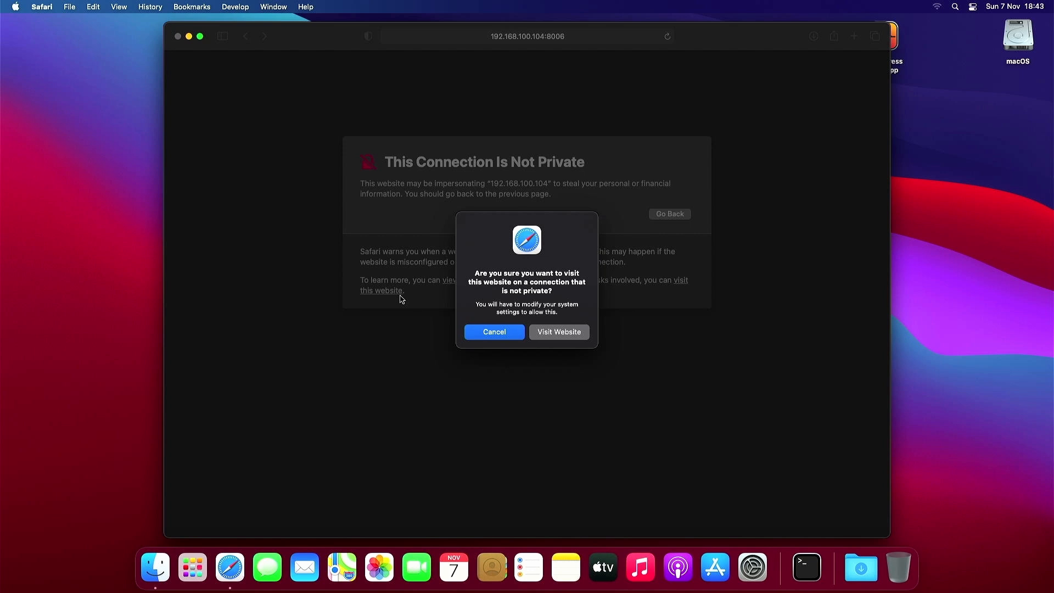
left_click(562, 332)
type("********")
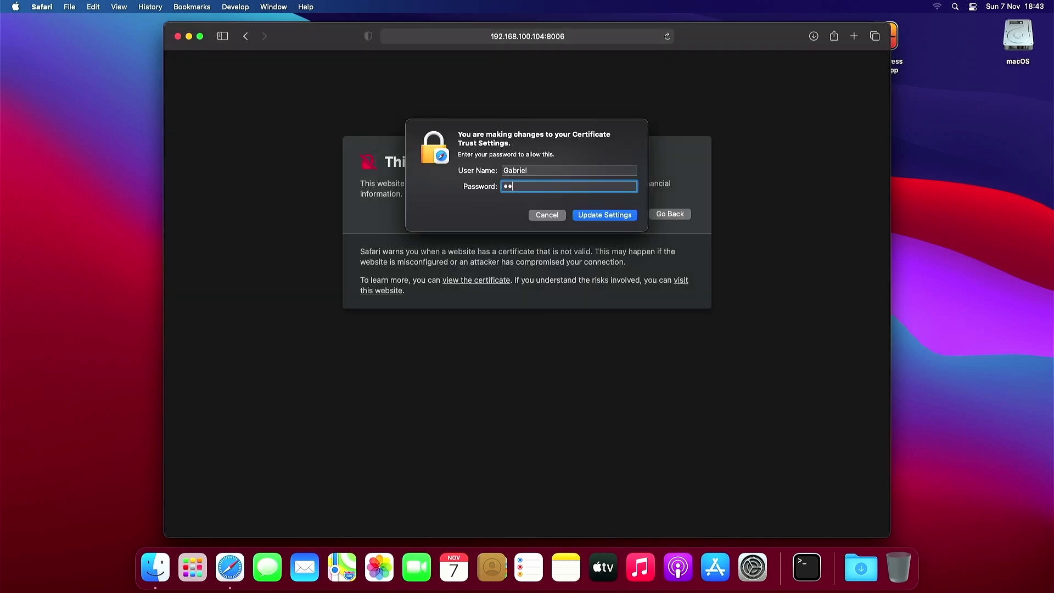
key("Return")
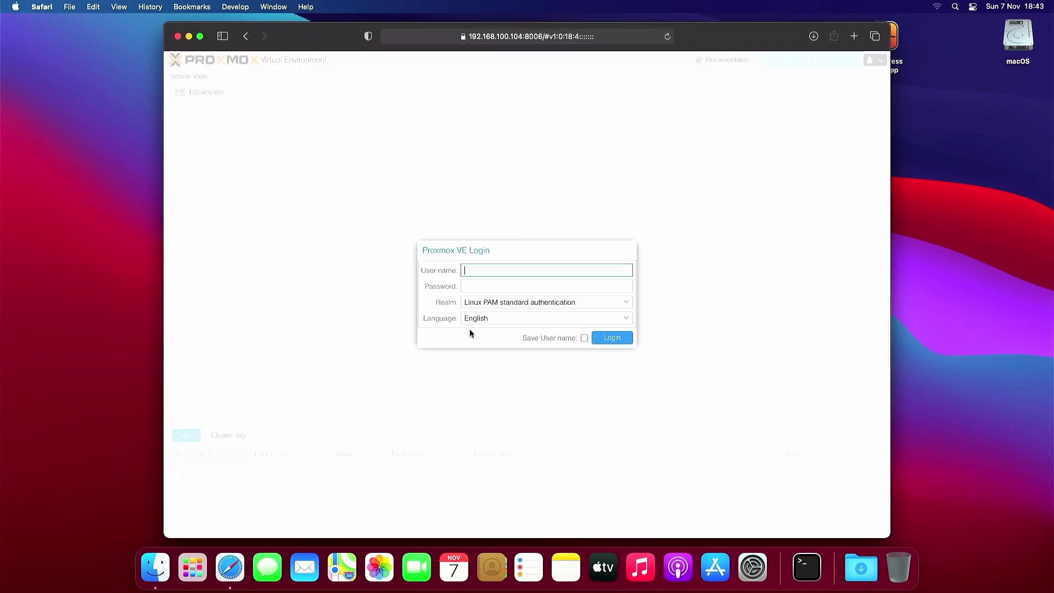
type("root")
key("Tab")
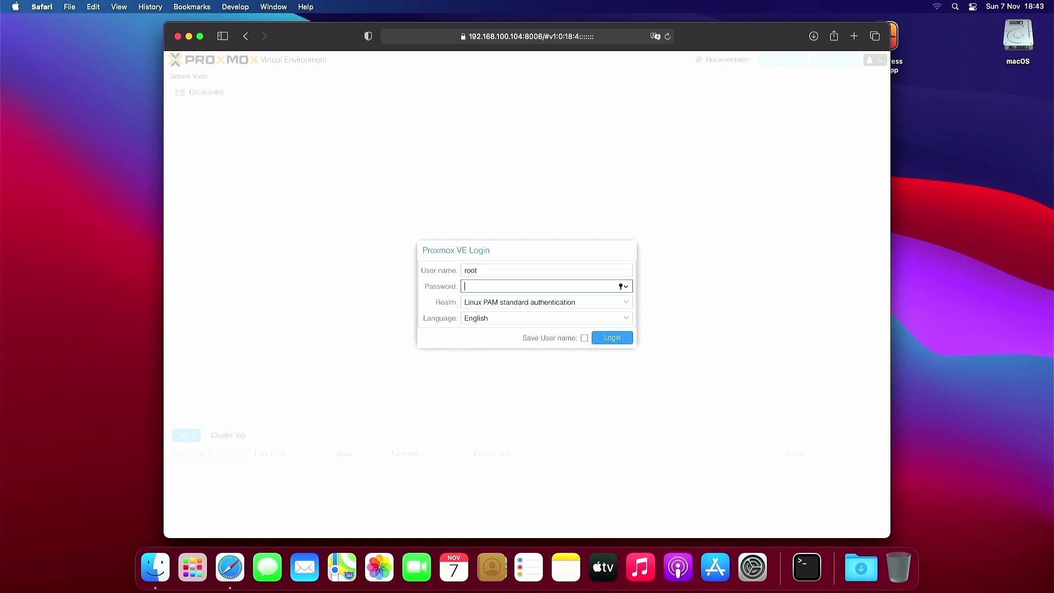
- Log in to Proxmox and open VM 100 (HACK-BIGSUR) under the pve-amd node
type("********")
key("Return")
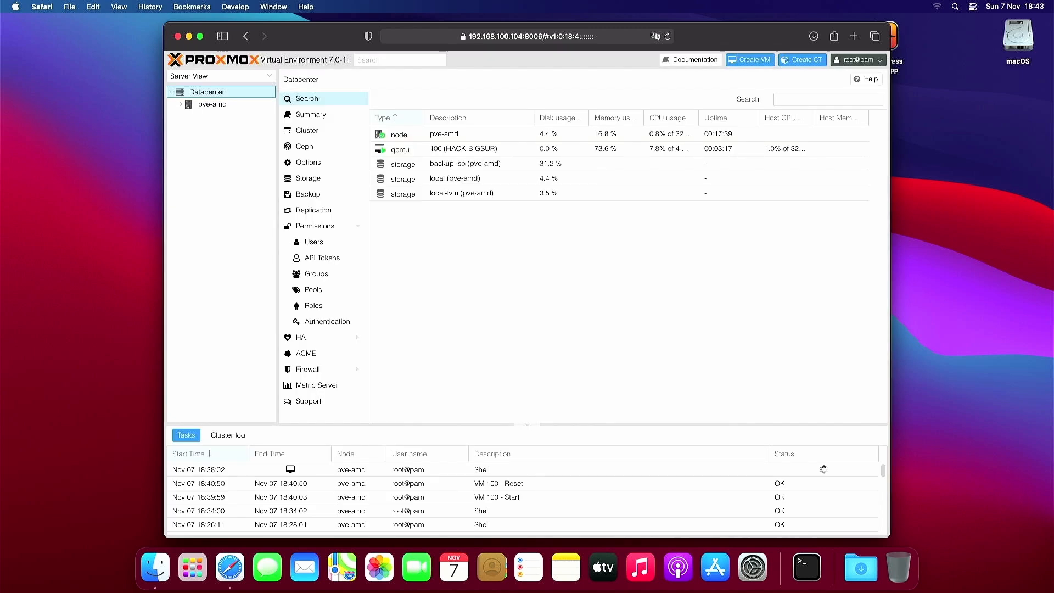
left_click(221, 104)
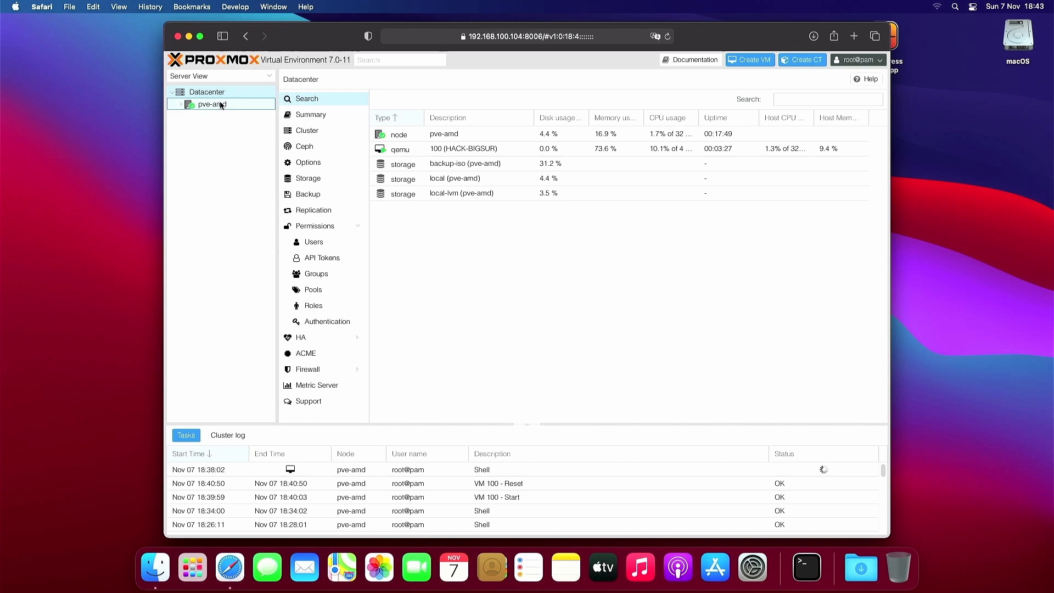
double_click(221, 105)
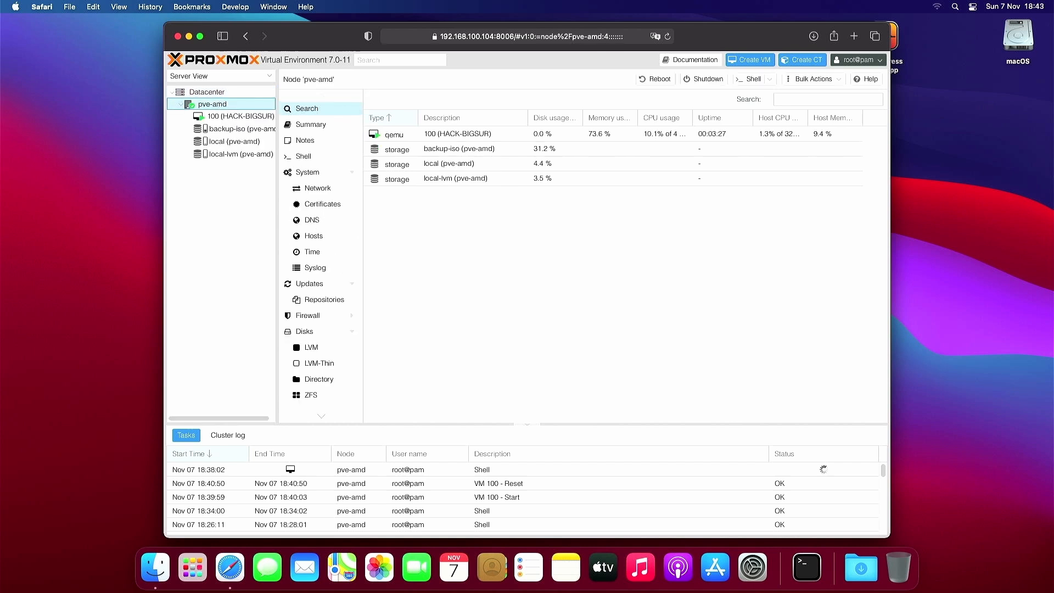
left_click(240, 116)
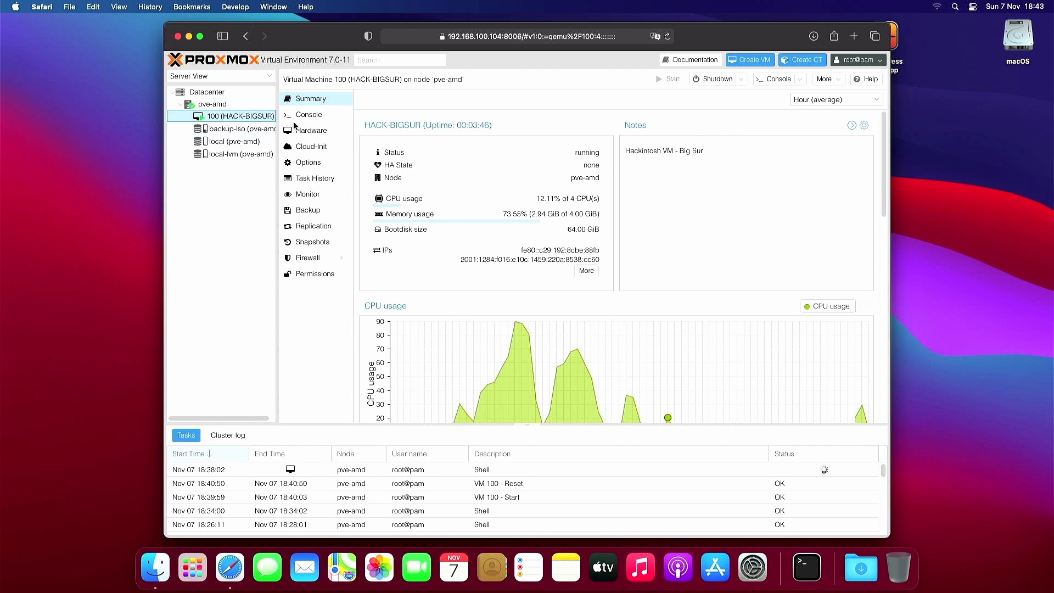
- In the VM's Options, tick Start at boot and confirm with OK
left_click(314, 161)
left_click(394, 135)
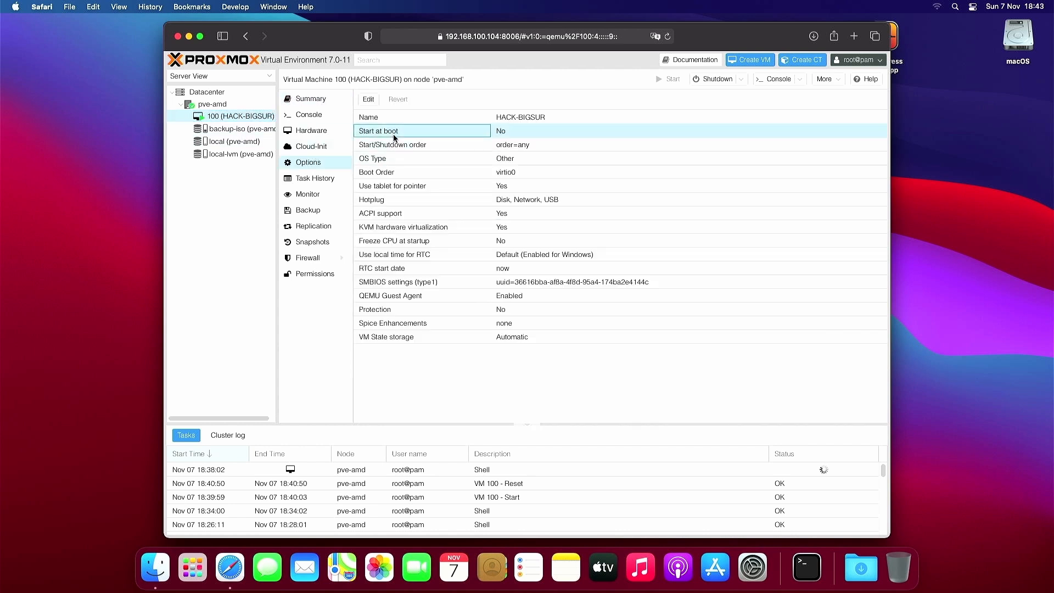
double_click(502, 133)
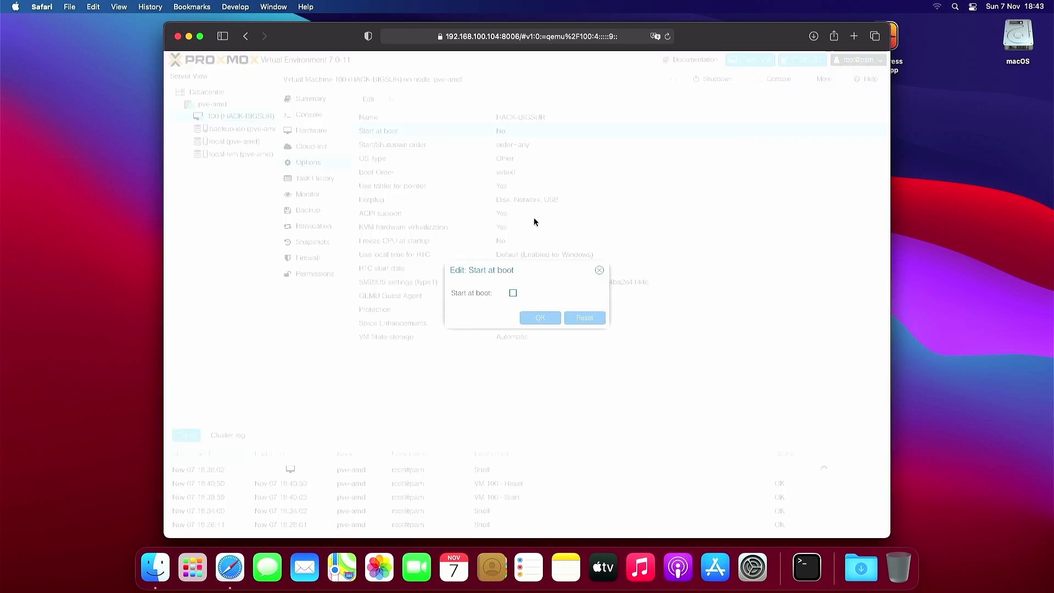
left_click(512, 292)
left_click(540, 317)
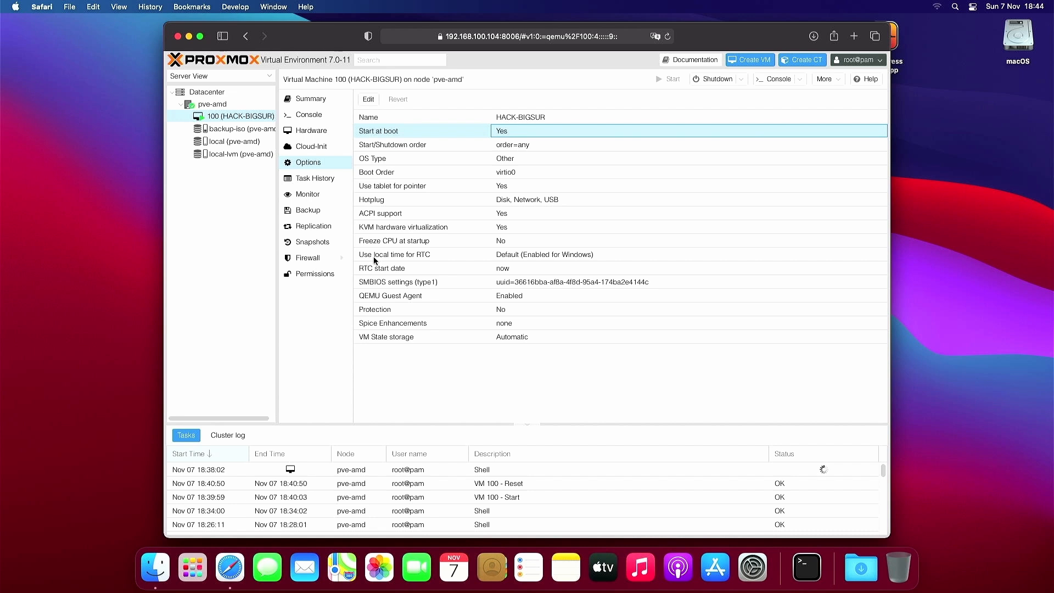
left_click(251, 299)
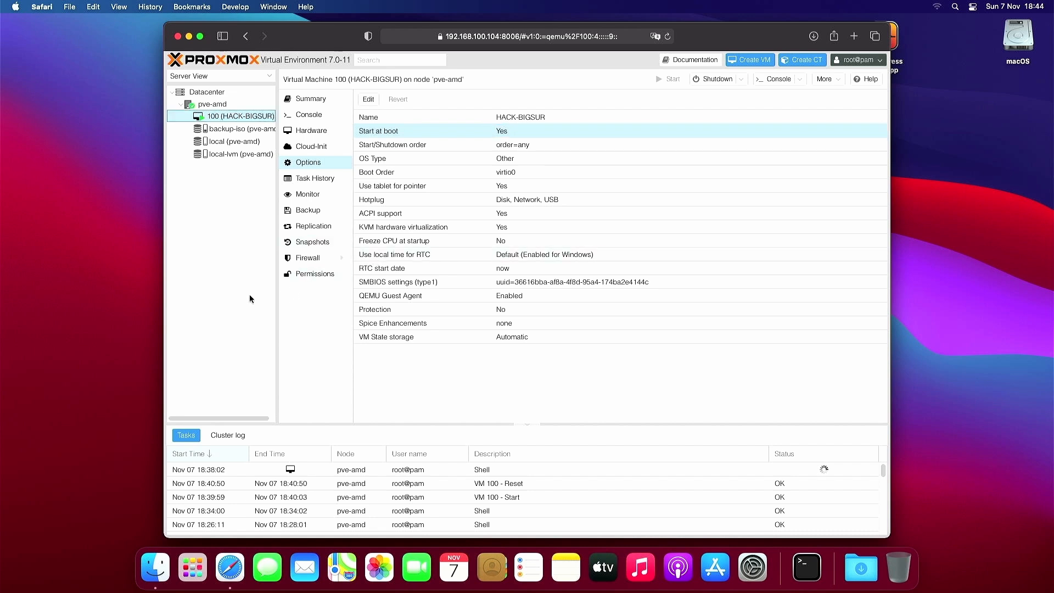